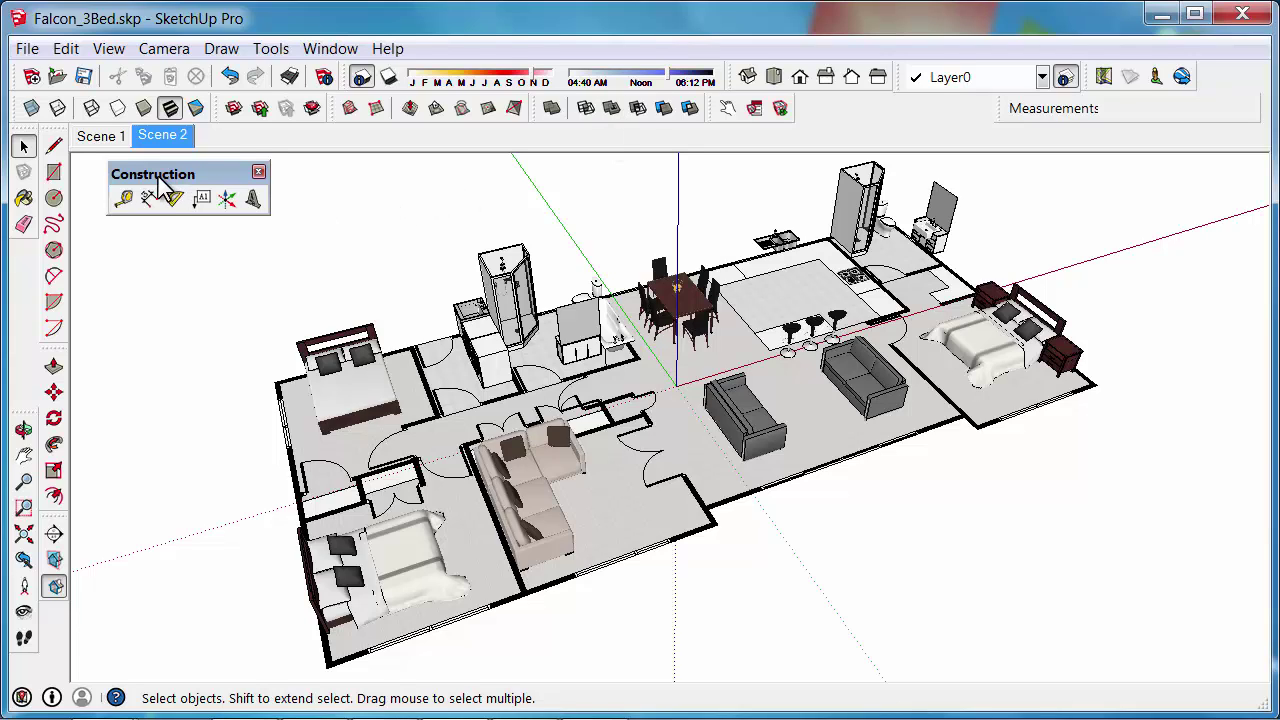
Browse the list of available toolbars, then dismiss it without changes
click(109, 48)
click(128, 77)
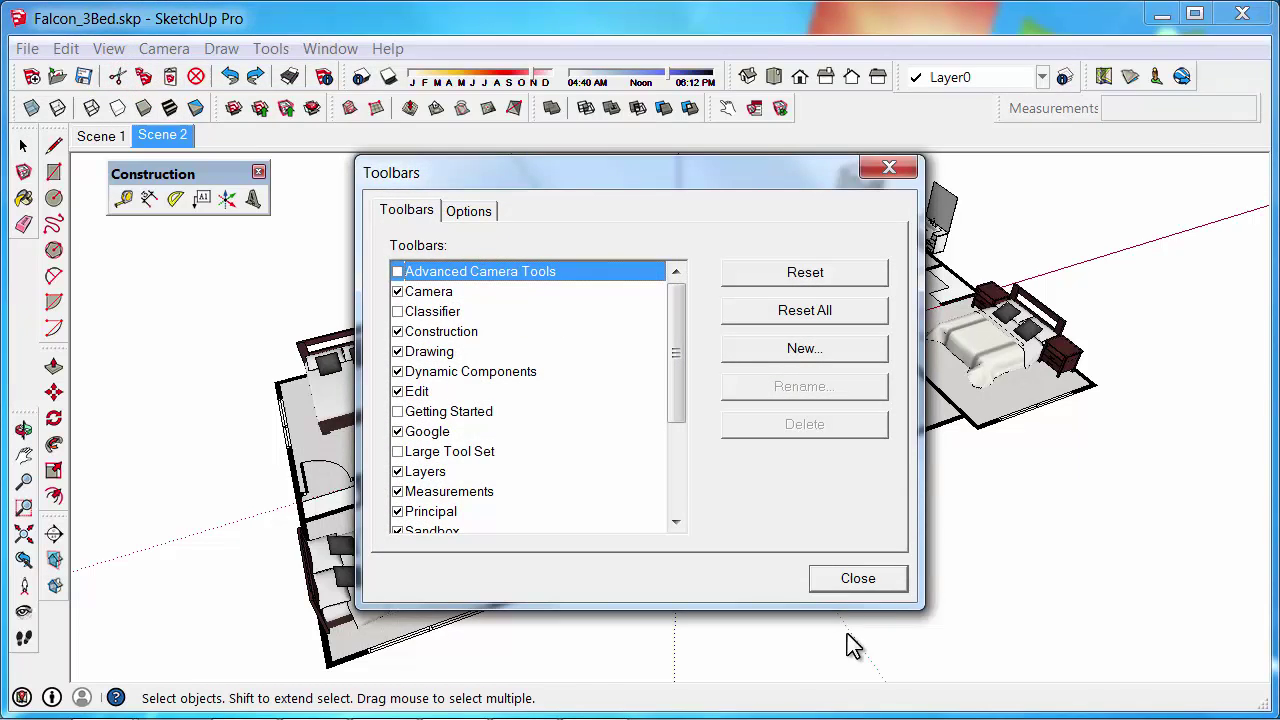
click(829, 586)
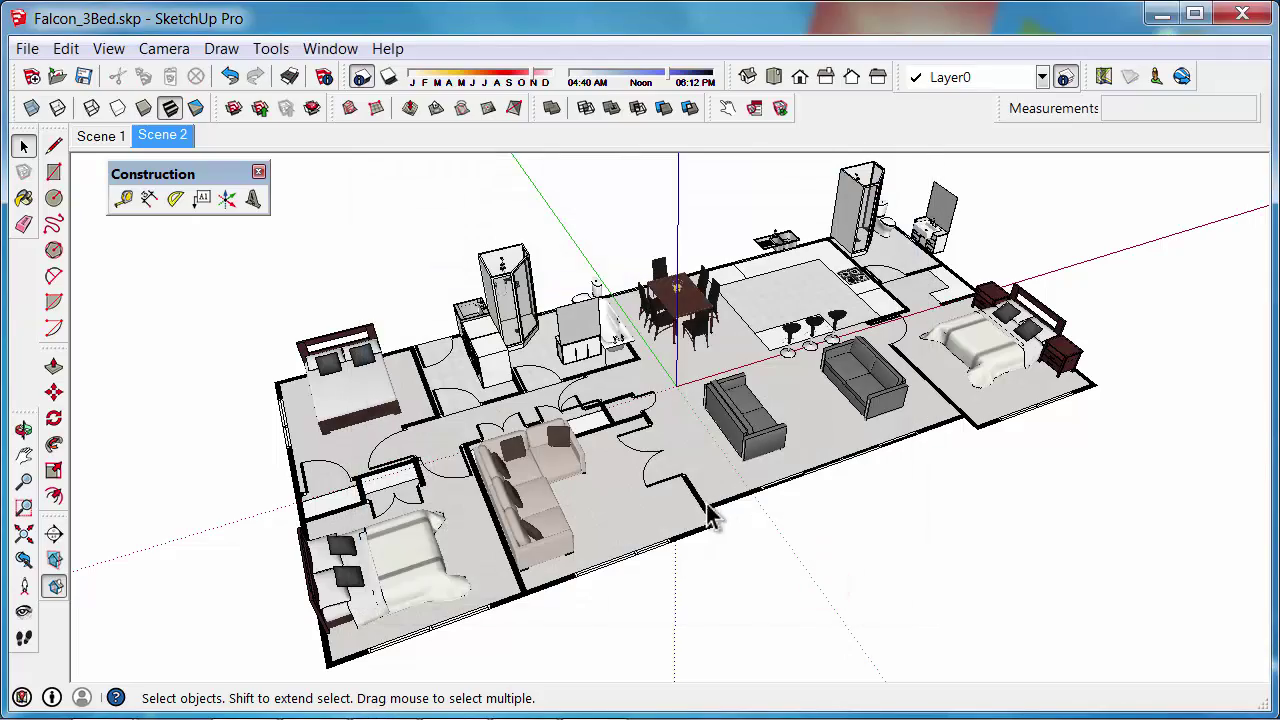
Orbit around the furnished Falcon_3Bed floor plan, then switch to the Top standard view
middle_drag(708, 515, 600, 560)
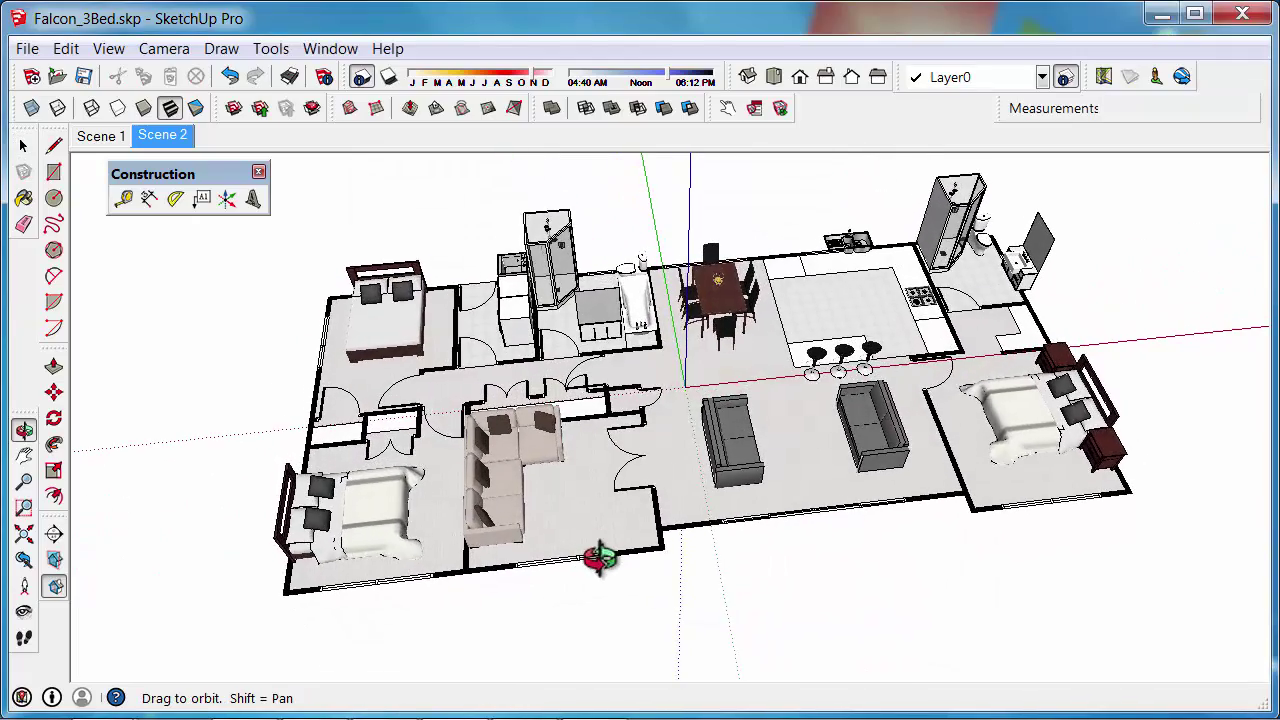
scroll(560, 568, up, 10)
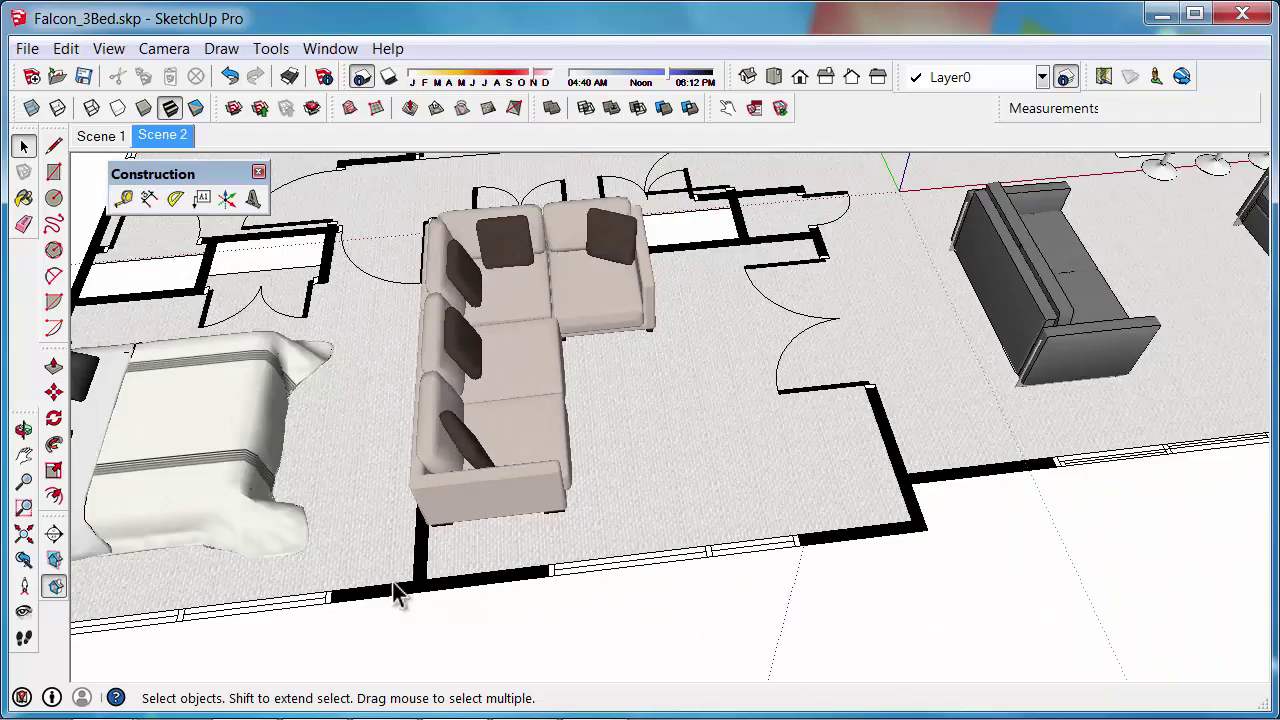
scroll(398, 592, down, 8)
middle_drag(830, 520, 786, 360)
middle_drag(828, 558, 859, 547)
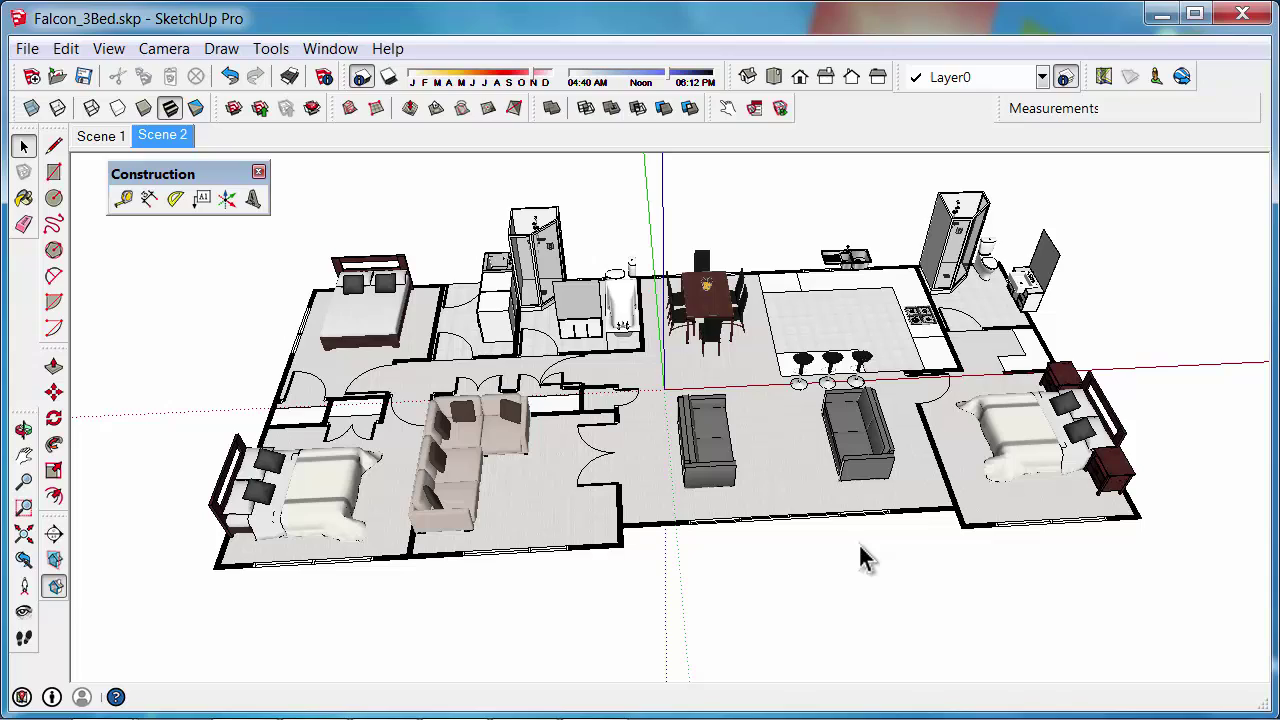
middle_drag(585, 470, 833, 420)
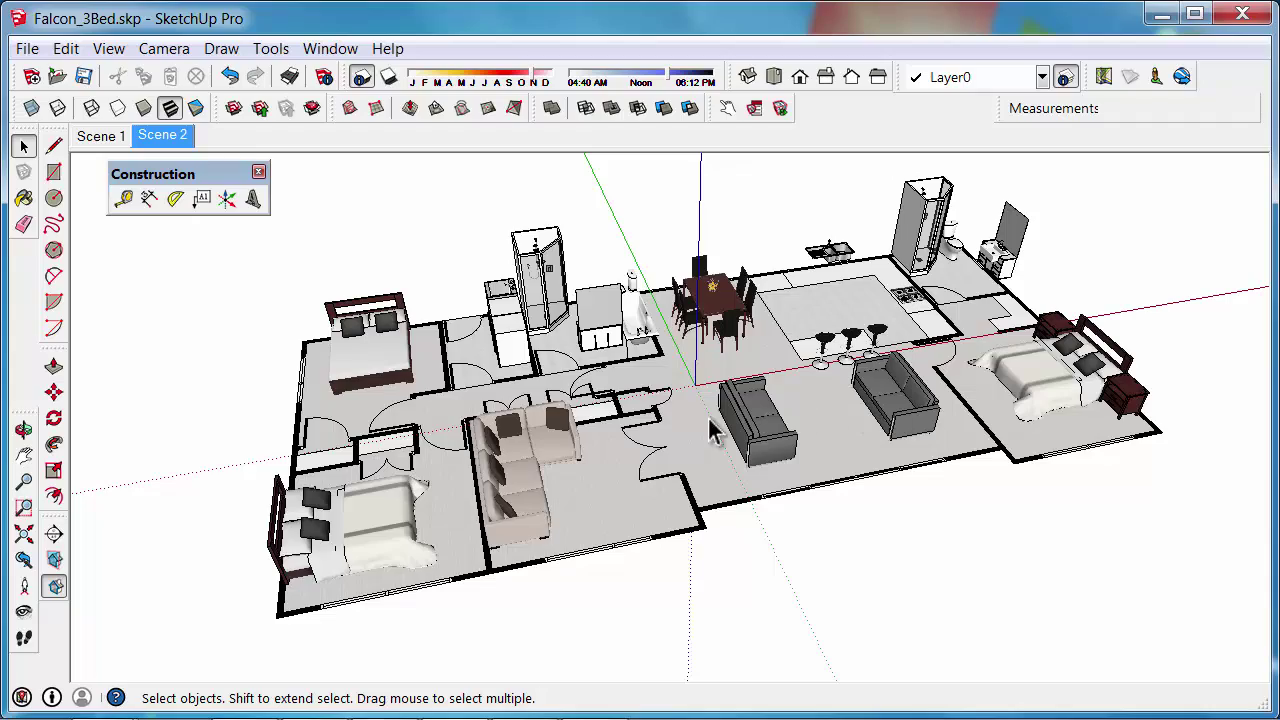
scroll(710, 430, up, 3)
middle_drag(710, 430, 590, 180)
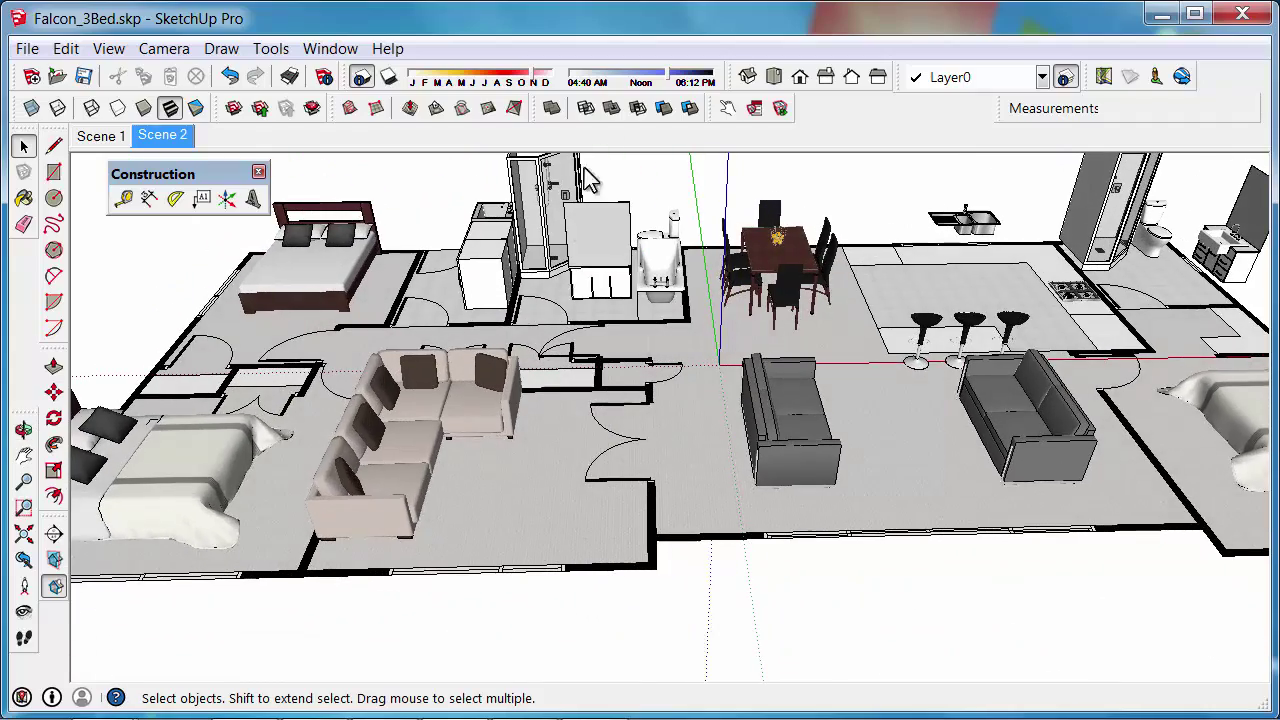
click(774, 80)
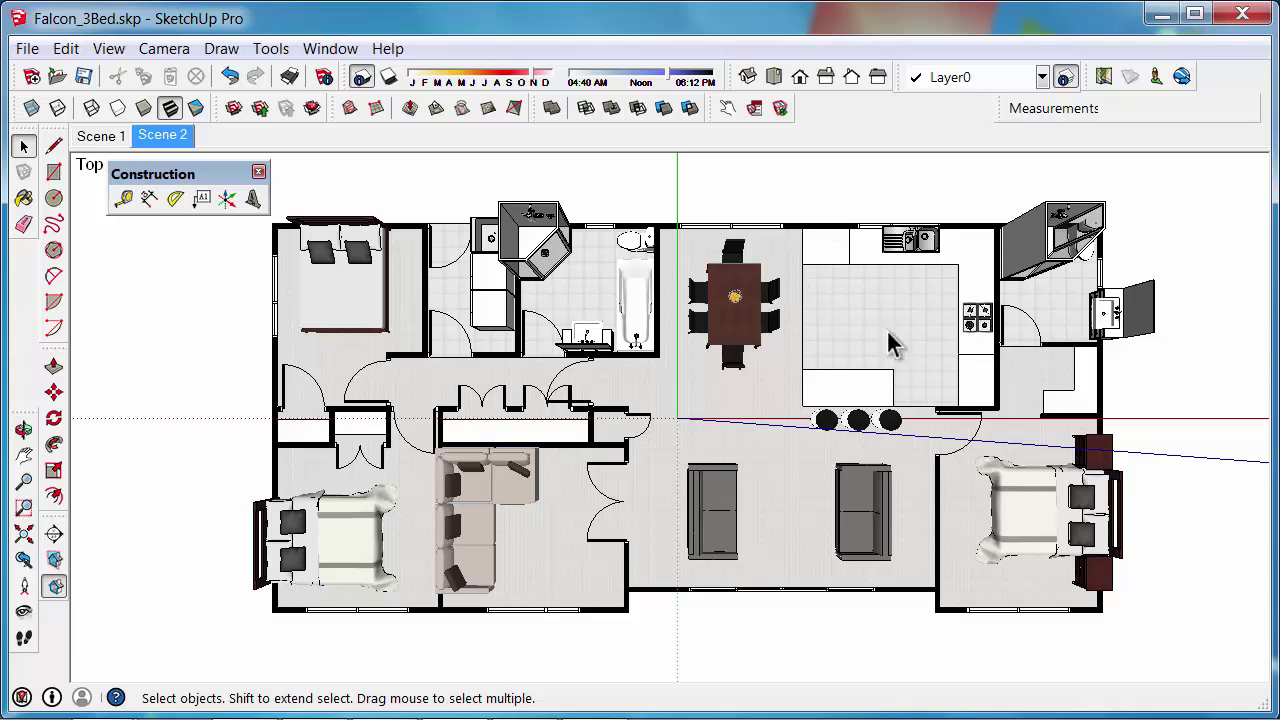
Turn off Perspective in the Camera menu for Parallel Projection and zoom to fit the whole house
scroll(1060, 510, down, 2)
scroll(220, 463, down, 2)
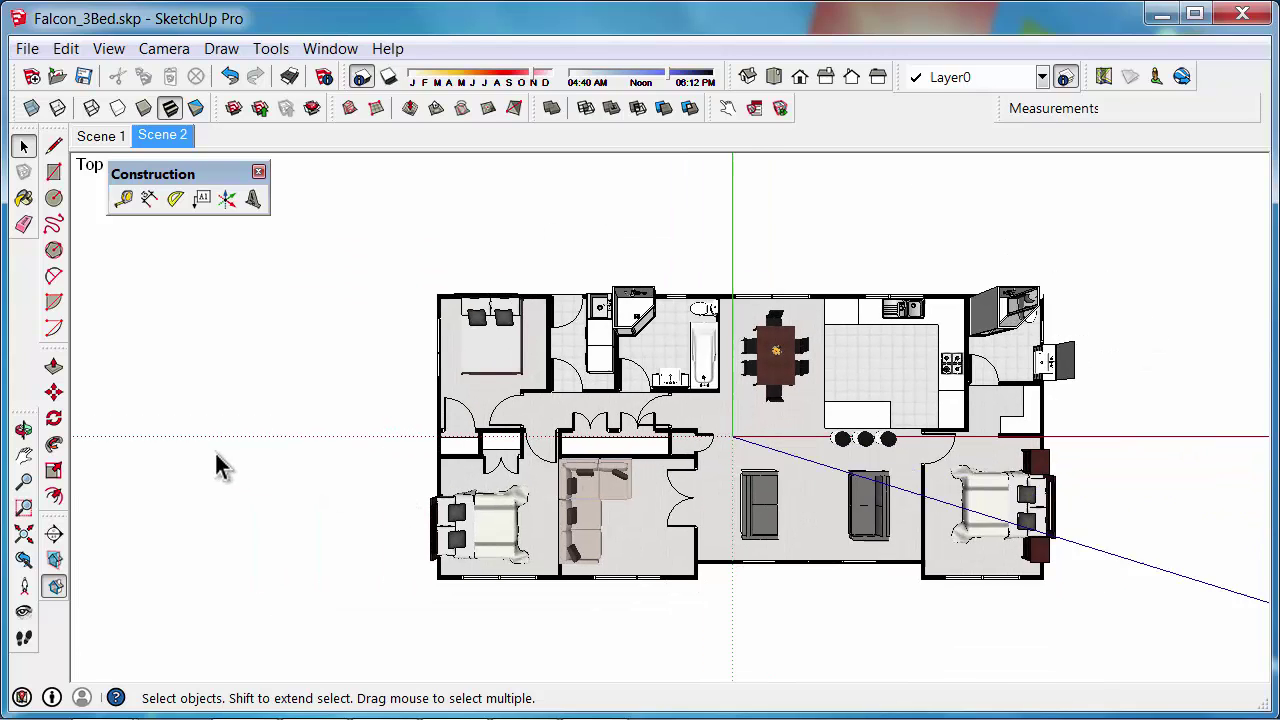
scroll(550, 478, up, 1)
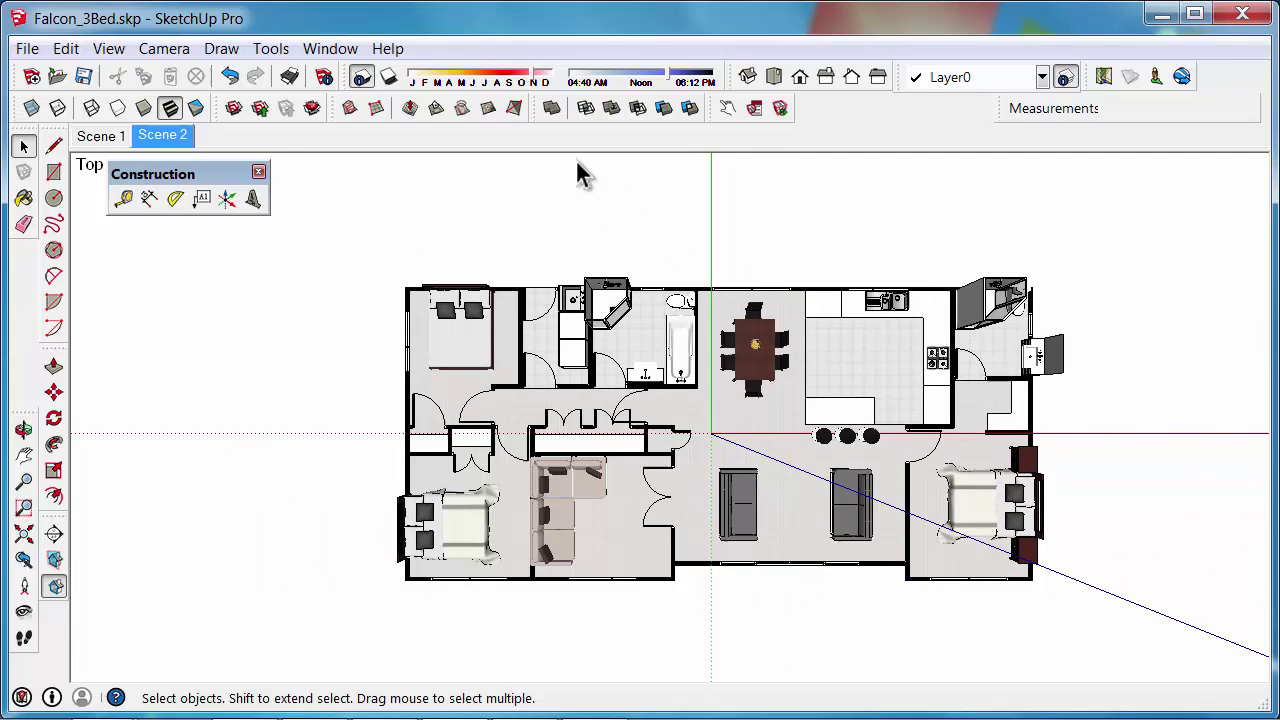
click(164, 49)
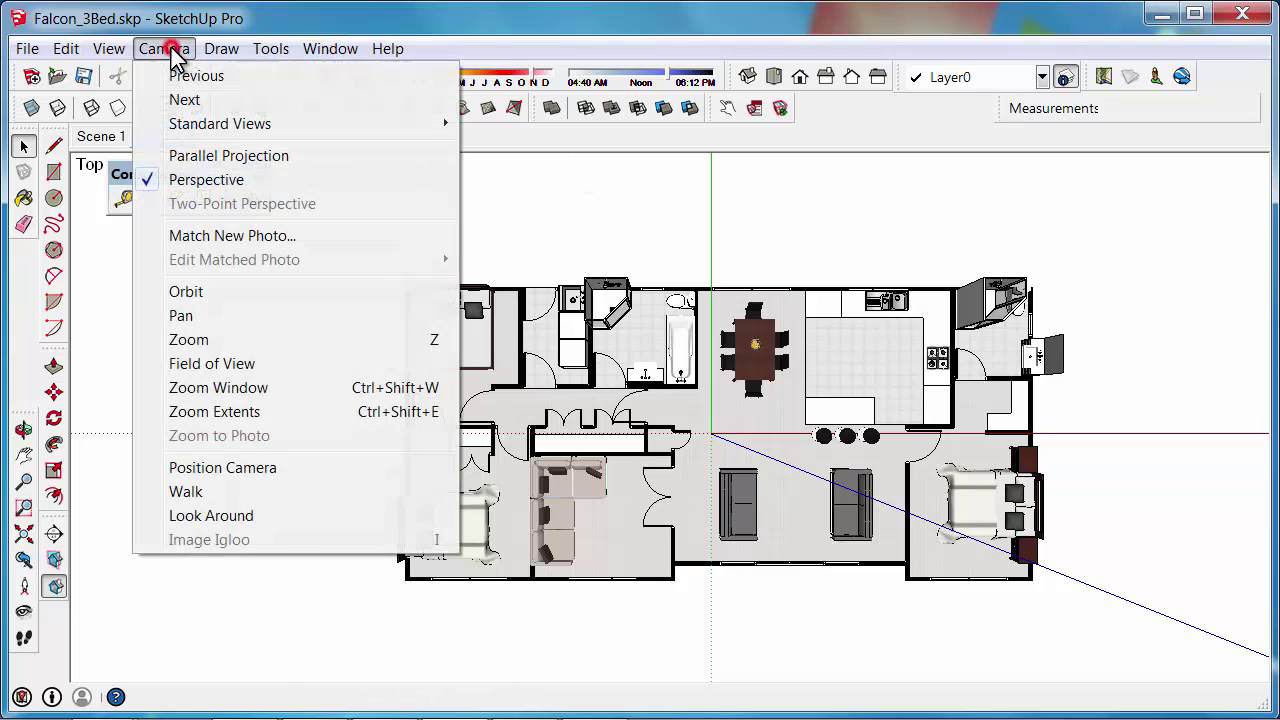
click(185, 180)
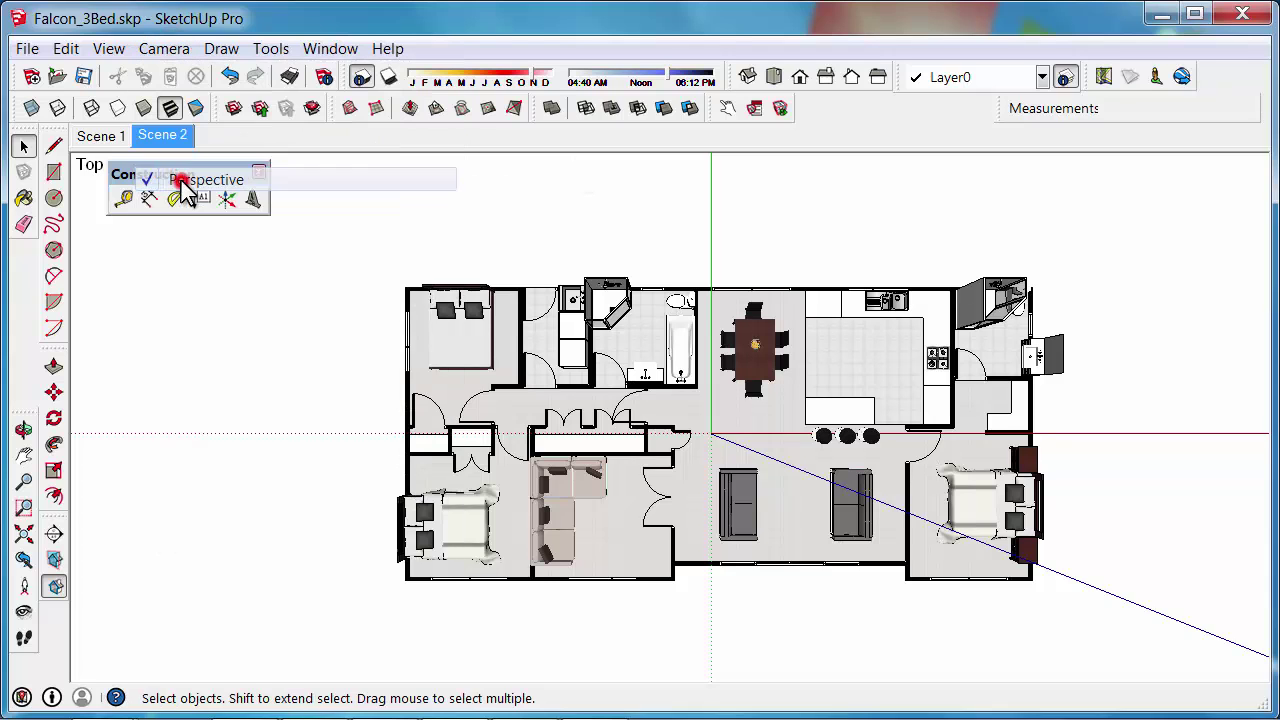
scroll(651, 449, up, 5)
scroll(620, 523, down, 4)
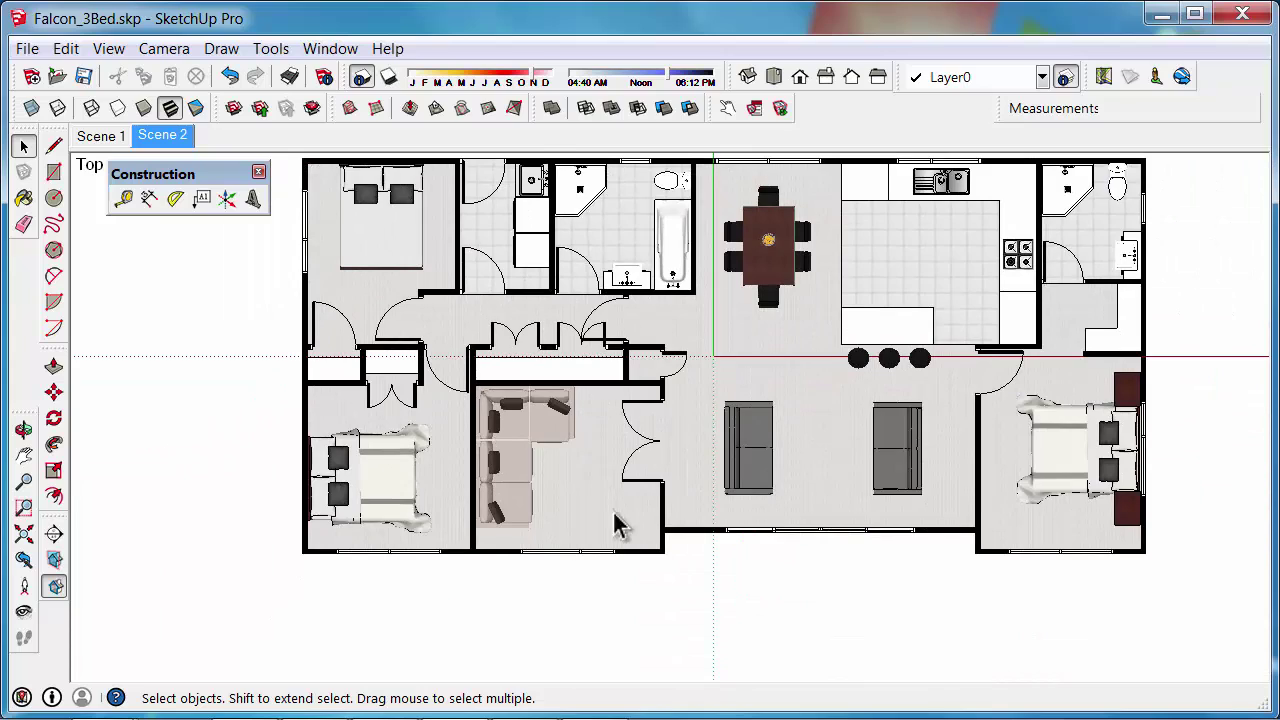
scroll(768, 415, up, 2)
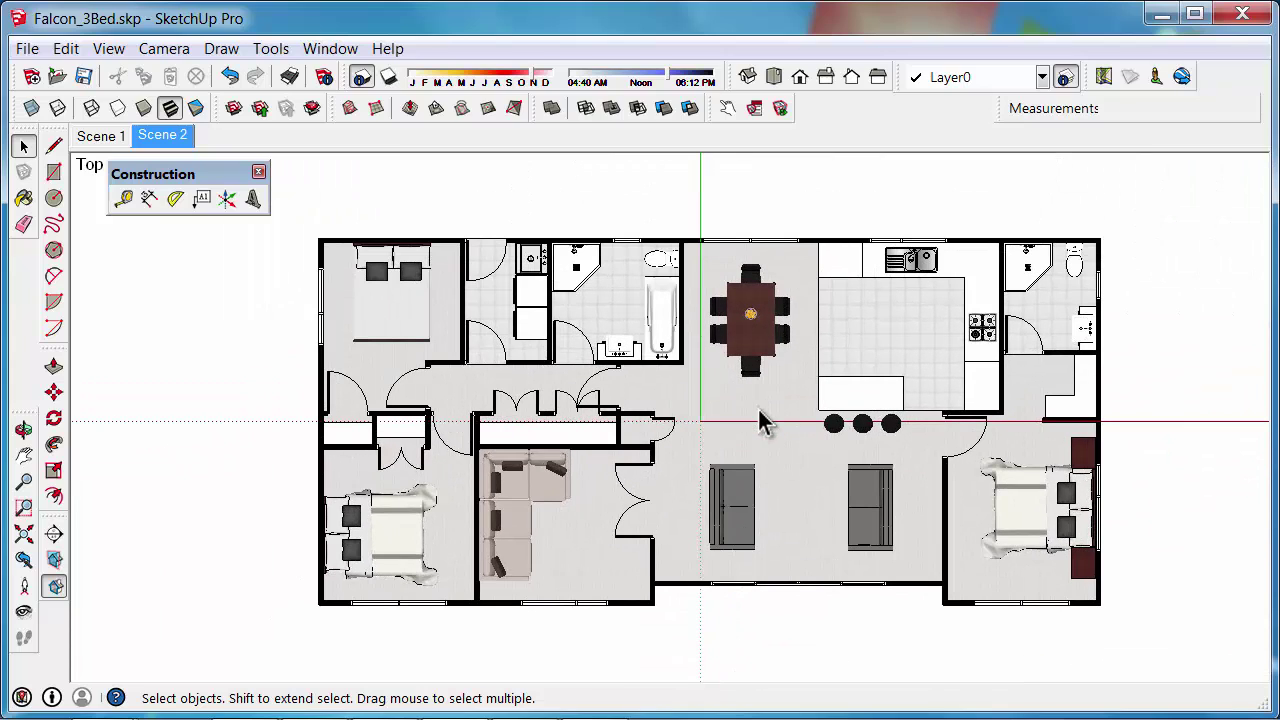
scroll(343, 334, up, 4)
scroll(345, 440, down, 2)
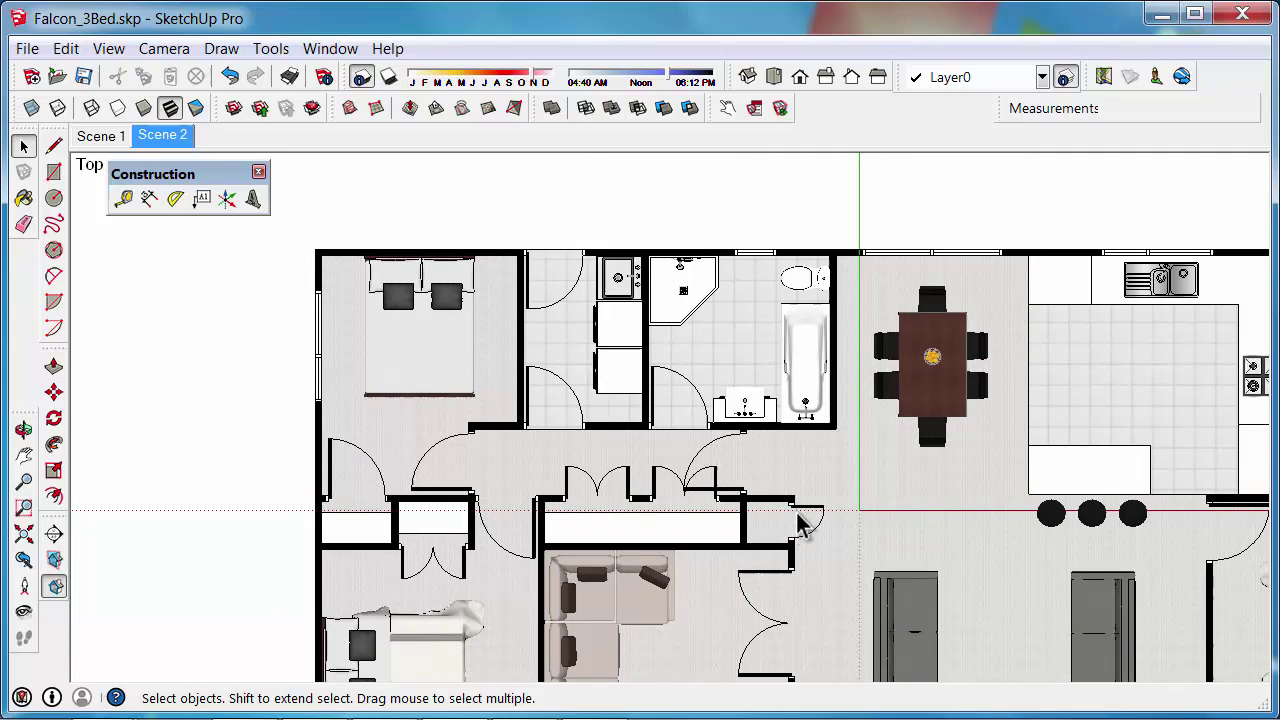
scroll(455, 423, down, 3)
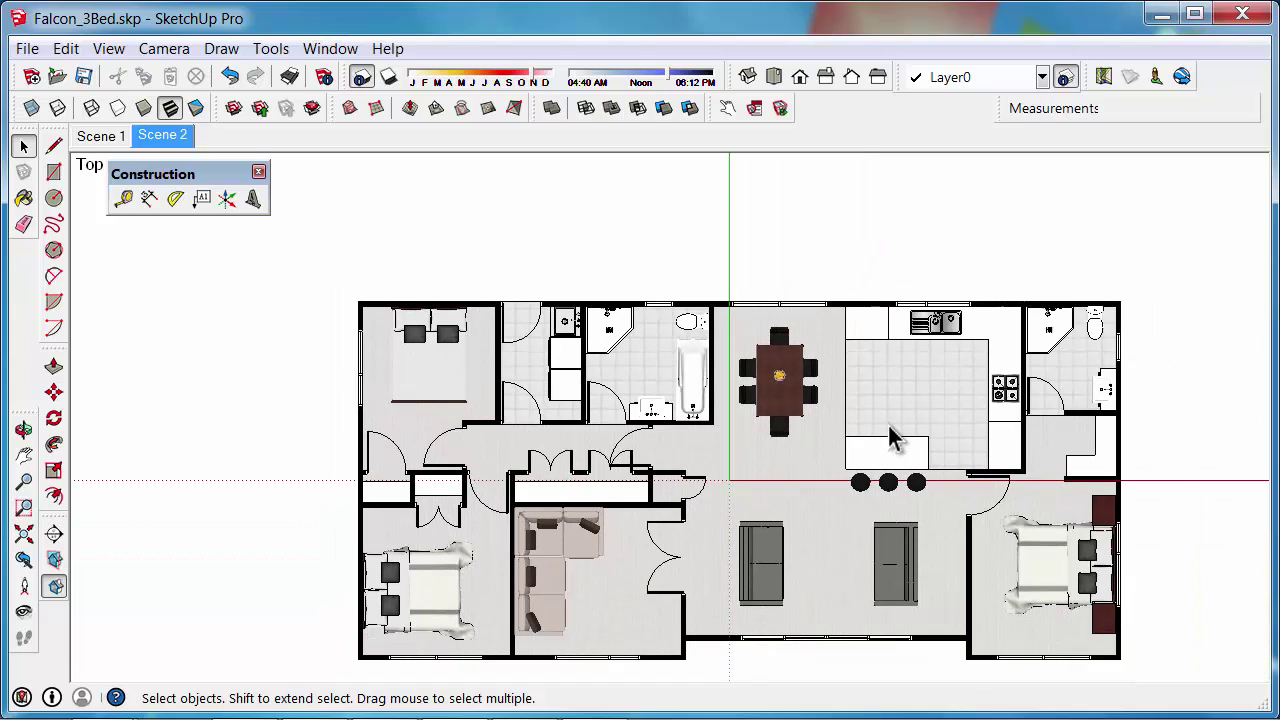
scroll(553, 298, down, 1)
scroll(845, 492, up, 1)
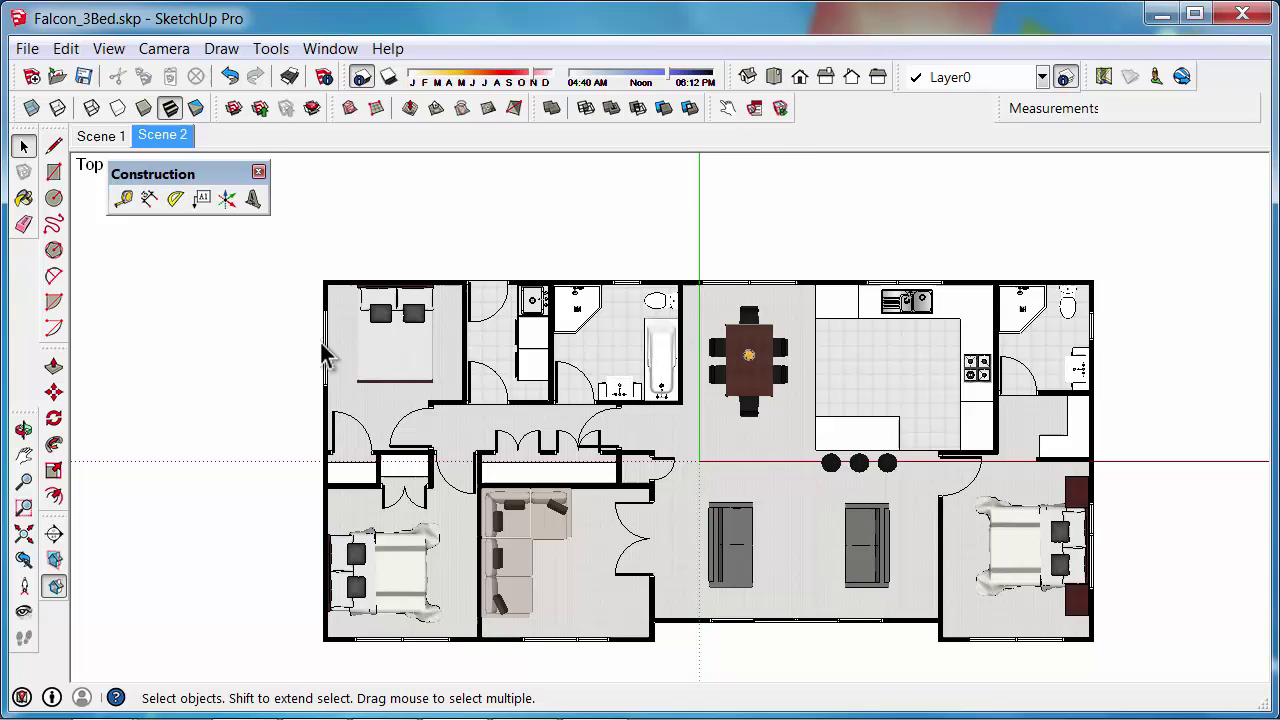
With the Dimension tool, dimension the bedroom's left 90mm wall above the top wall
click(152, 203)
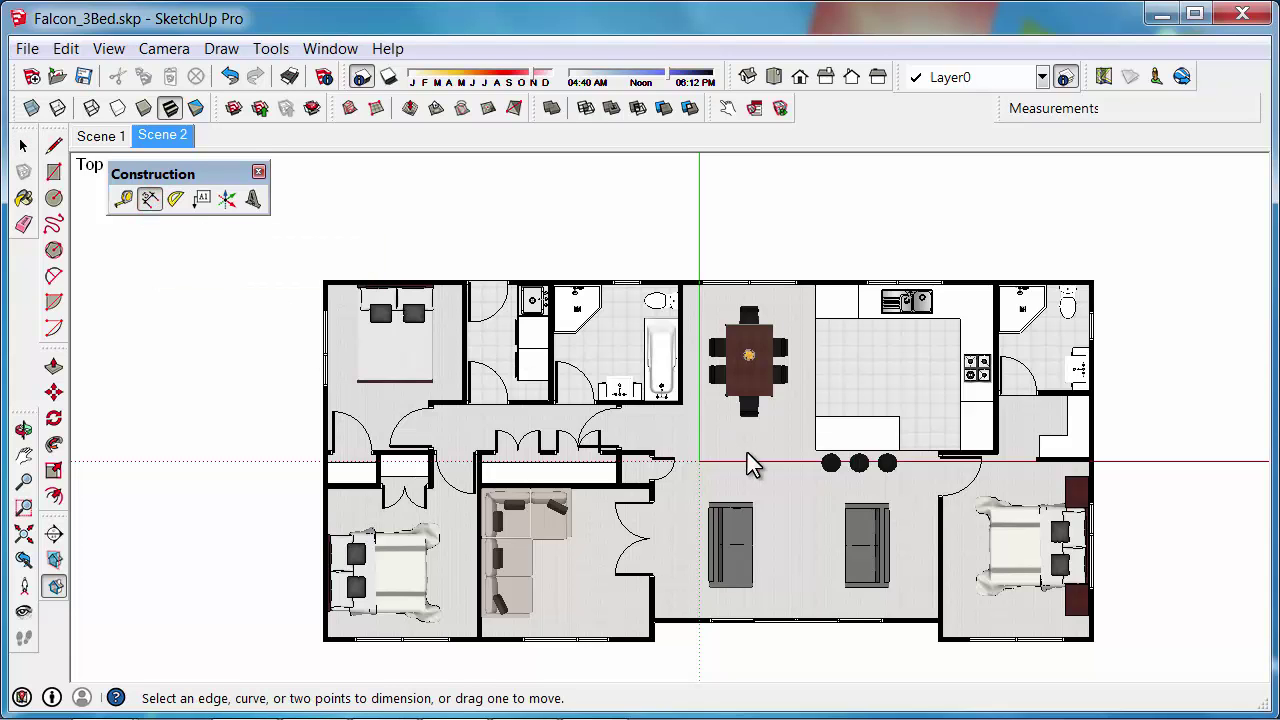
scroll(877, 543, down, 1)
scroll(425, 350, up, 5)
scroll(422, 345, up, 2)
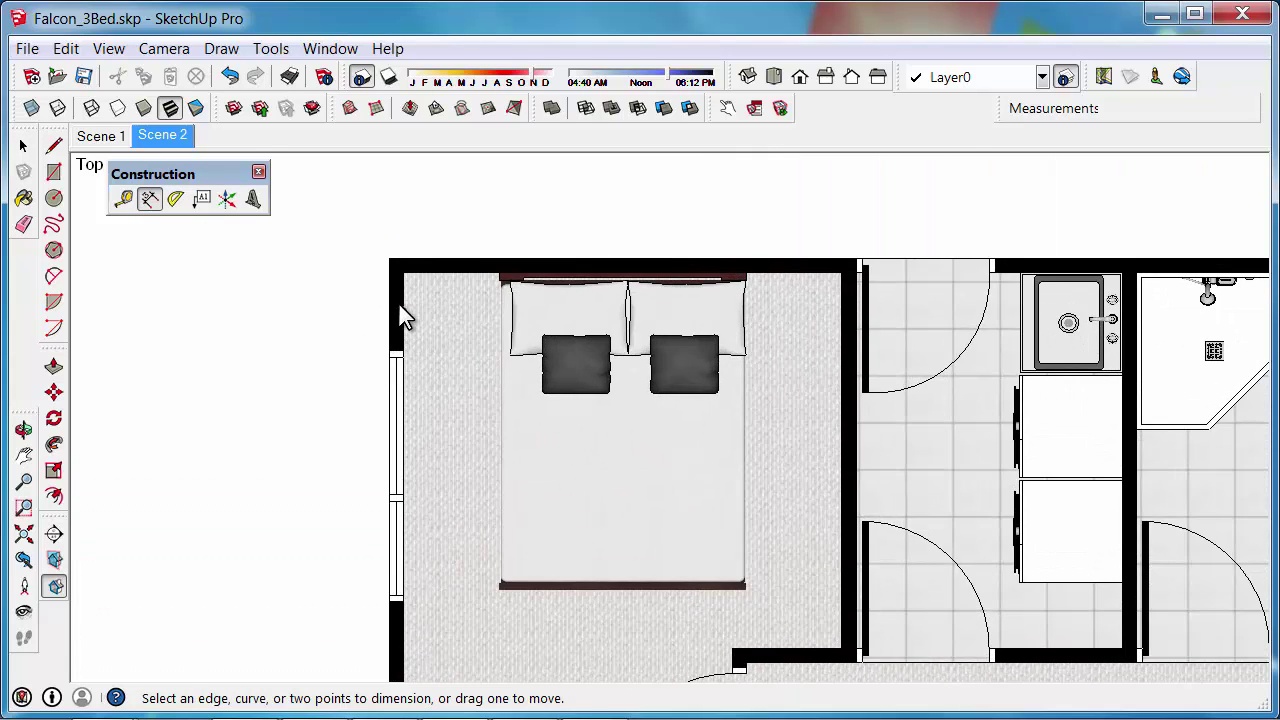
click(389, 262)
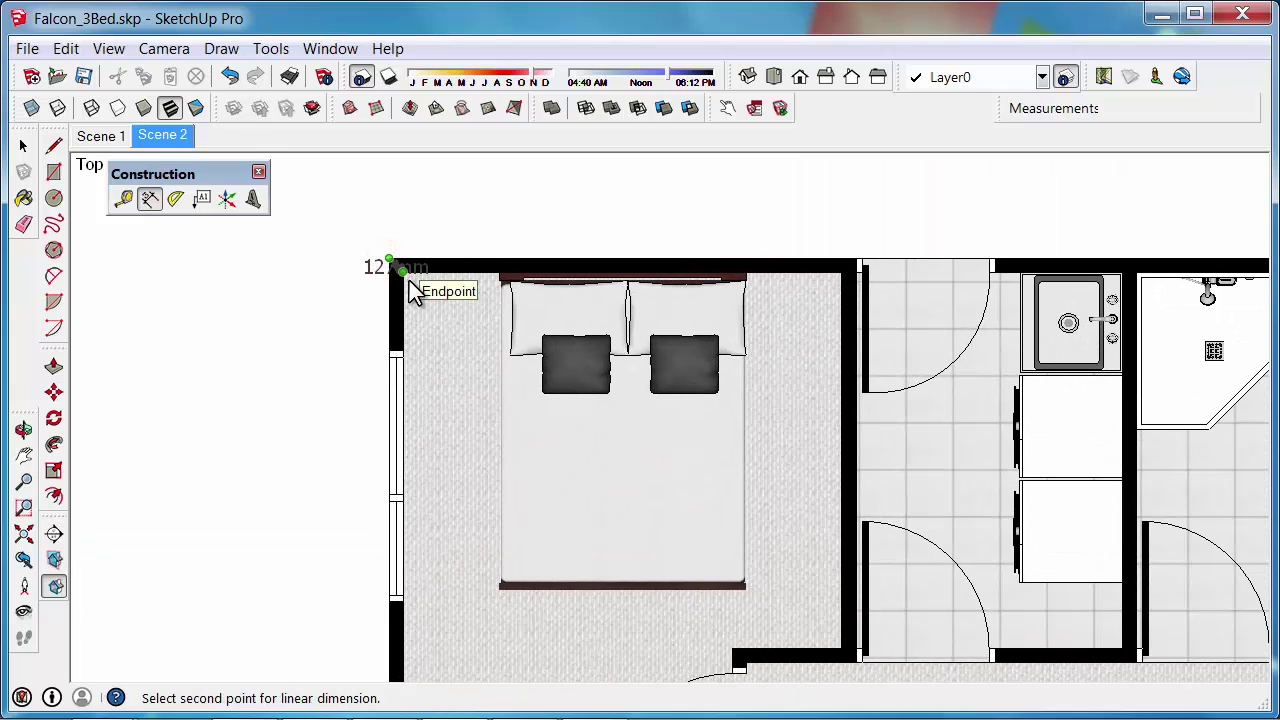
click(409, 281)
scroll(440, 375, down, 2)
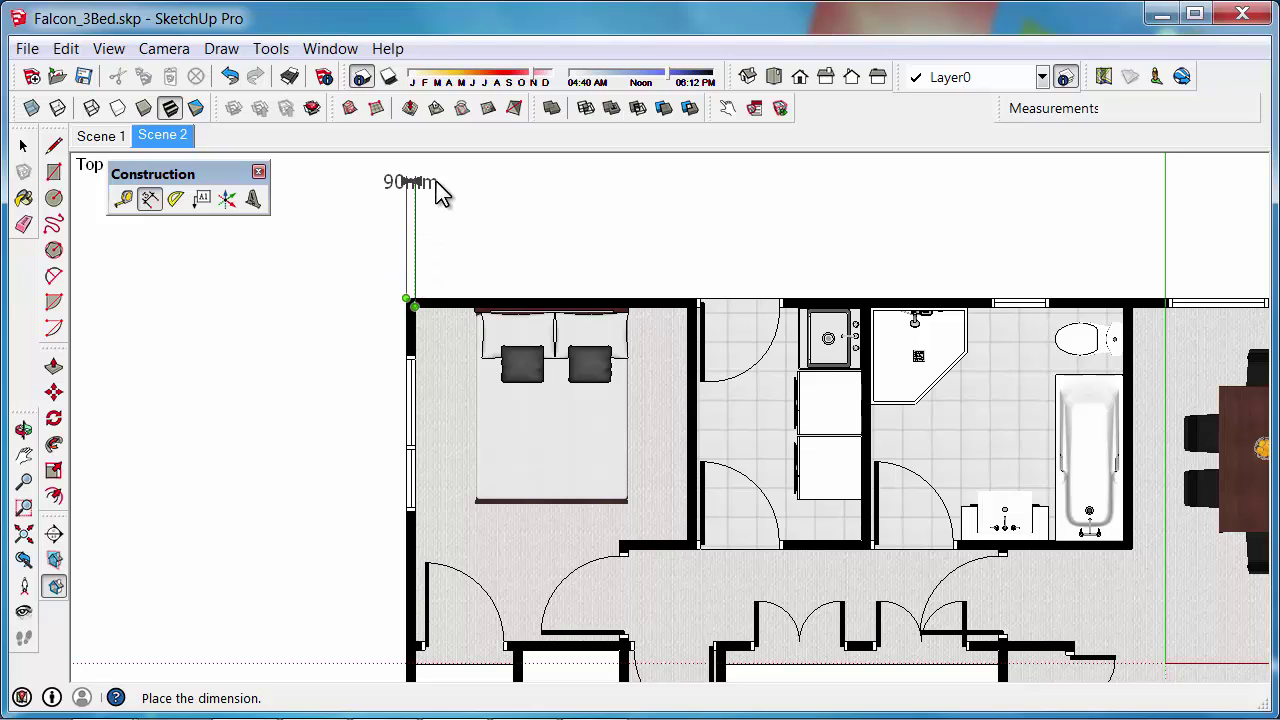
click(436, 182)
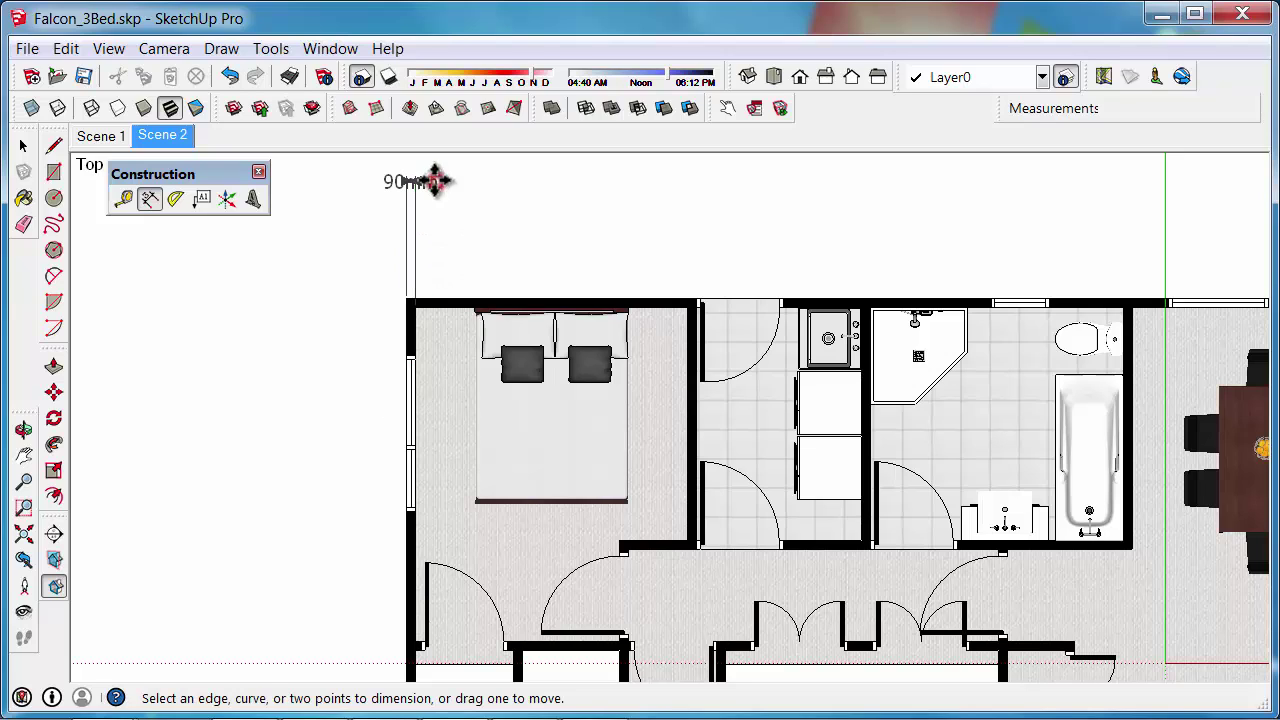
Add the 2800mm bedroom width and the right 90mm wall in the same row
click(436, 320)
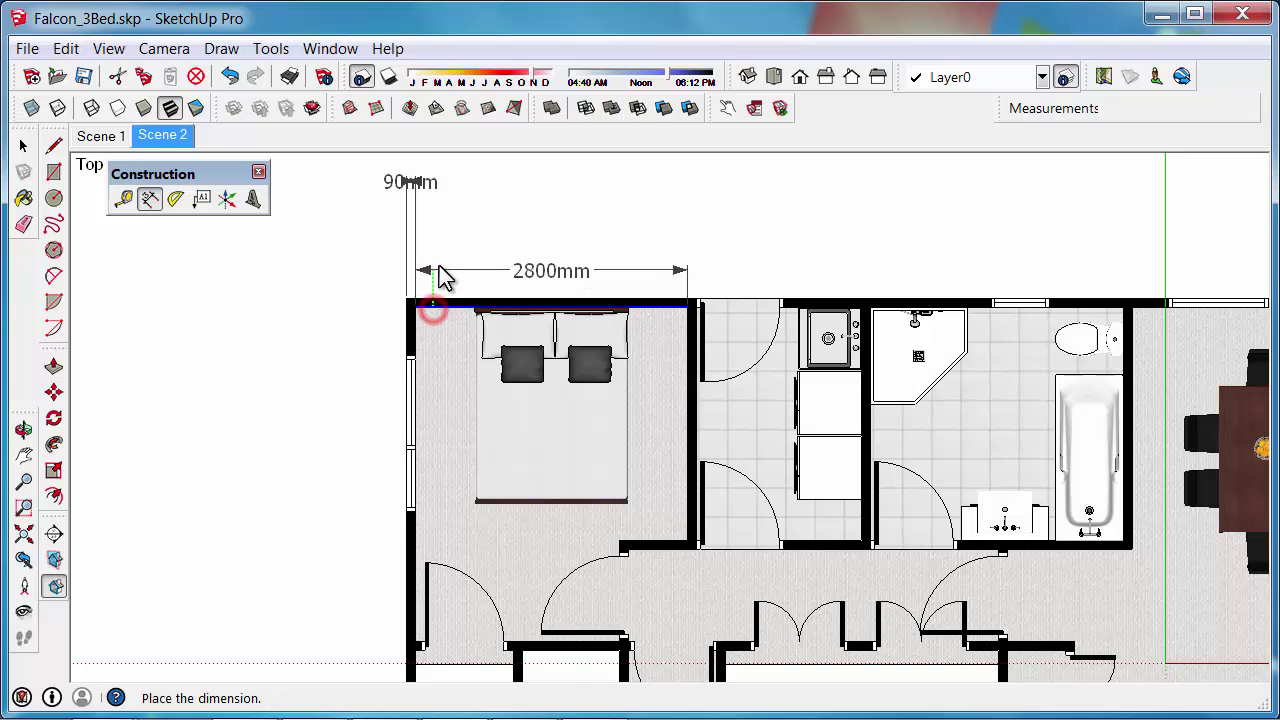
click(423, 192)
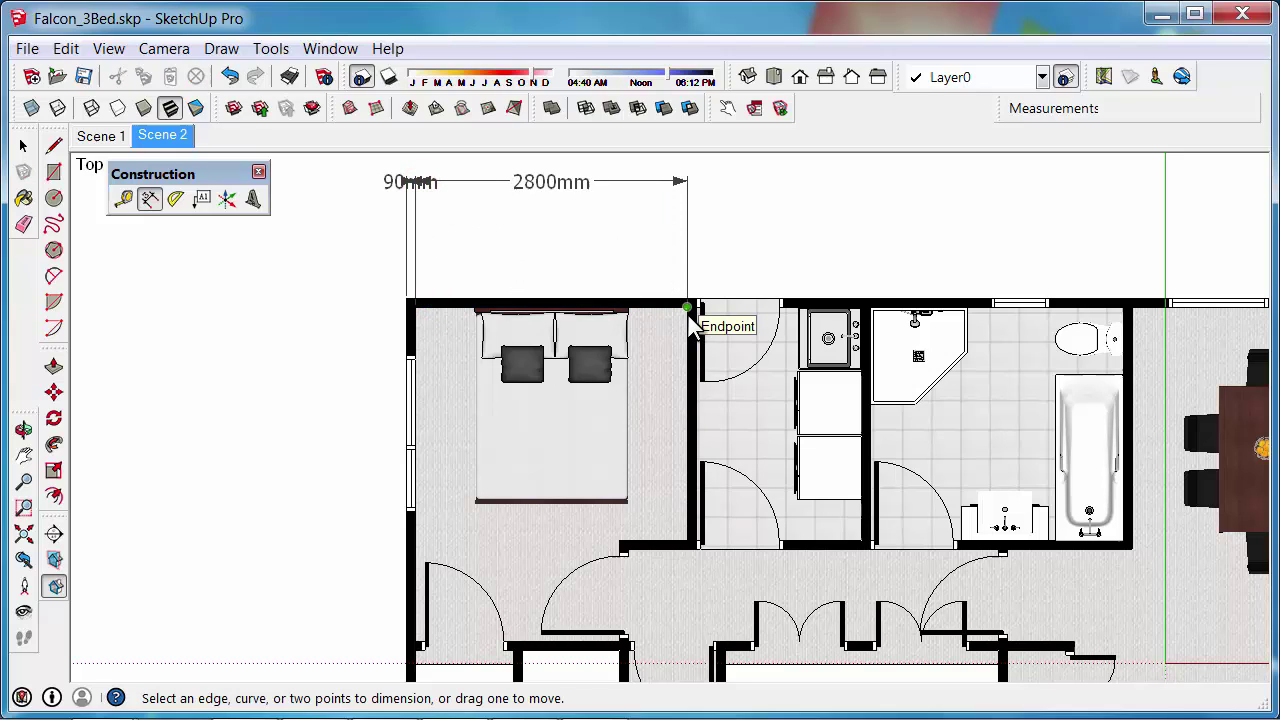
scroll(689, 313, up, 4)
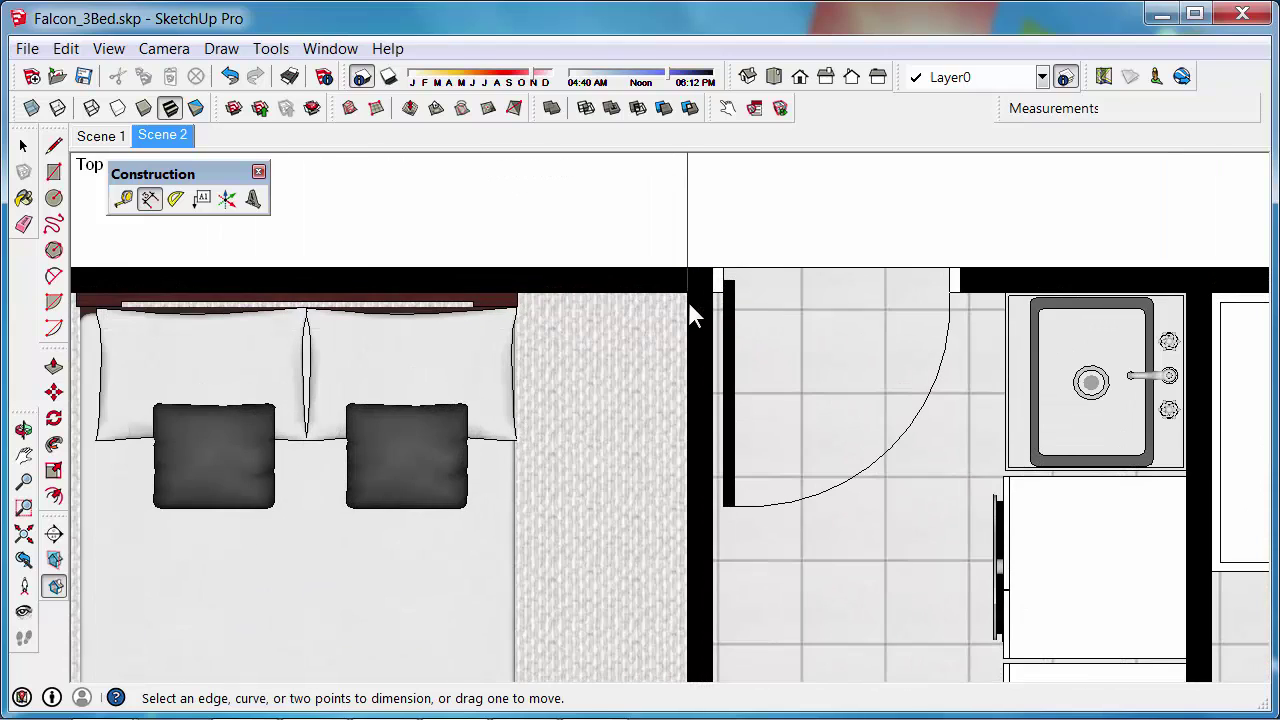
click(687, 293)
click(712, 270)
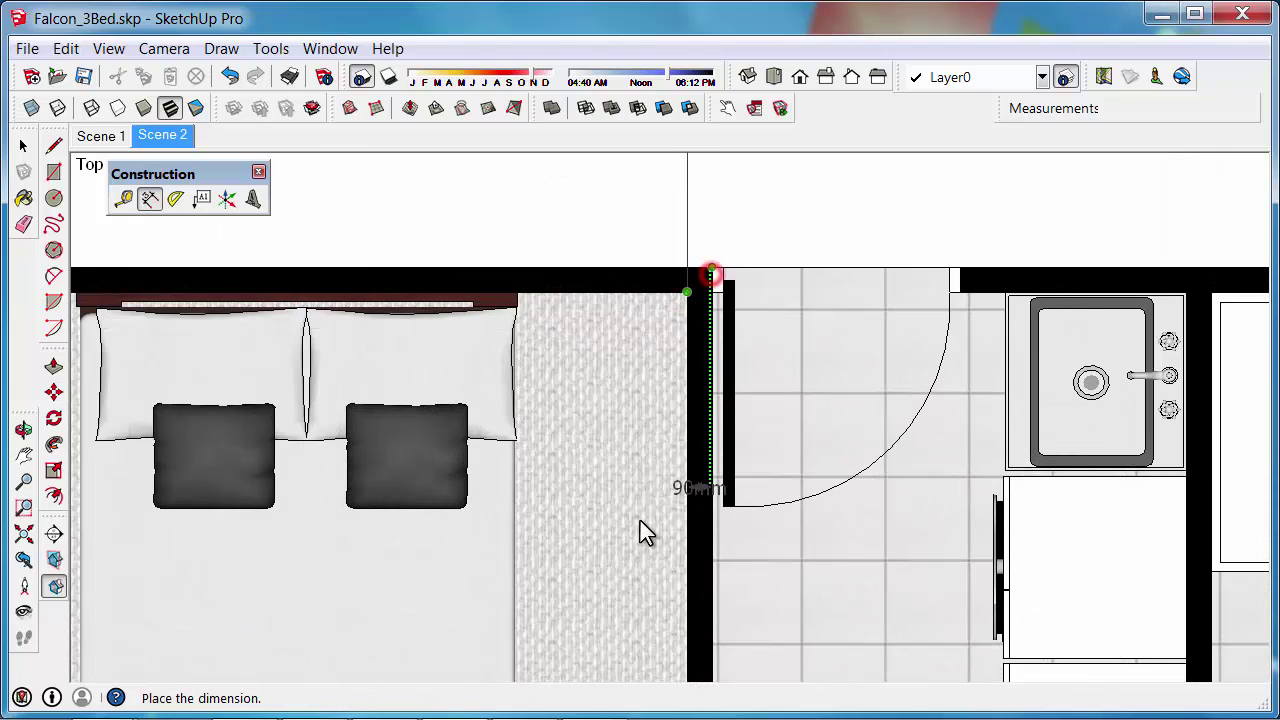
scroll(652, 525, down, 3)
scroll(655, 513, down, 1)
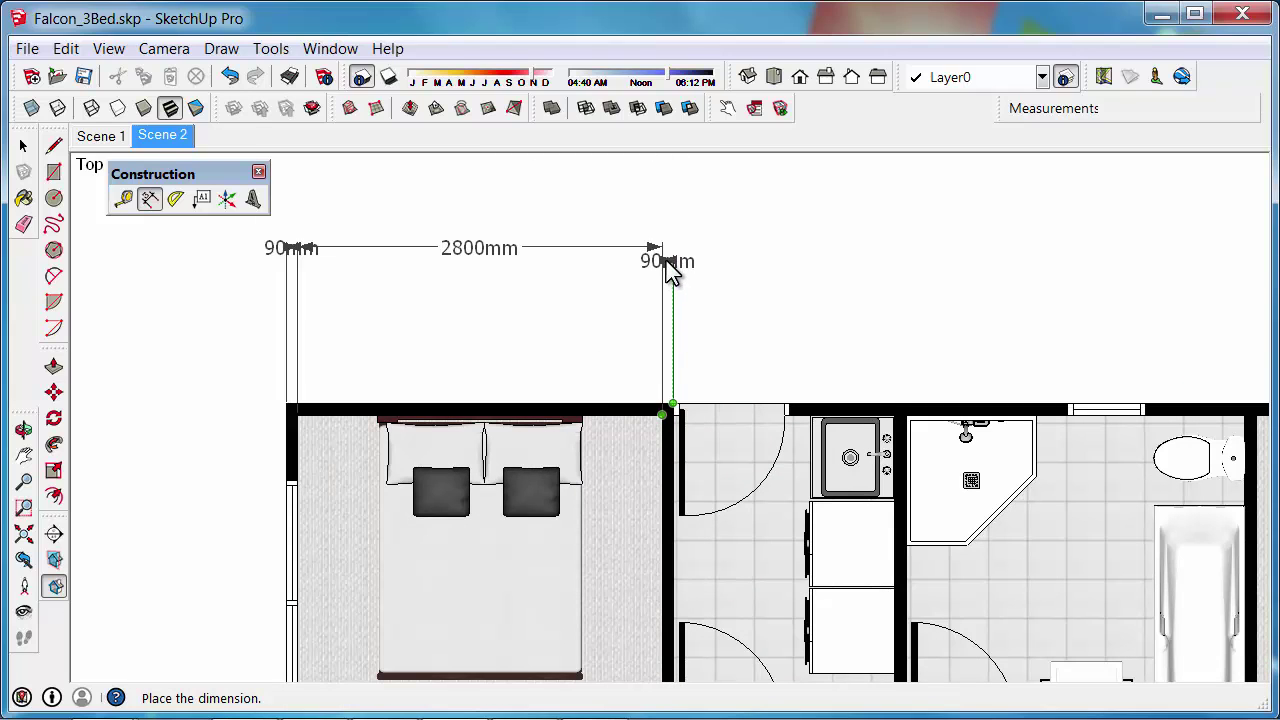
click(665, 250)
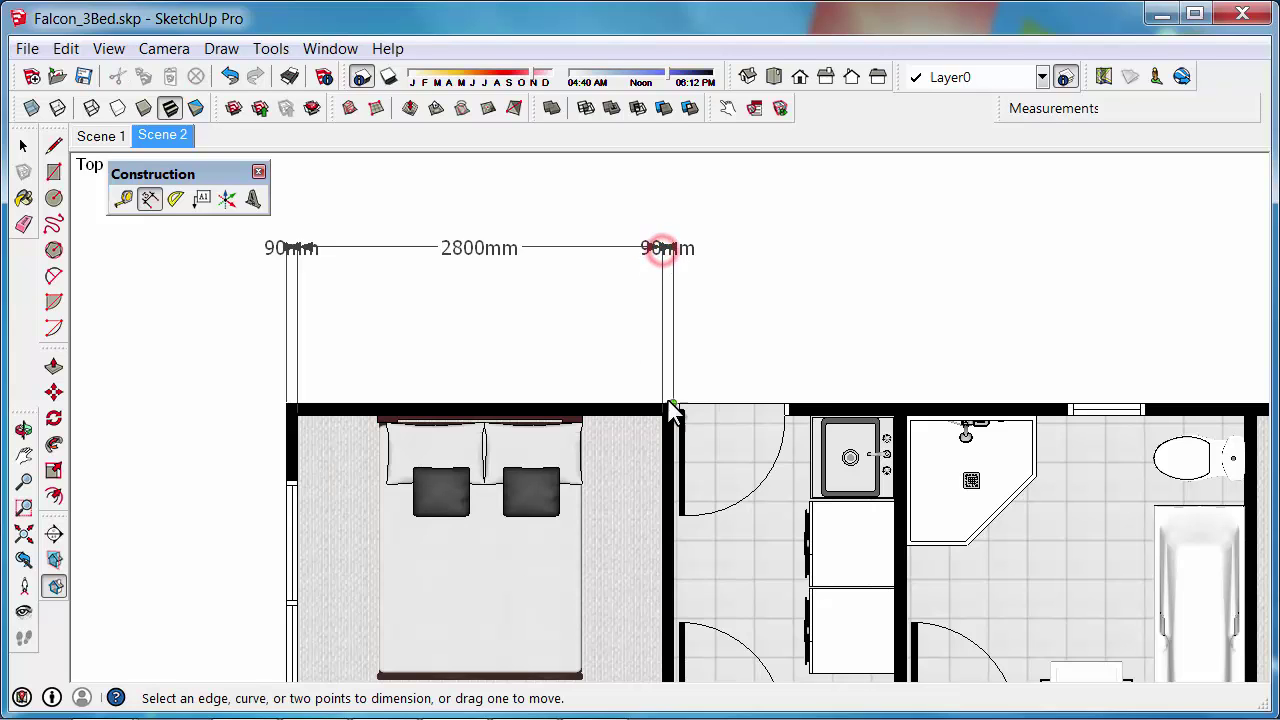
Dimension the next room as 1700mm in line with the existing row
scroll(673, 425, up, 2)
click(667, 411)
scroll(600, 420, down, 1)
scroll(931, 434, up, 2)
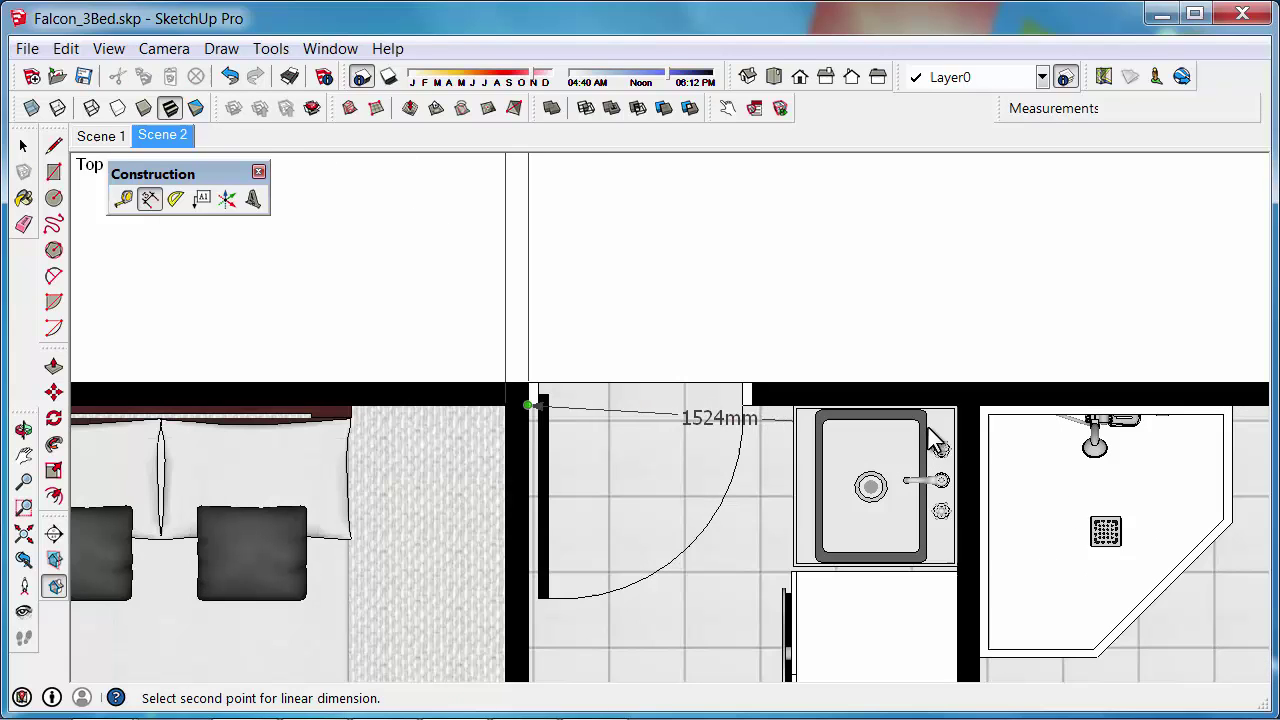
scroll(956, 410, up, 6)
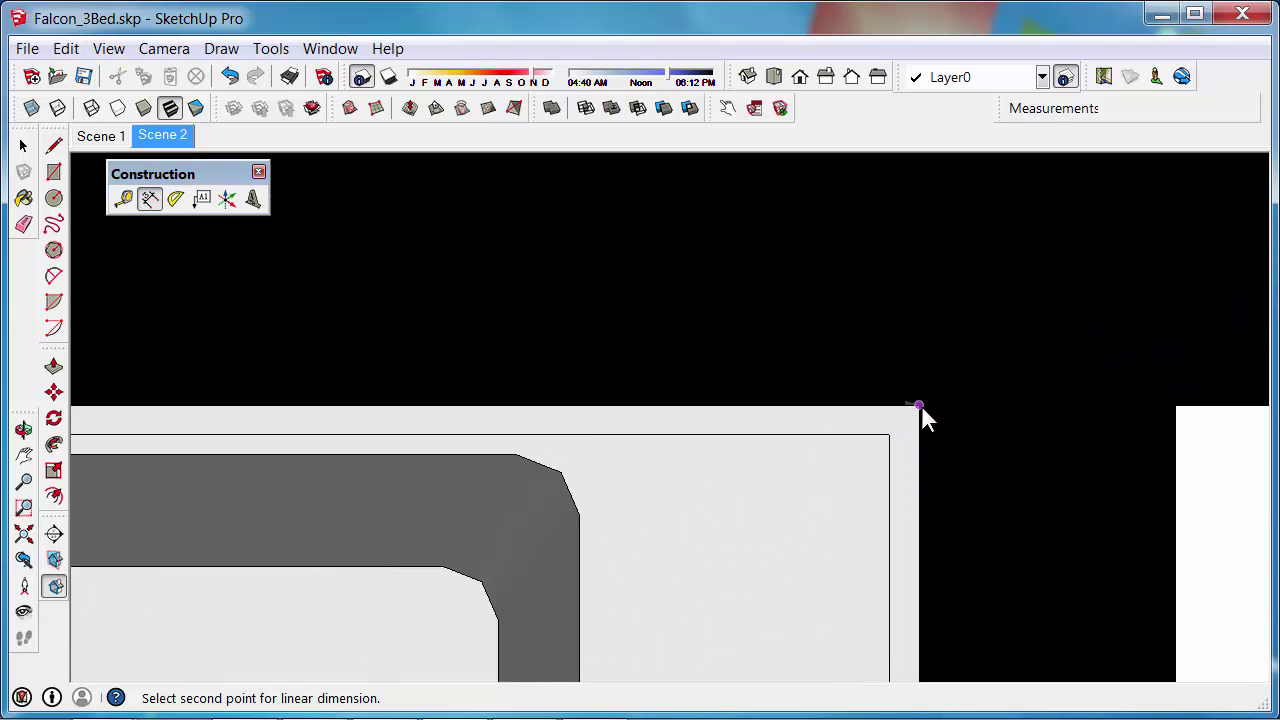
click(921, 405)
scroll(914, 436, down, 3)
scroll(945, 565, down, 5)
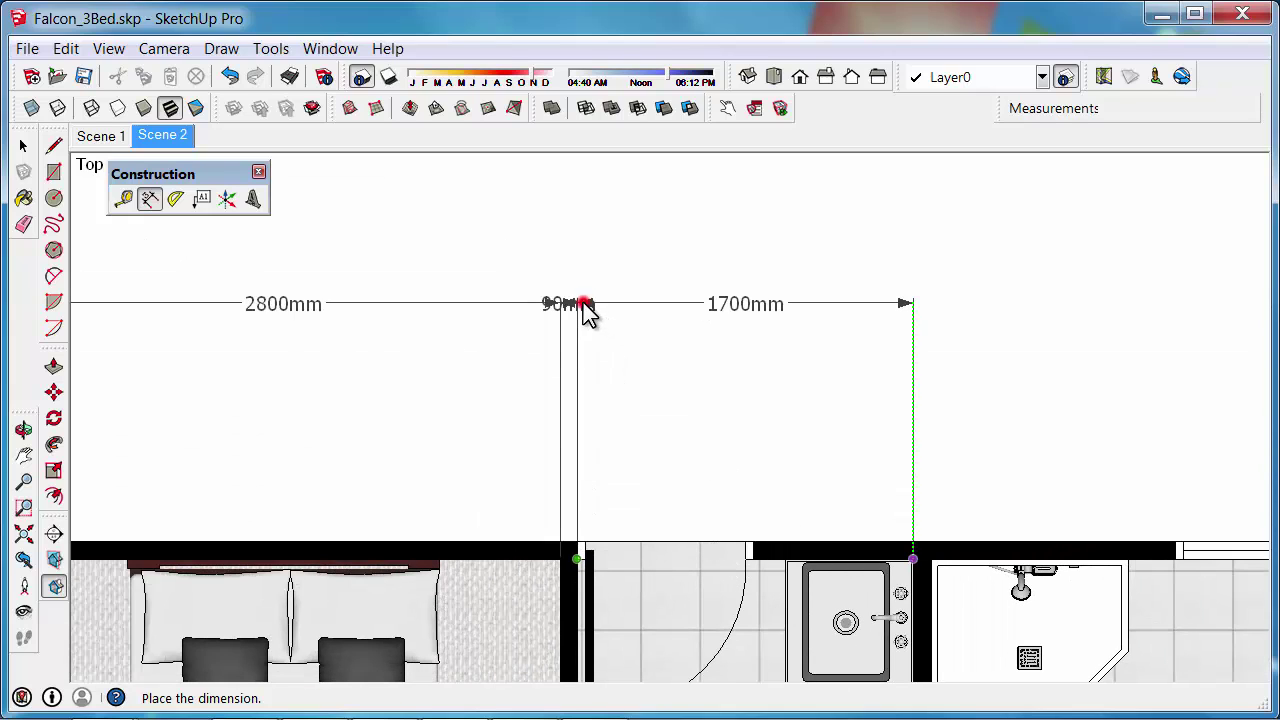
click(586, 310)
scroll(551, 237, down, 3)
scroll(672, 255, down, 2)
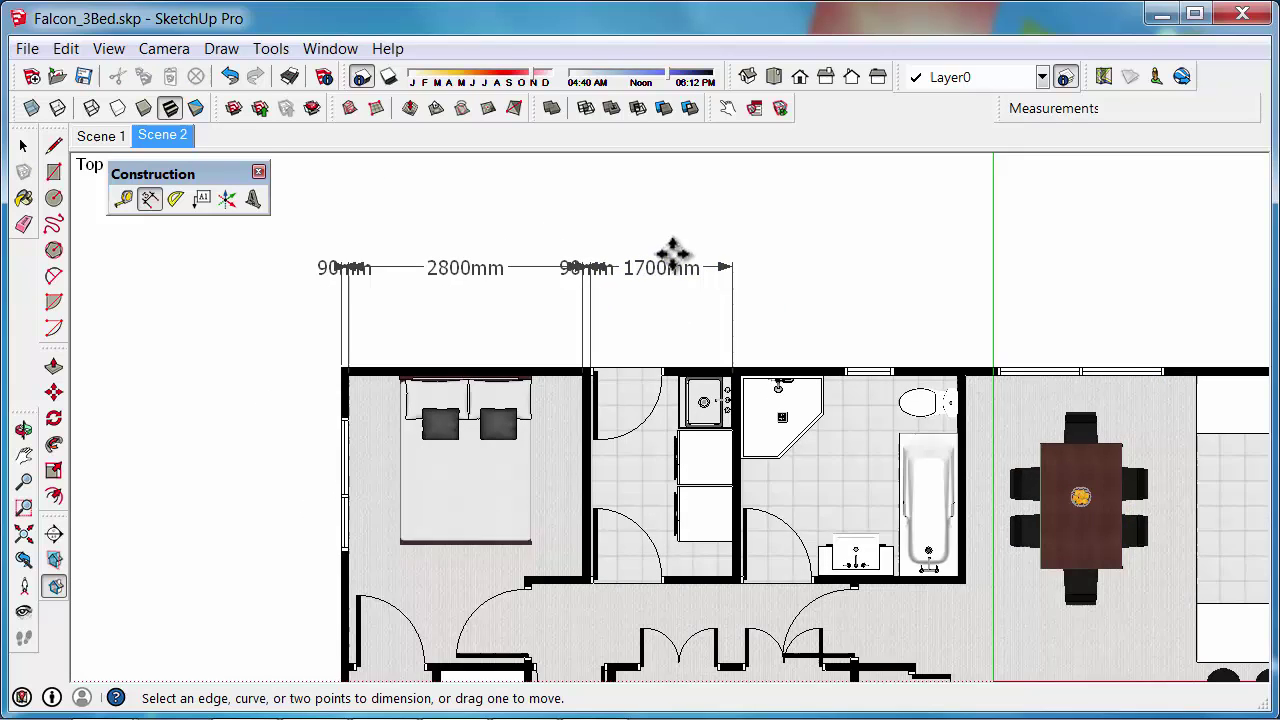
scroll(672, 255, up, 1)
scroll(771, 363, up, 8)
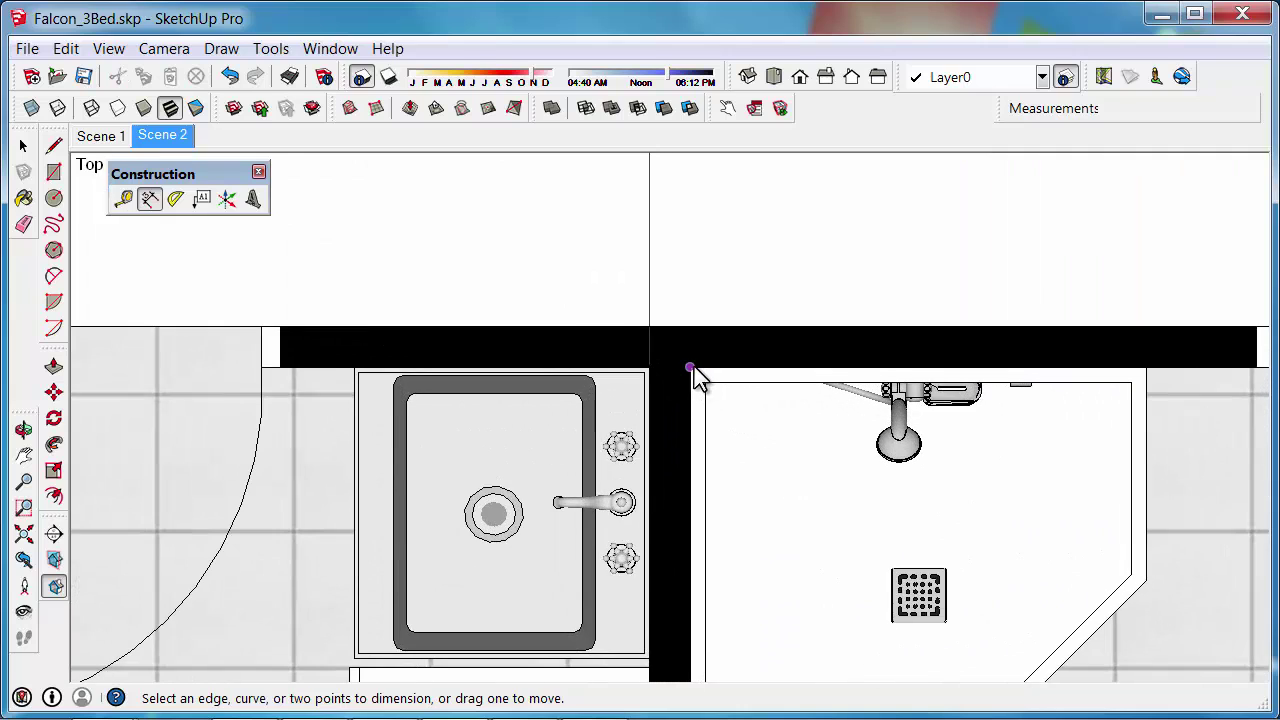
Add the 2600mm bathroom dimension and the following 90mm wall to the row
click(690, 368)
scroll(956, 408, down, 3)
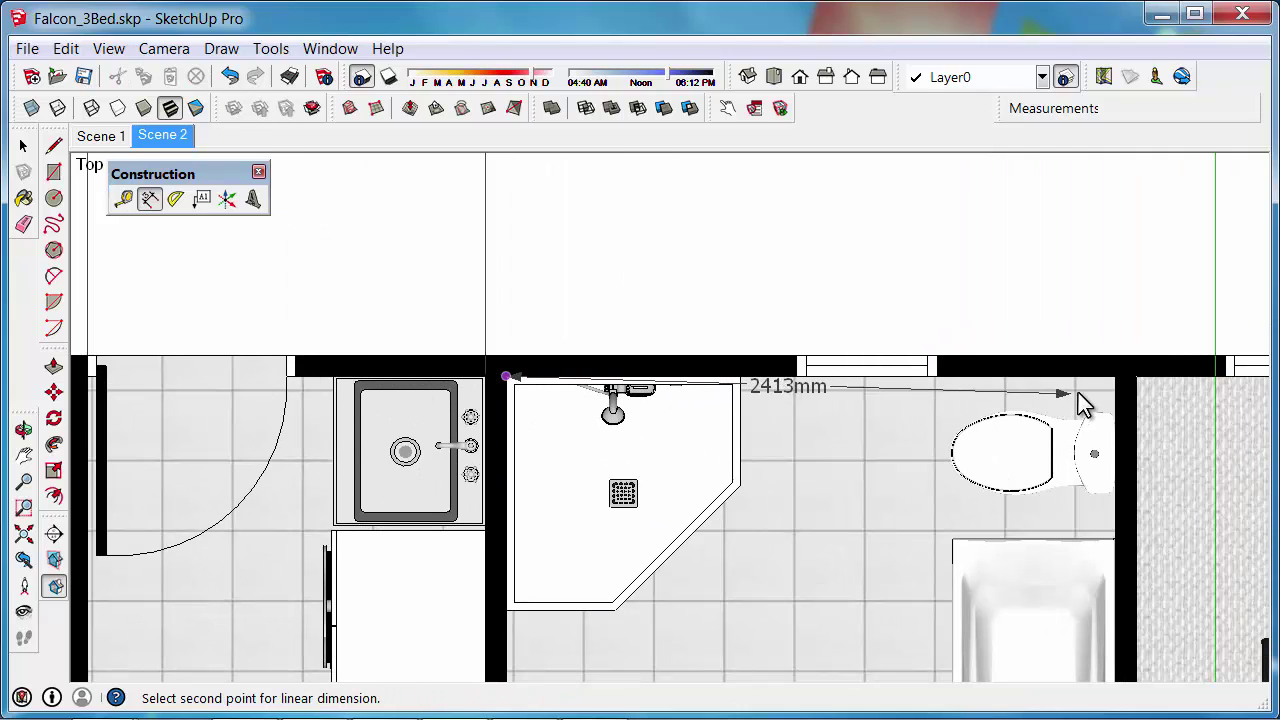
click(1115, 377)
scroll(543, 586, down, 2)
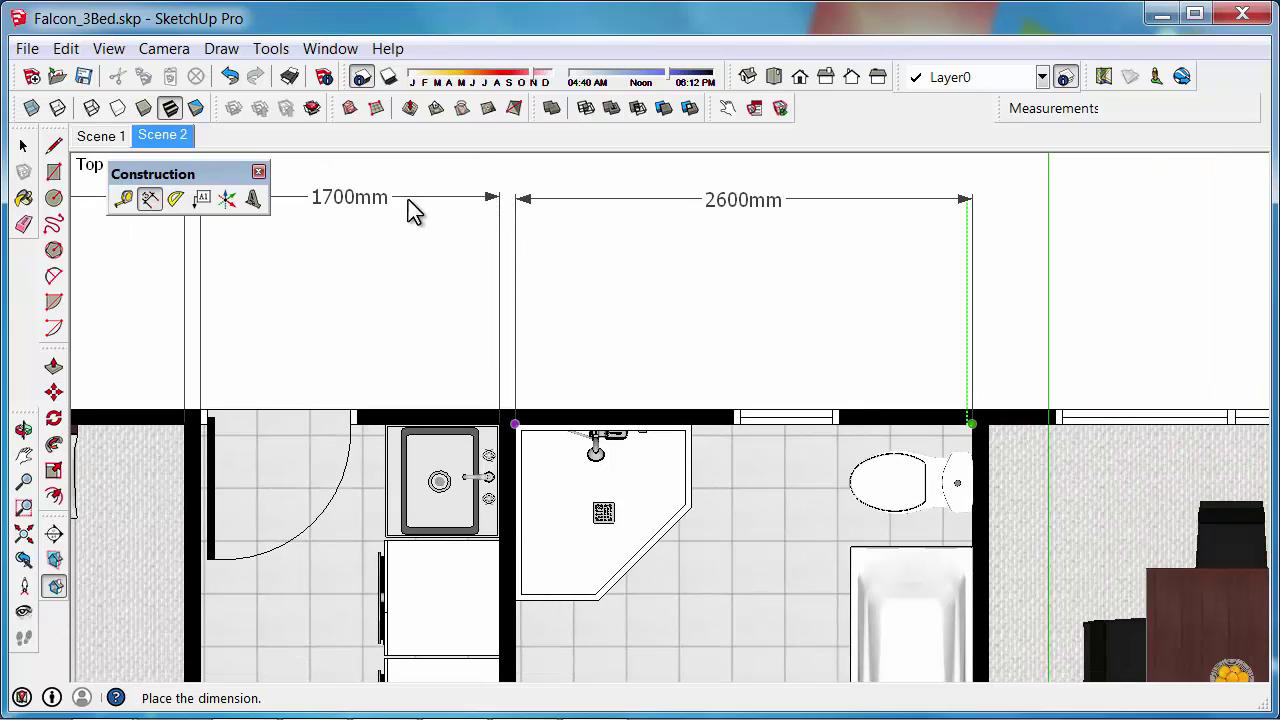
click(500, 198)
scroll(508, 425, up, 5)
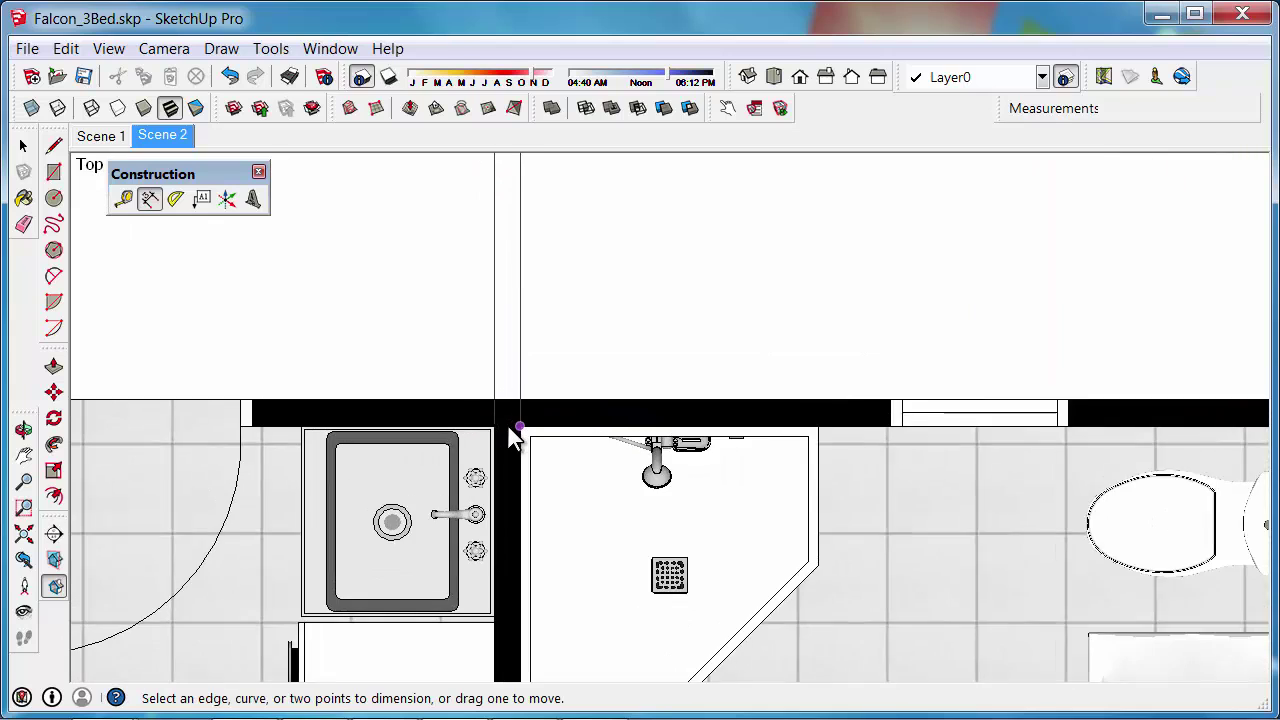
click(512, 424)
scroll(508, 427, up, 4)
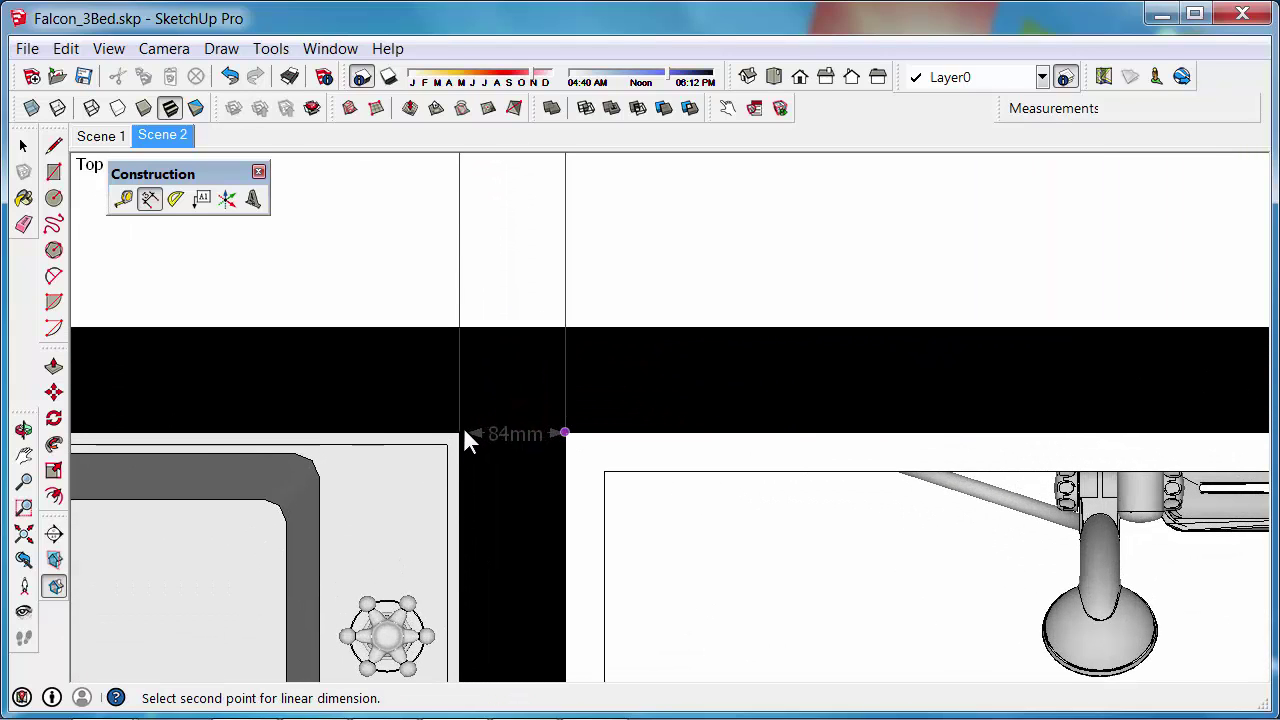
click(460, 432)
scroll(530, 556, down, 8)
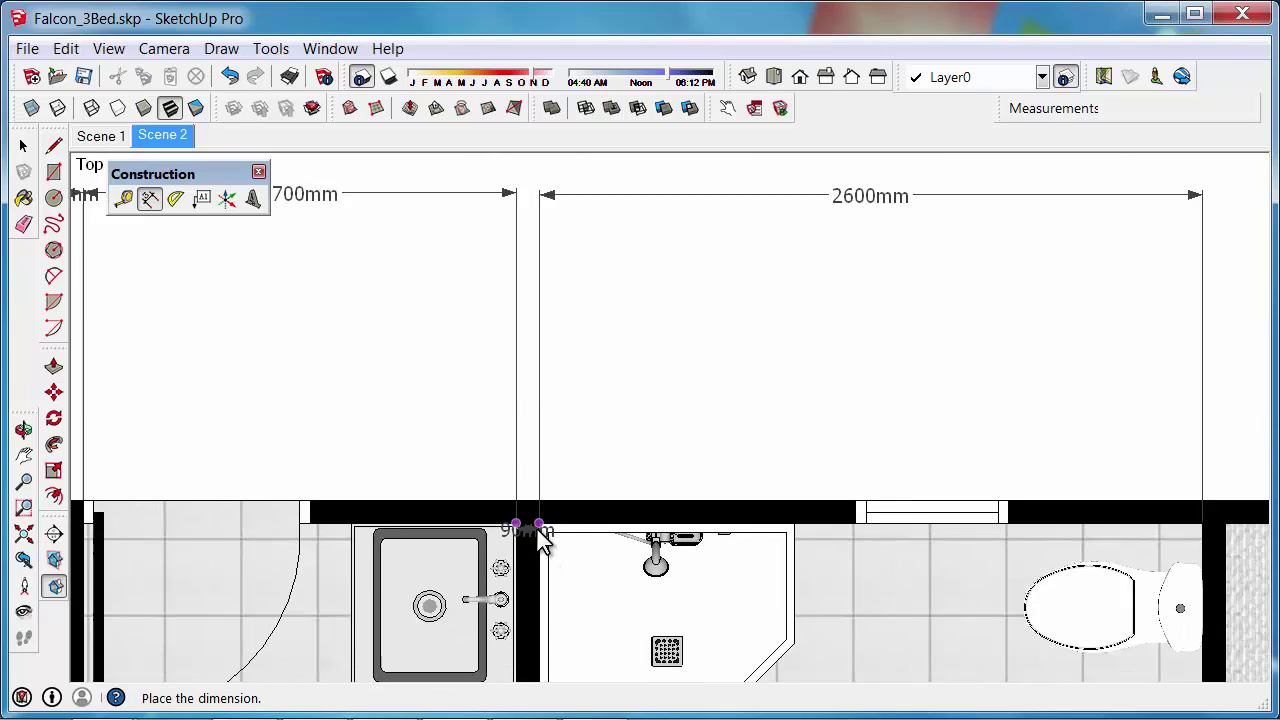
click(524, 281)
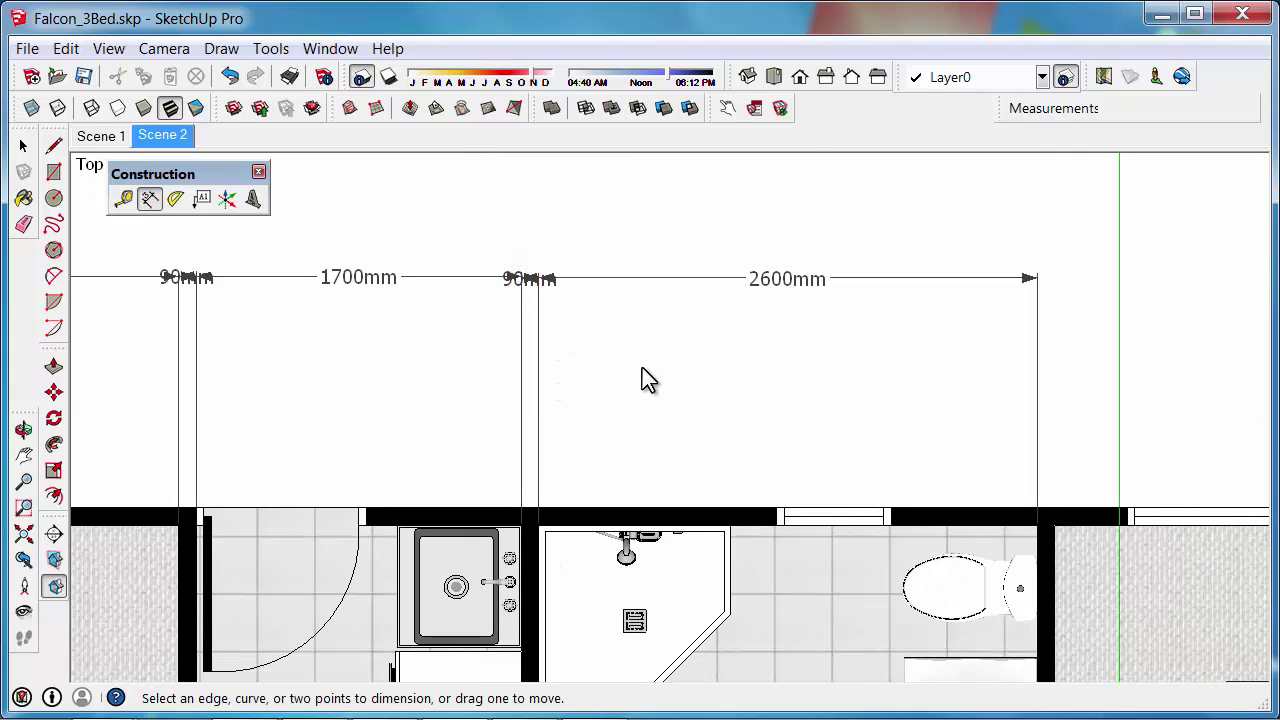
Add another 90mm wall and the 6460mm living area dimension to the row
scroll(335, 330, down, 3)
scroll(862, 470, up, 4)
scroll(700, 450, up, 2)
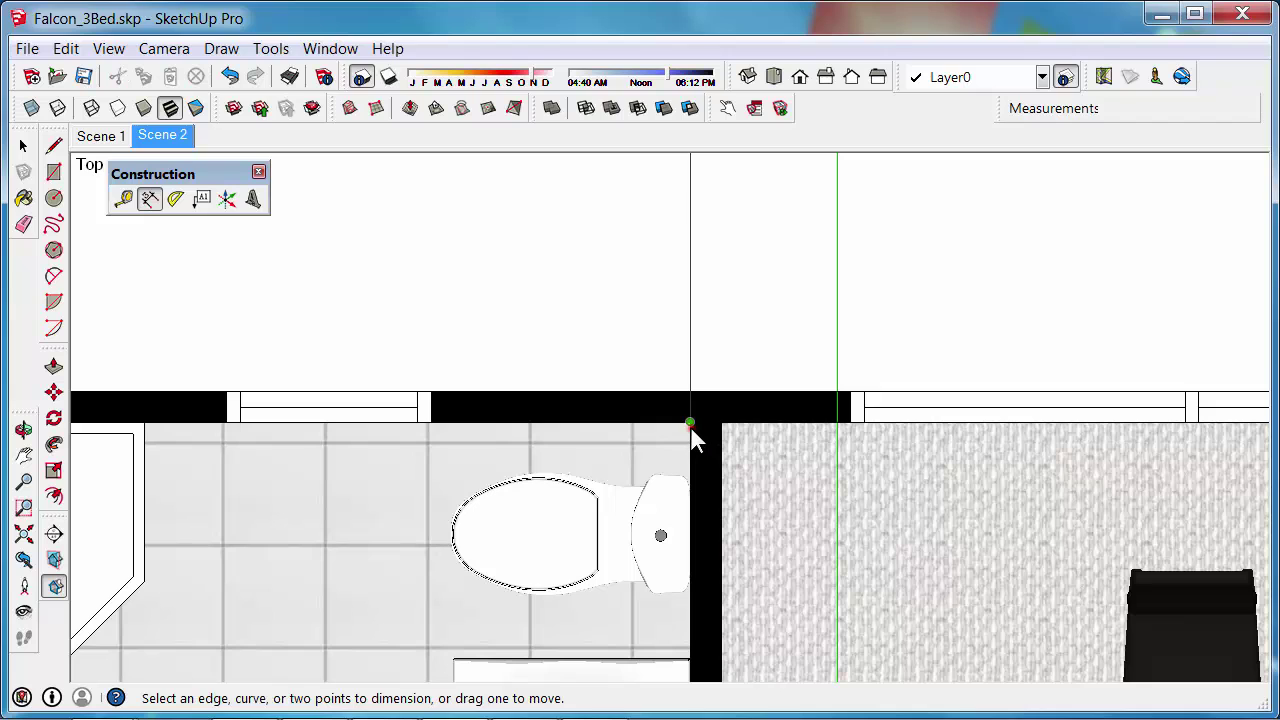
click(691, 424)
click(720, 424)
scroll(765, 510, down, 3)
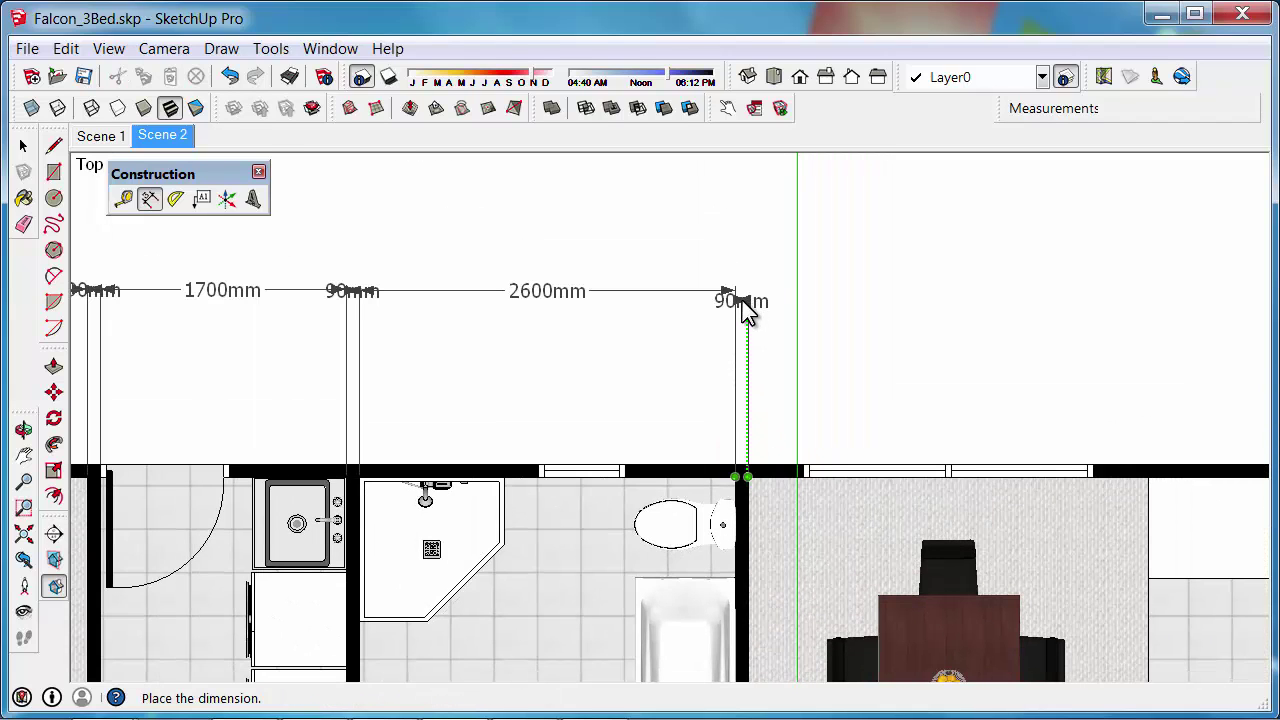
click(740, 300)
scroll(780, 440, down, 3)
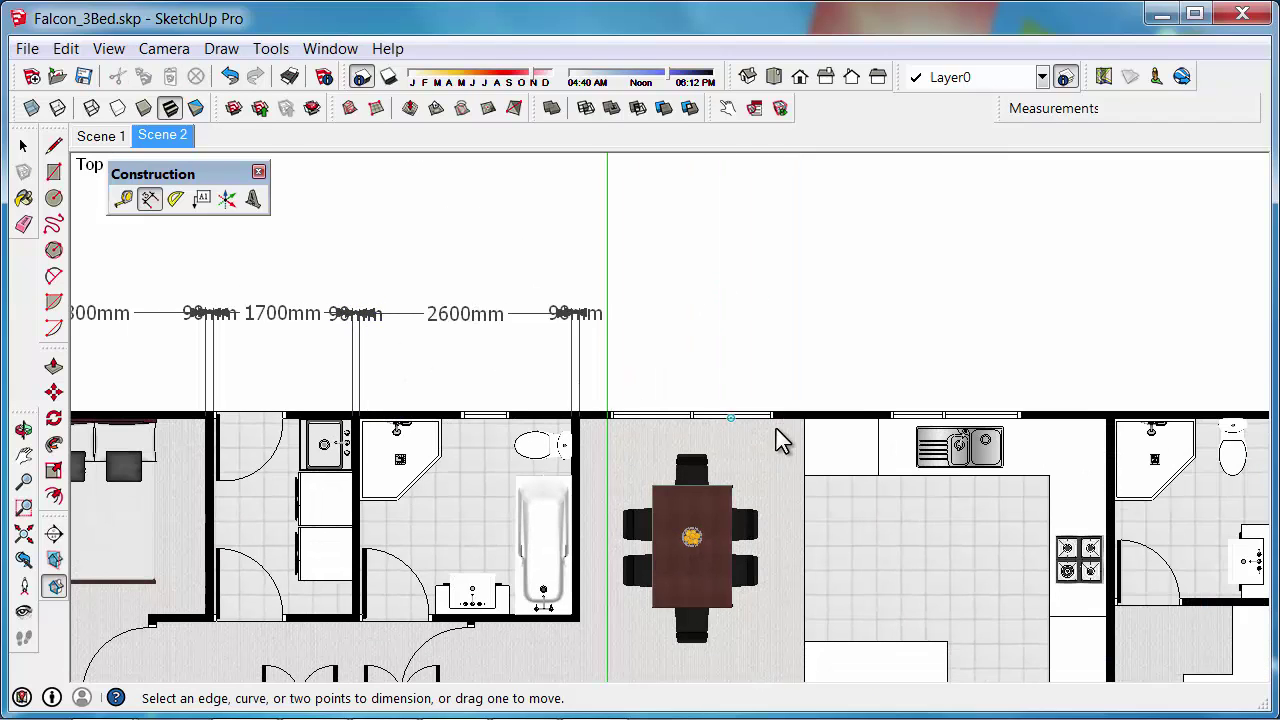
scroll(545, 432, up, 3)
click(597, 422)
scroll(597, 422, down, 4)
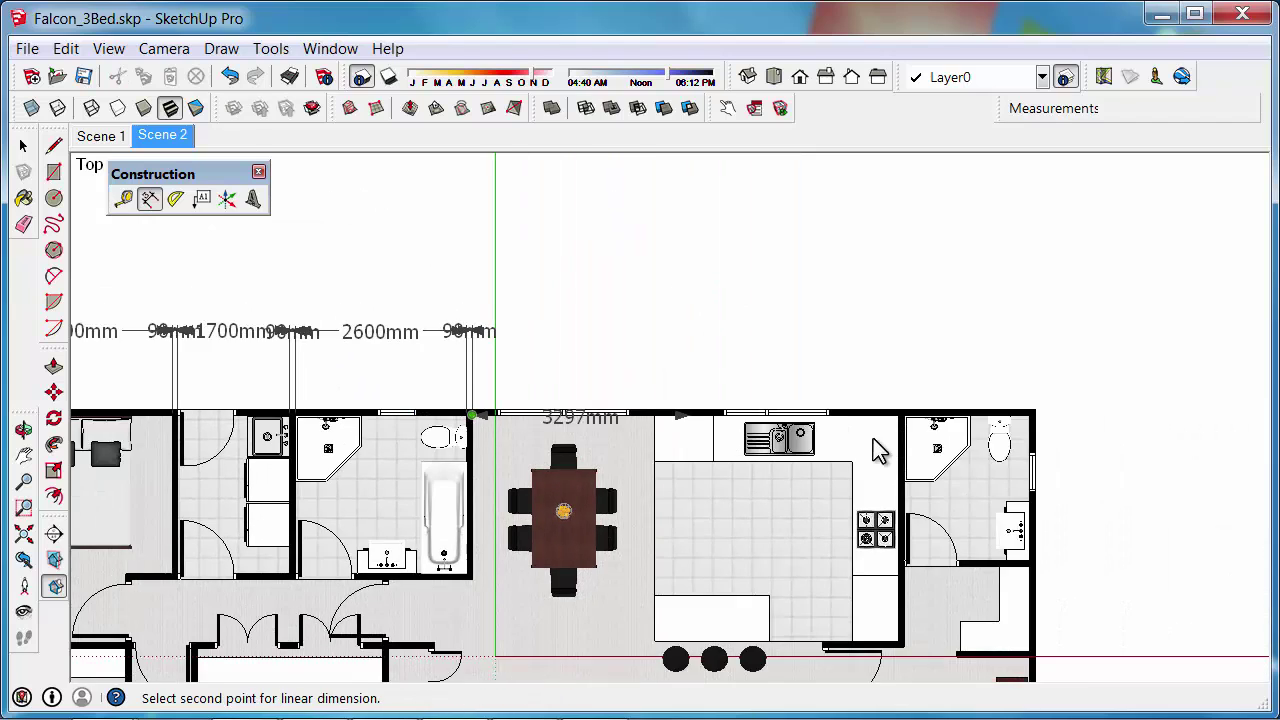
scroll(894, 429, up, 5)
click(901, 410)
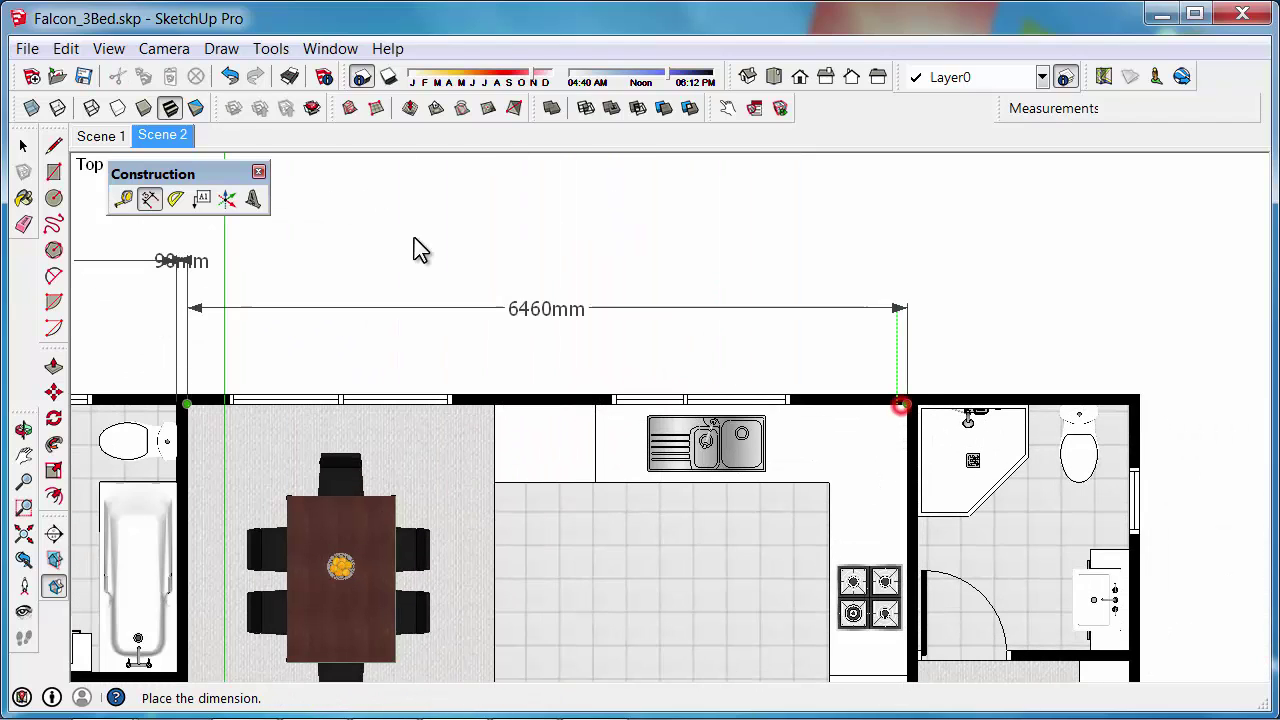
click(209, 257)
Add a 90mm wall, the 1900mm bathroom, and the 90mm end wall to the row
scroll(900, 408, up, 2)
scroll(900, 408, up, 2)
click(925, 421)
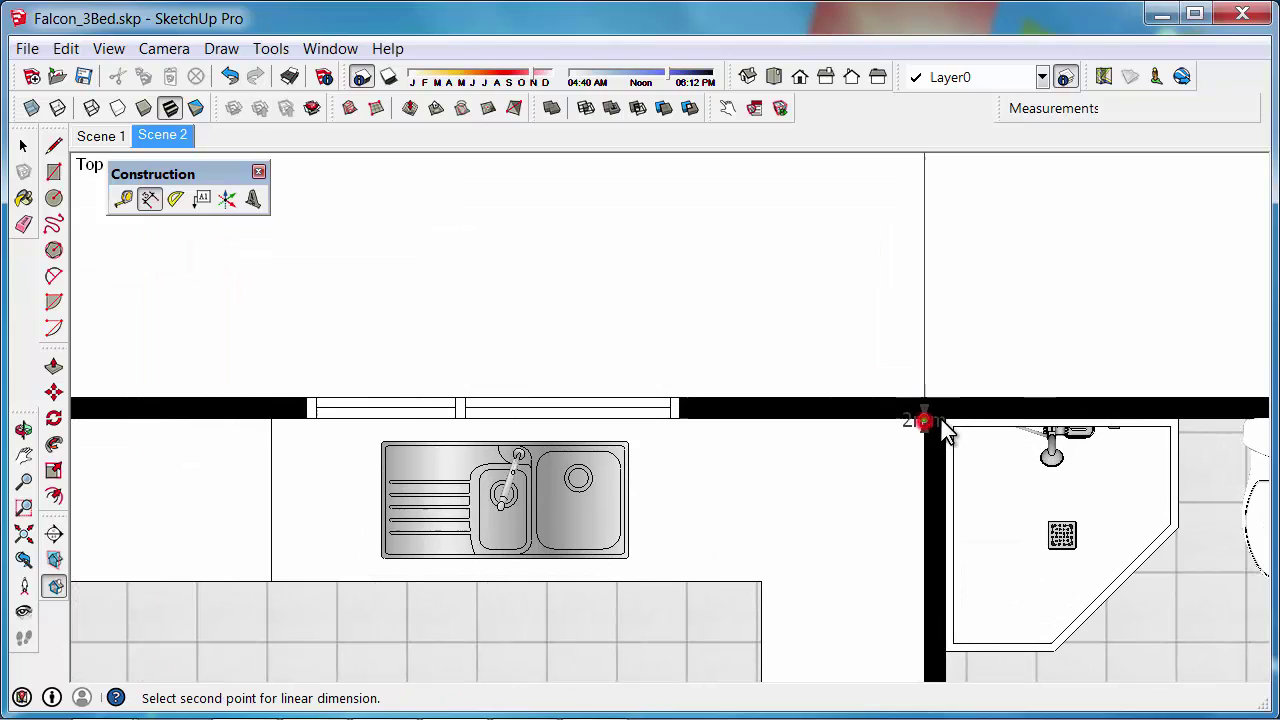
click(945, 421)
scroll(930, 425, down, 2)
click(920, 232)
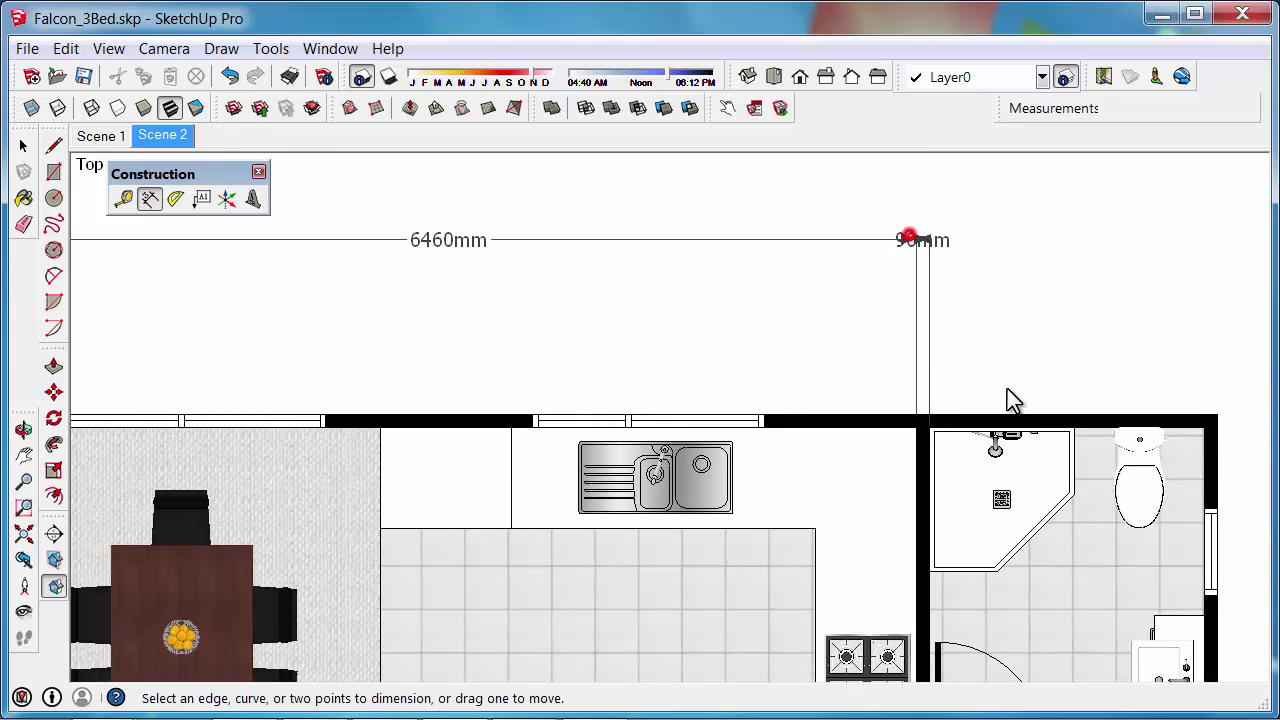
scroll(930, 430, up, 2)
click(937, 437)
scroll(937, 437, down, 2)
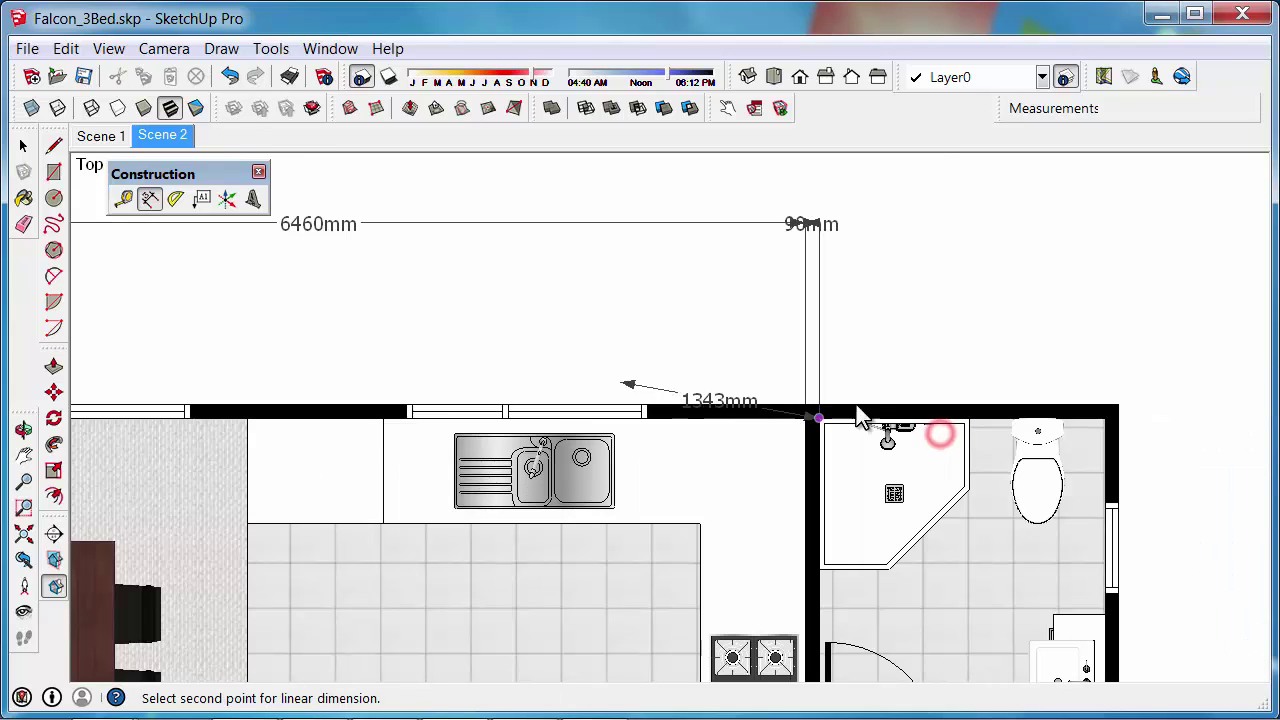
click(1105, 417)
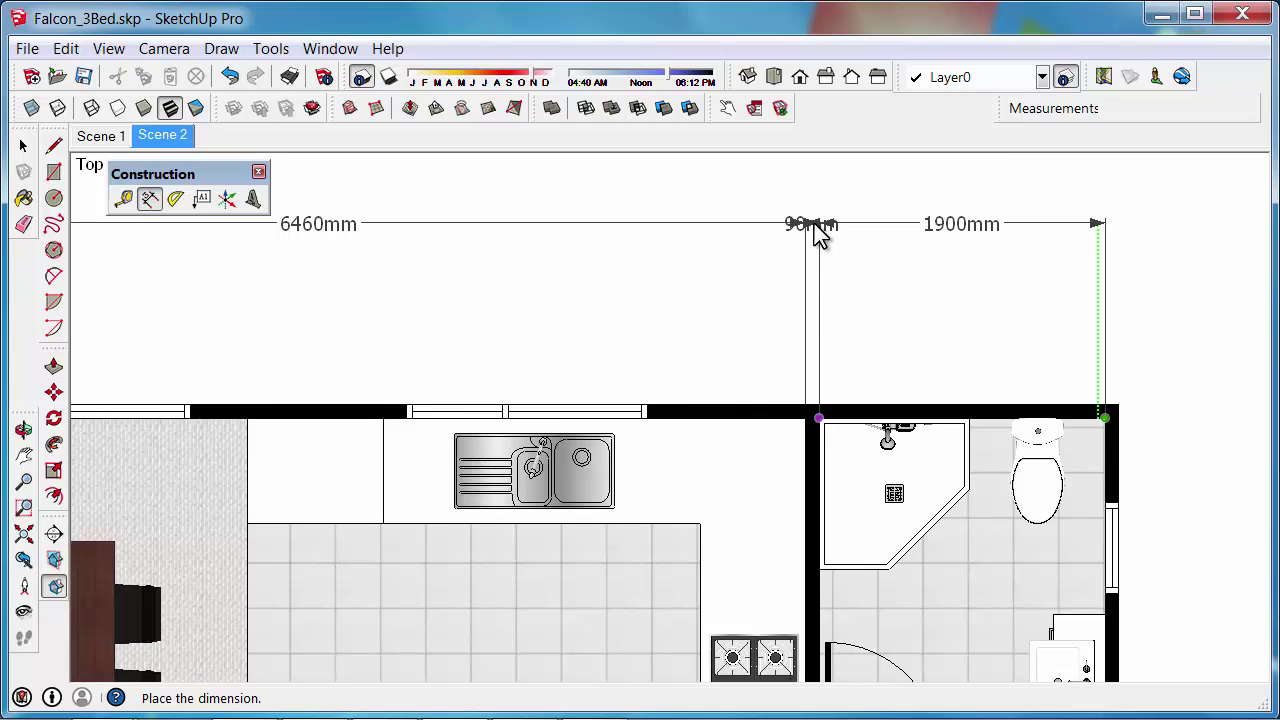
click(818, 232)
click(1105, 416)
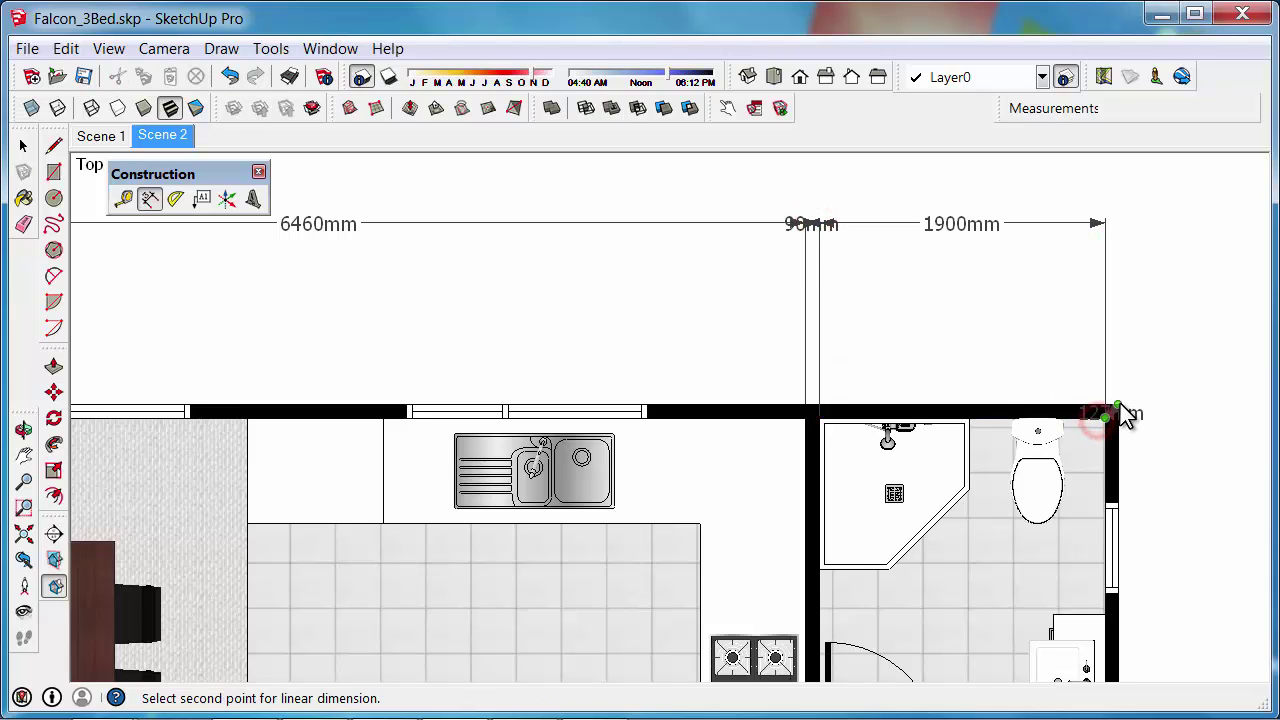
click(1120, 410)
click(1106, 232)
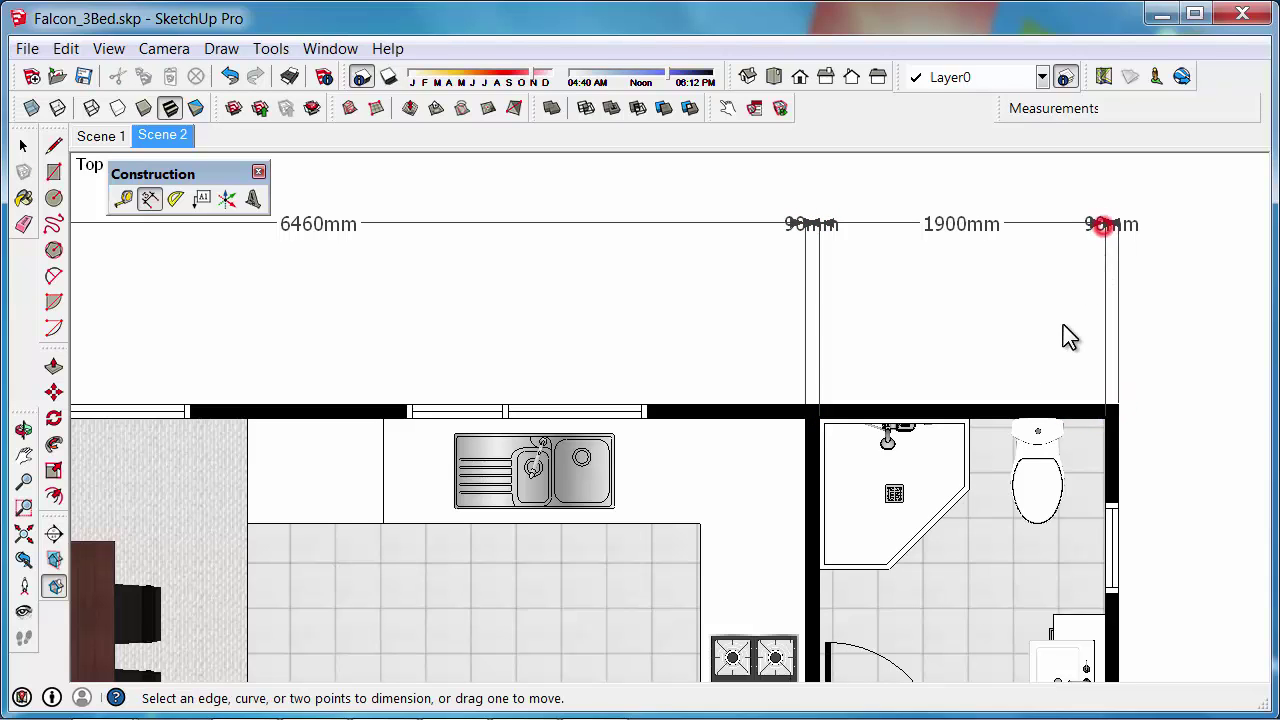
Place the overall 16000mm dimension above the room dimensions
click(1120, 408)
scroll(1140, 405, down, 5)
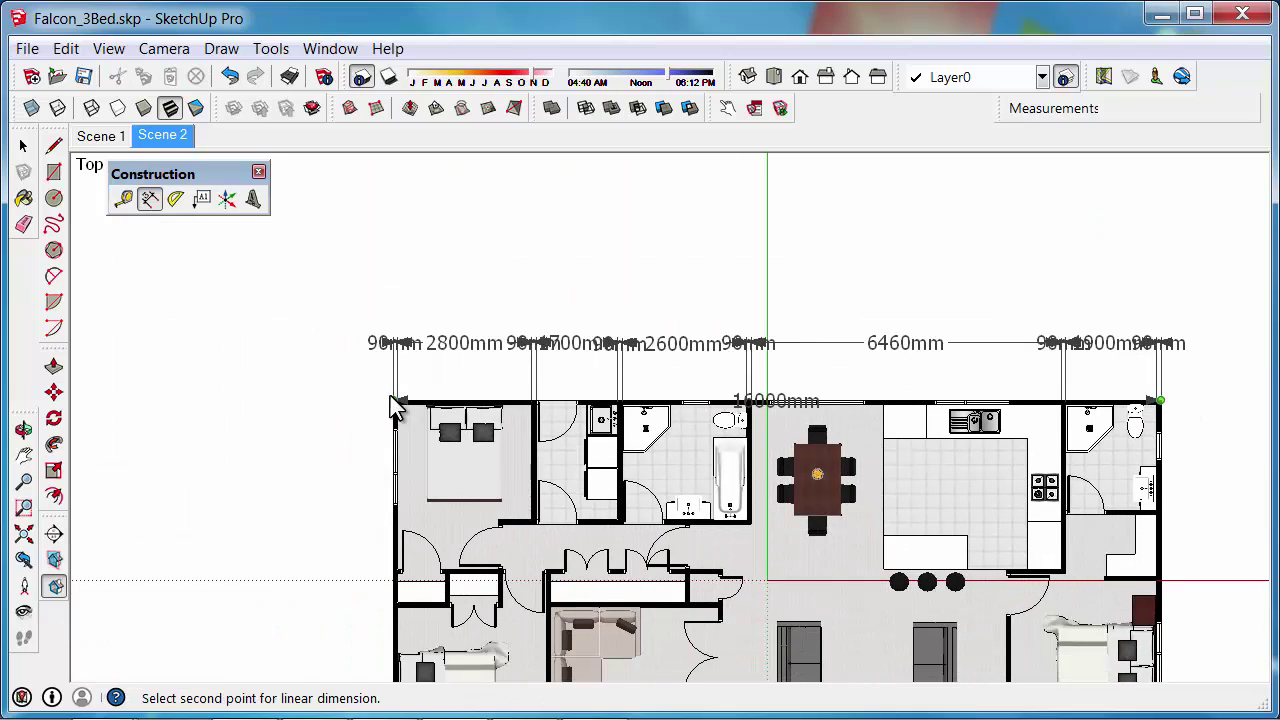
click(393, 400)
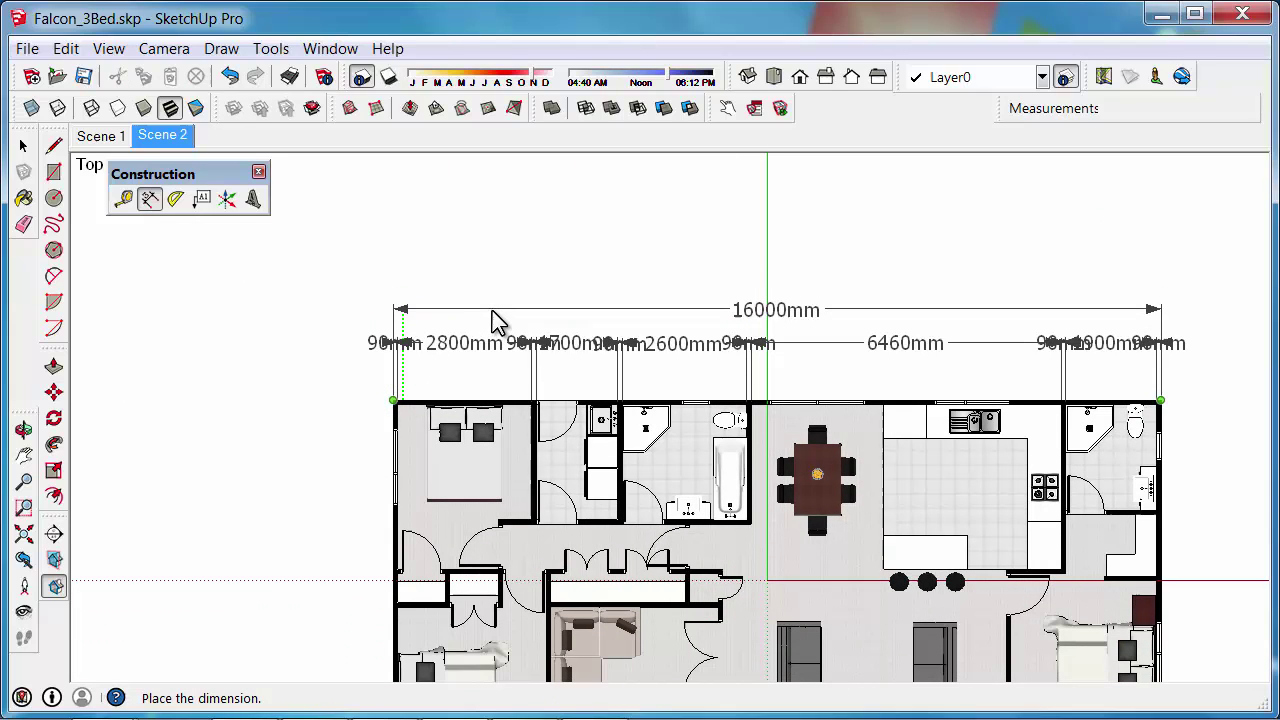
click(492, 316)
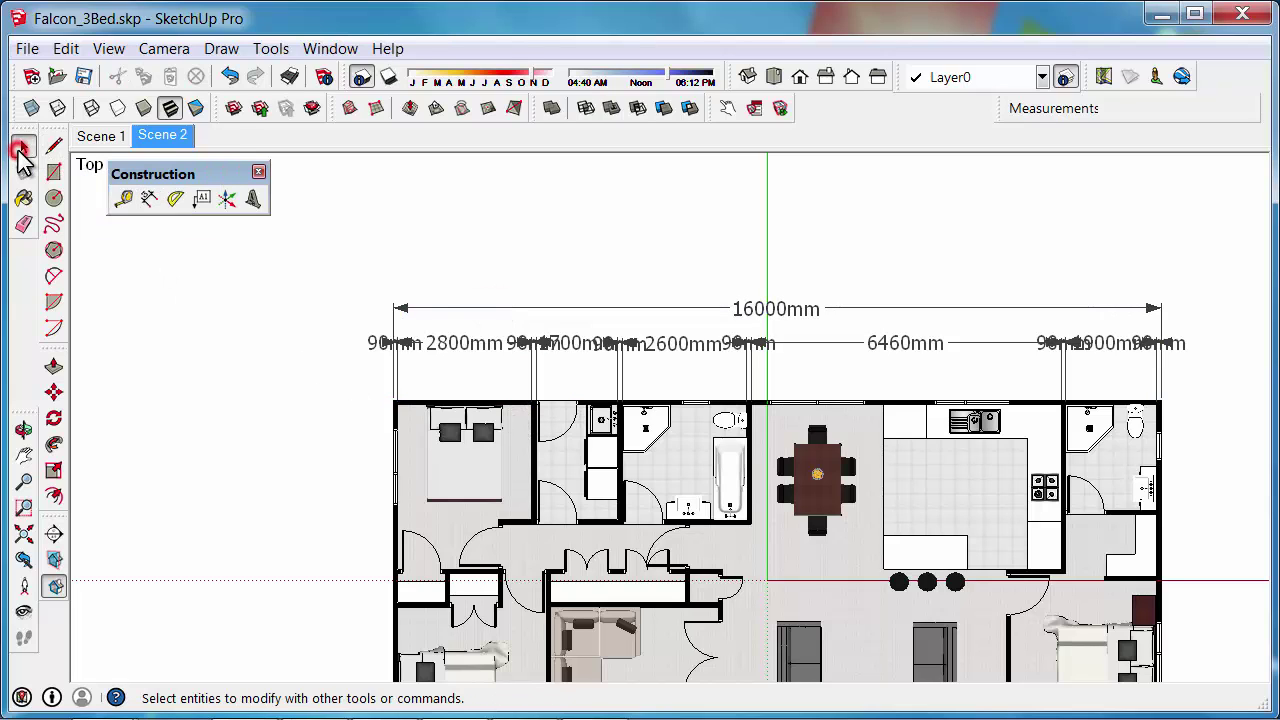
click(24, 147)
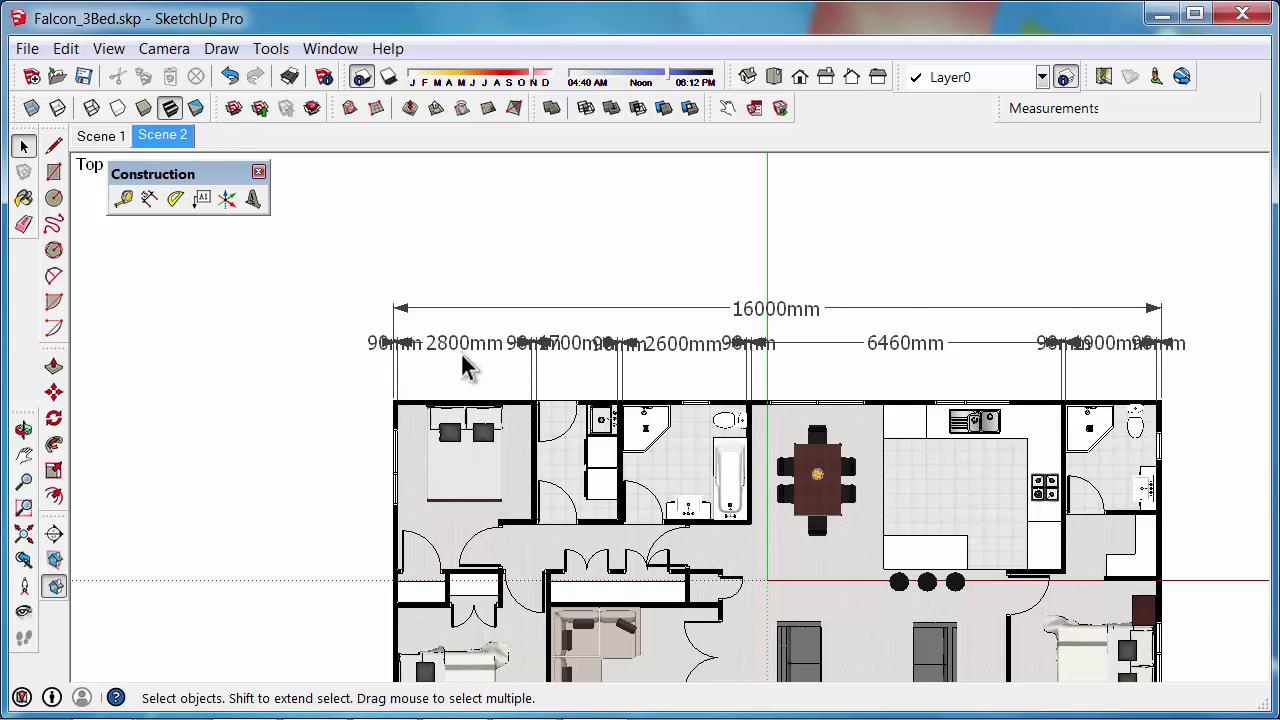
scroll(465, 363, down, 5)
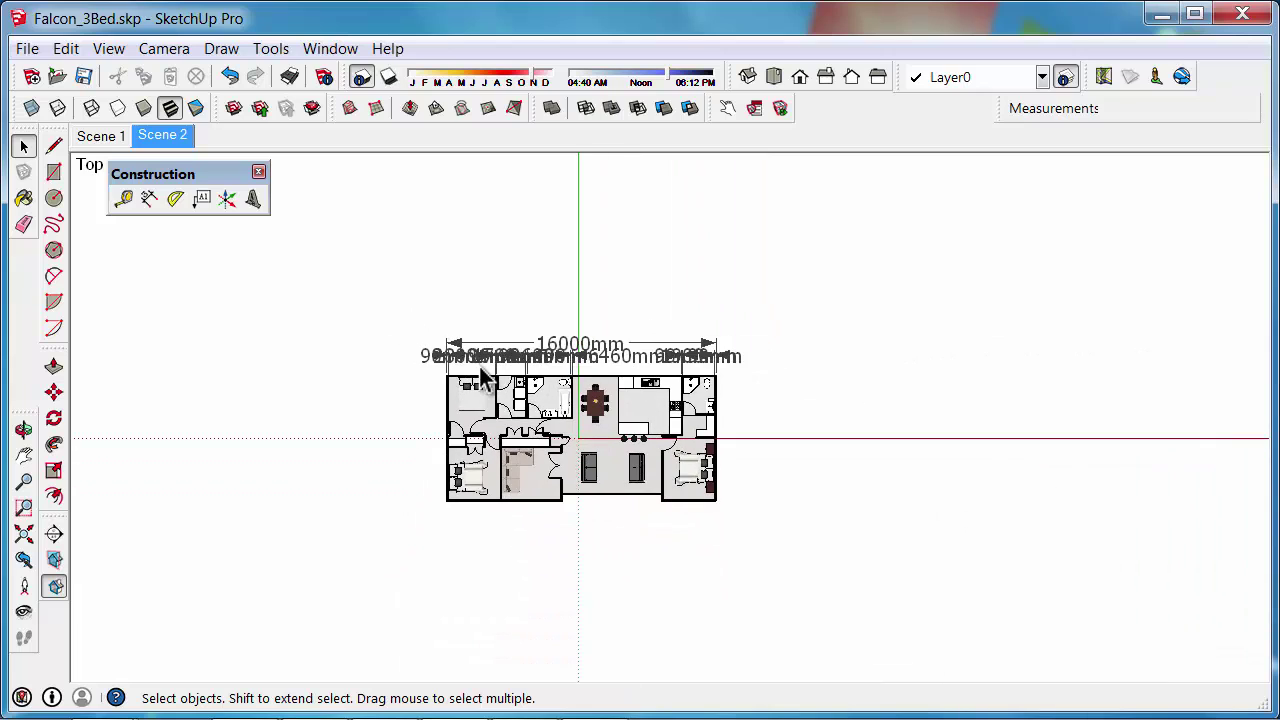
scroll(480, 371, up, 3)
scroll(461, 368, up, 8)
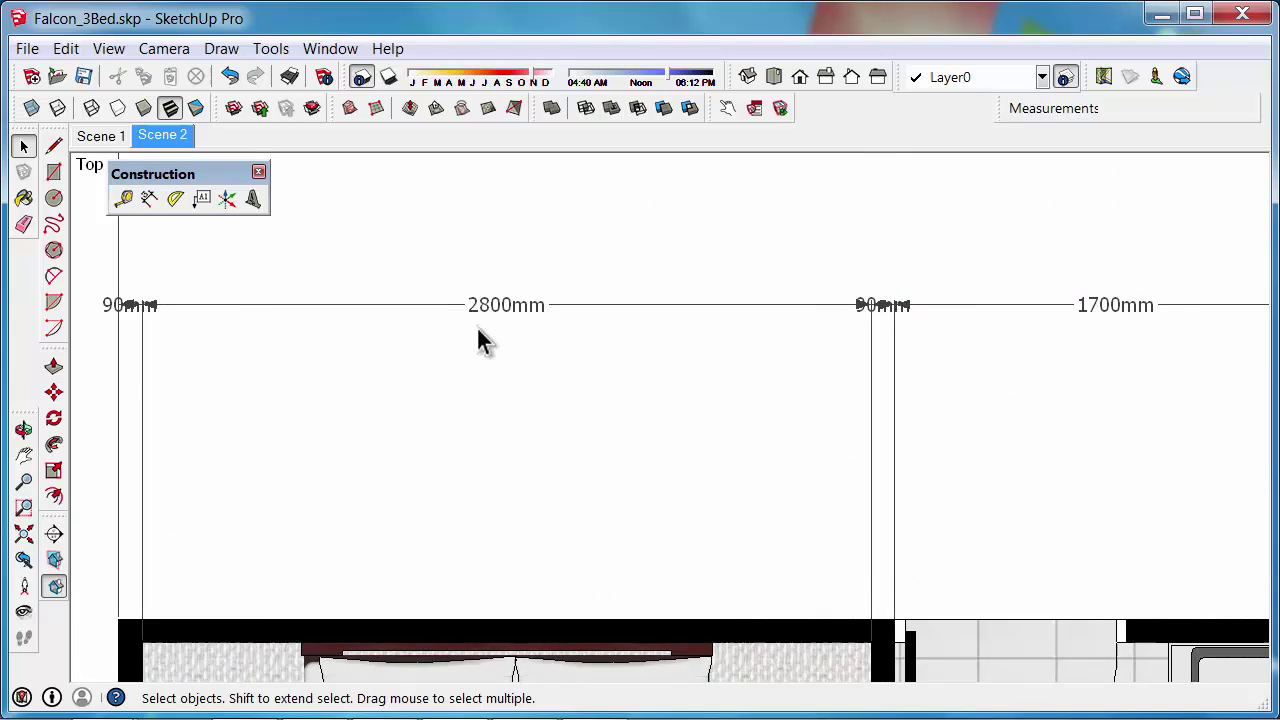
scroll(478, 338, down, 7)
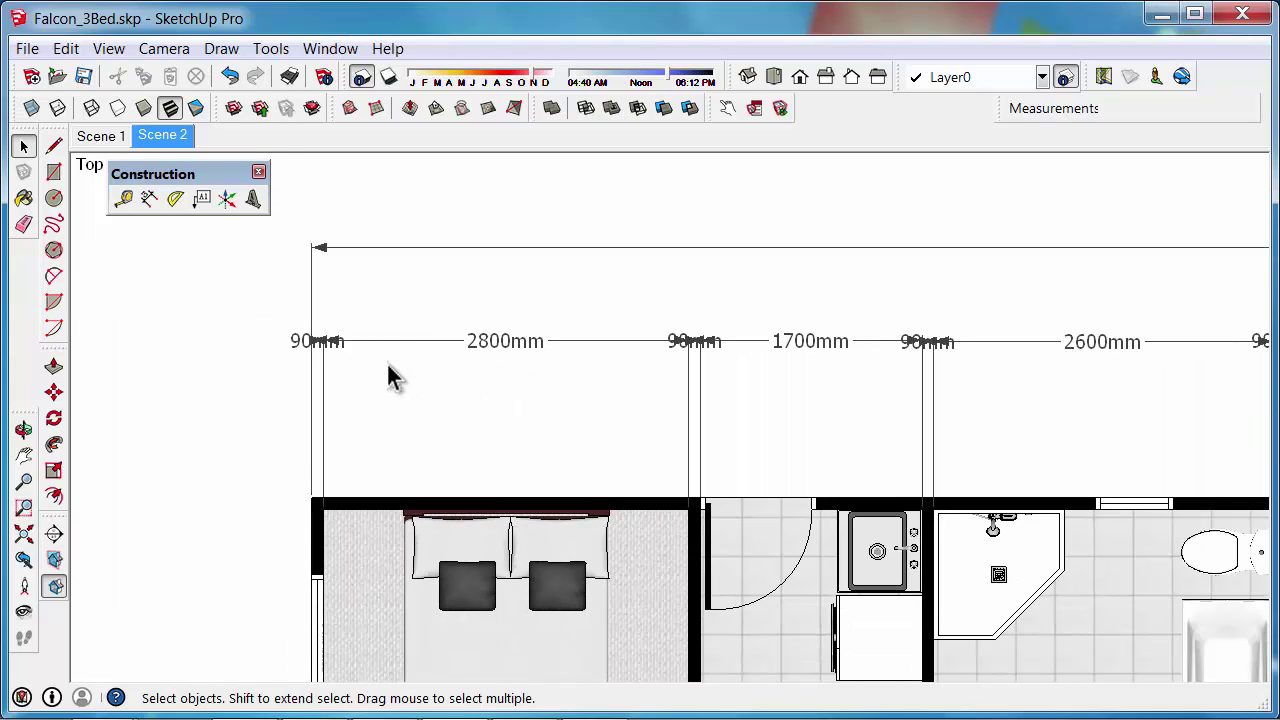
scroll(365, 378, up, 3)
scroll(209, 371, down, 4)
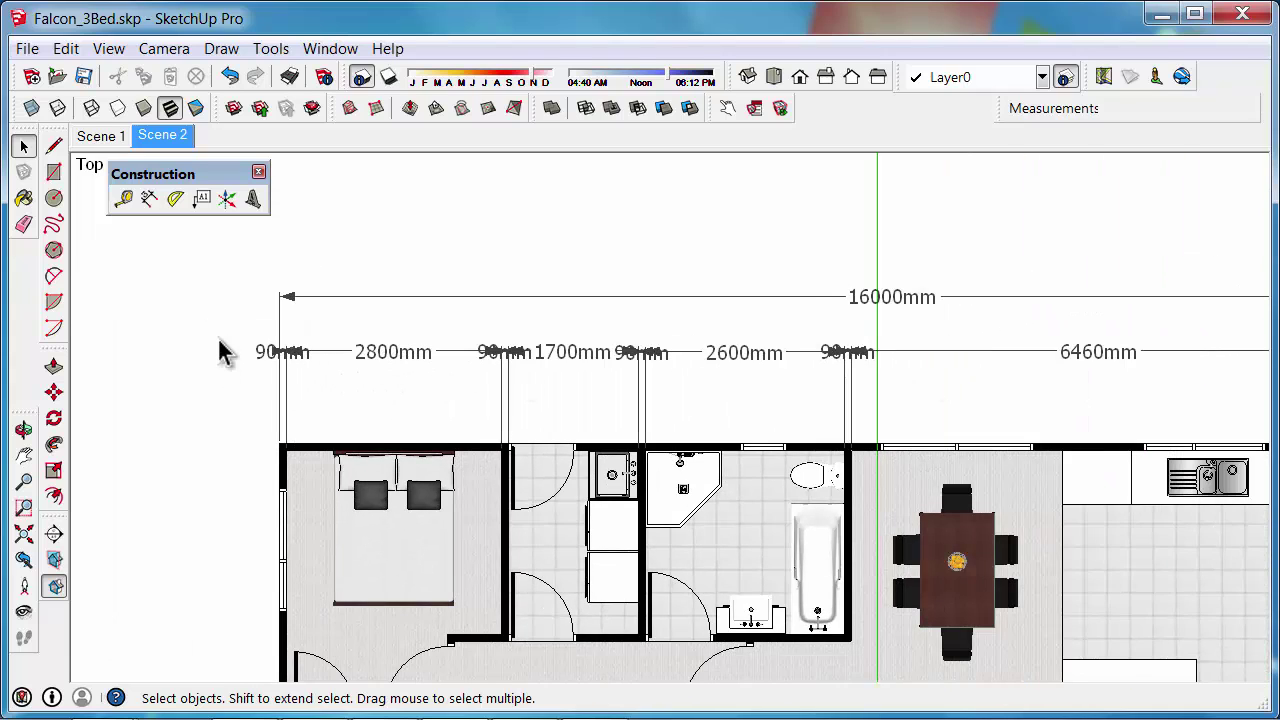
scroll(232, 356, down, 3)
scroll(848, 351, up, 1)
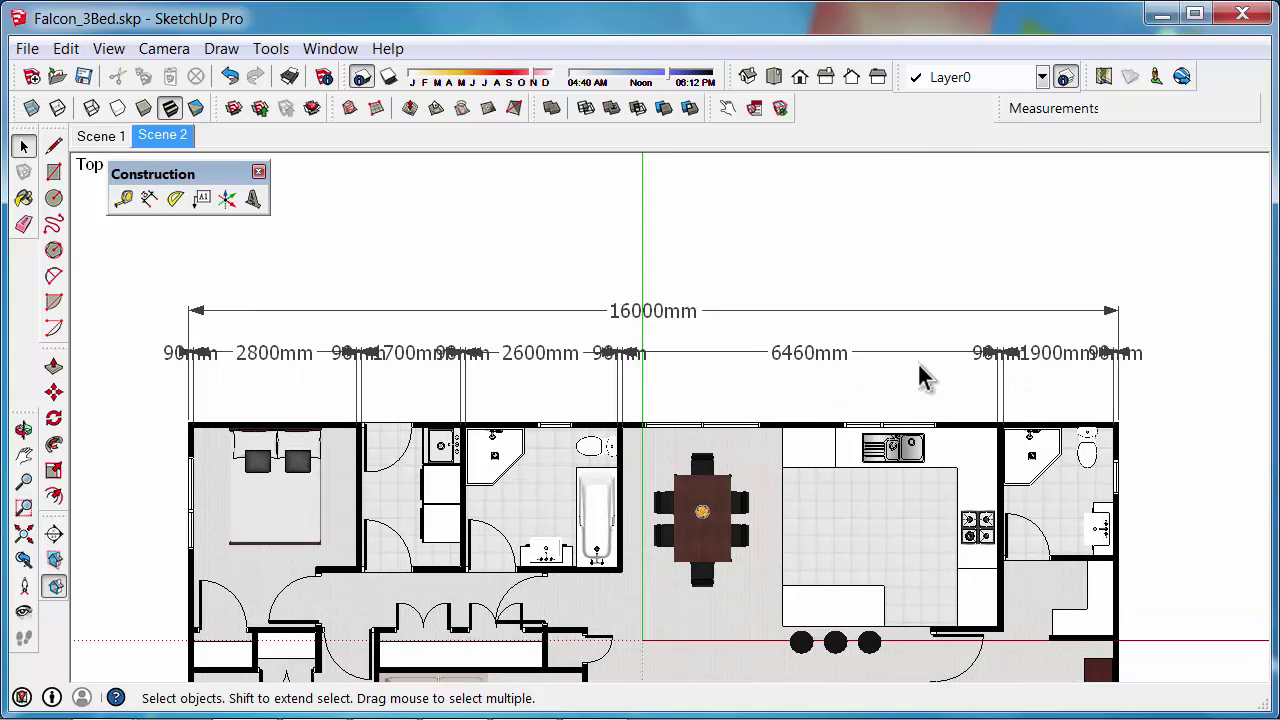
scroll(1010, 375, up, 5)
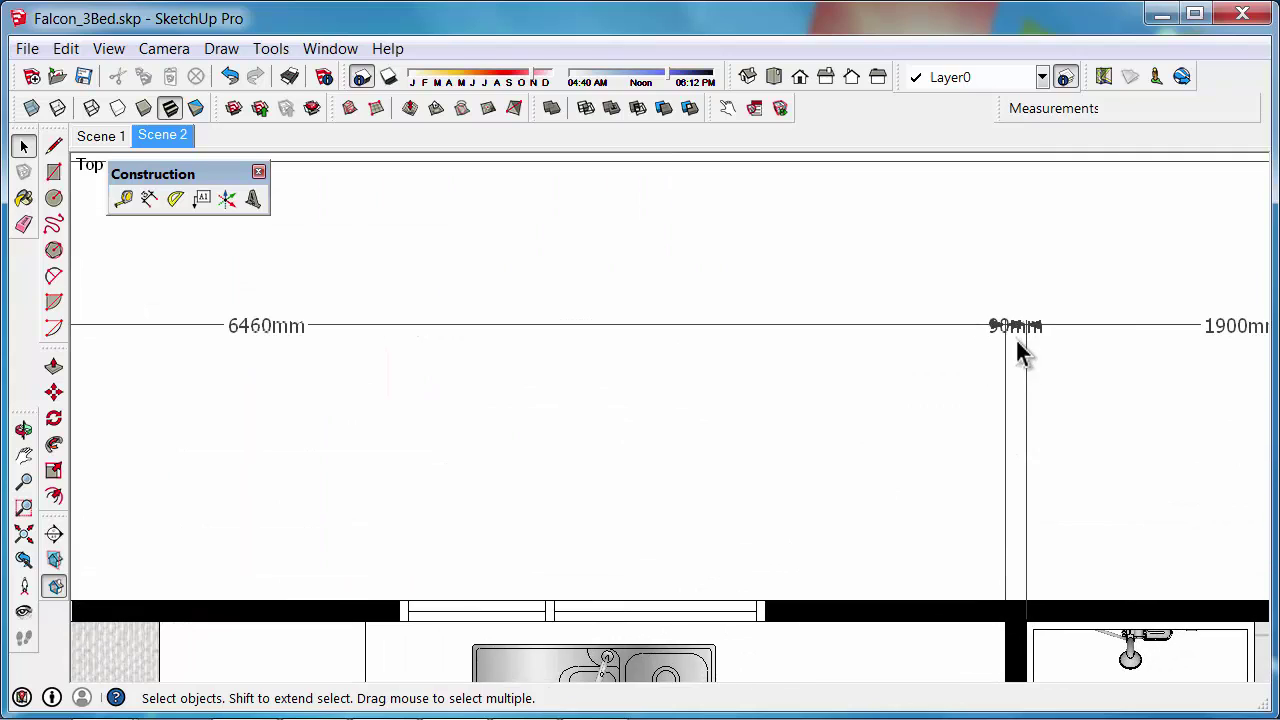
scroll(1060, 398, down, 1)
scroll(1055, 390, down, 4)
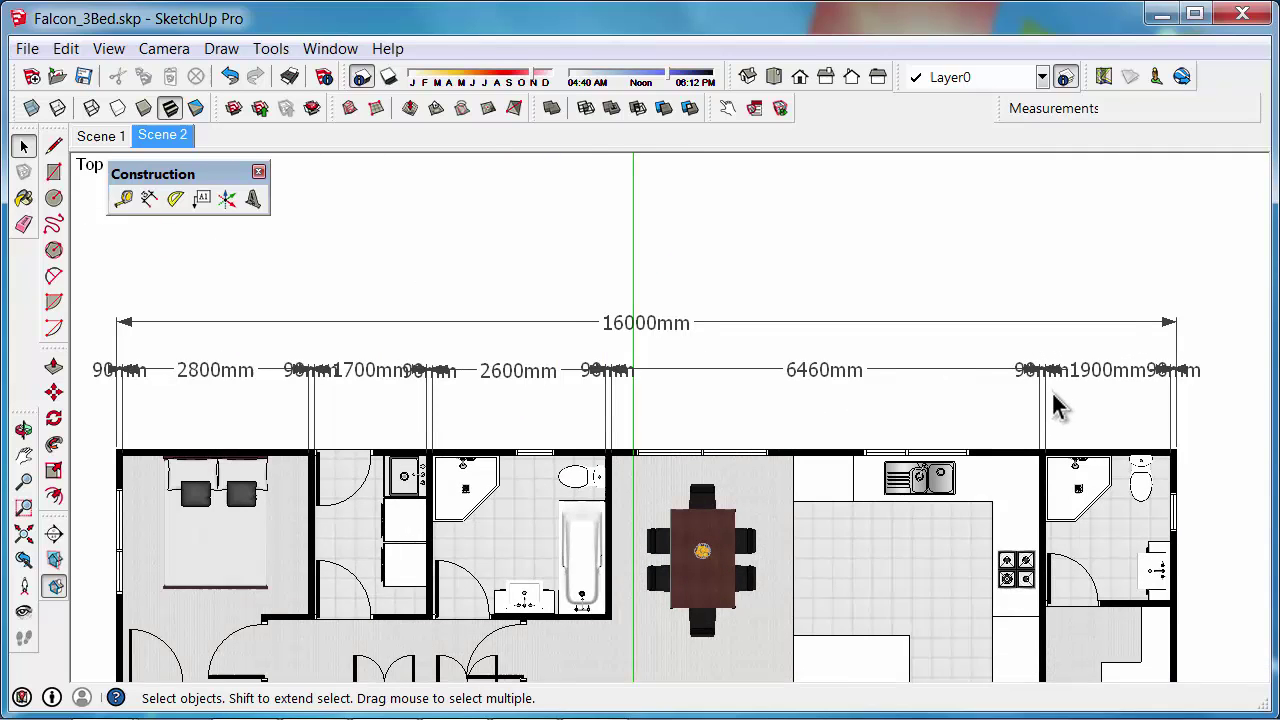
scroll(1025, 378, down, 1)
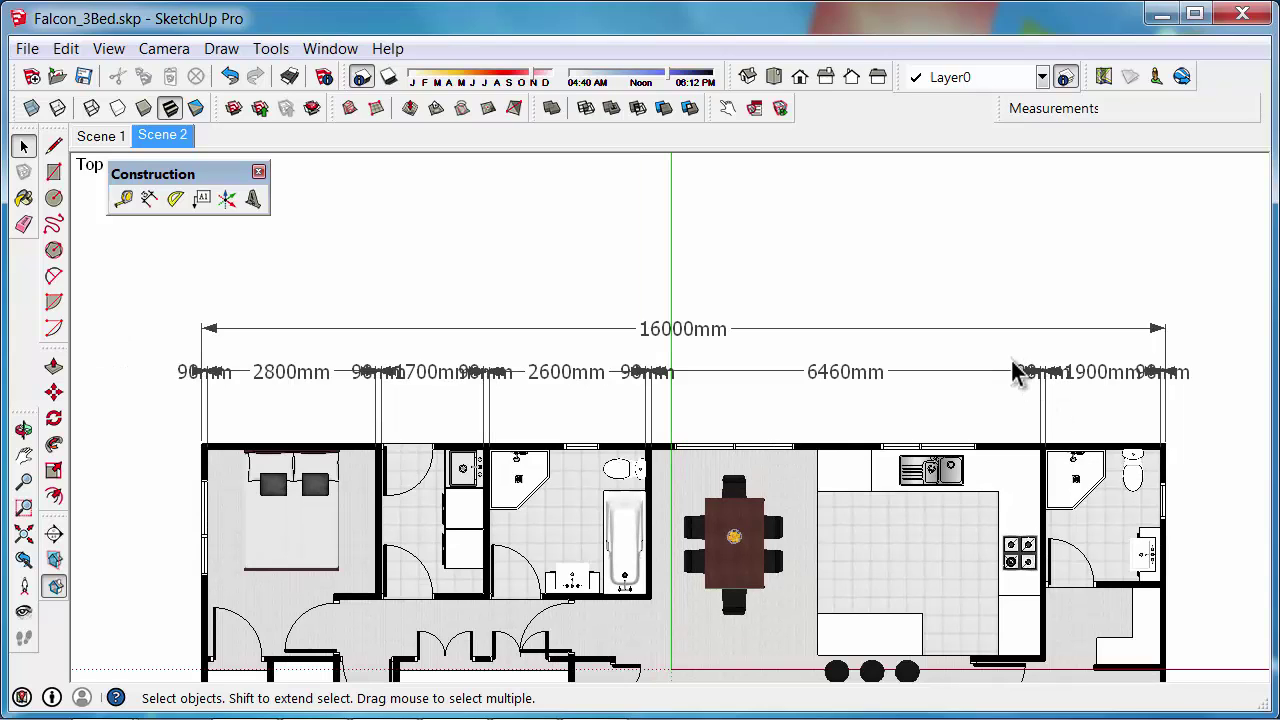
Check the Window menu, then undock the Standard toolbar to float over the drawing
click(331, 49)
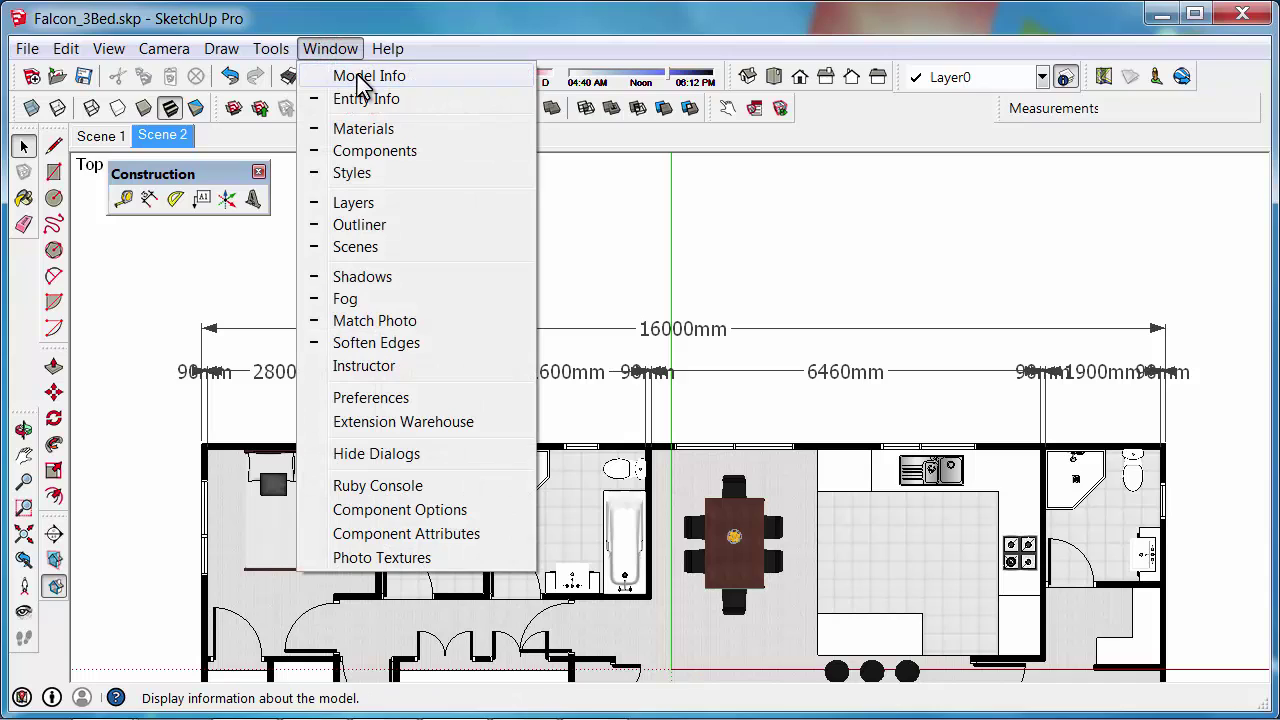
click(337, 49)
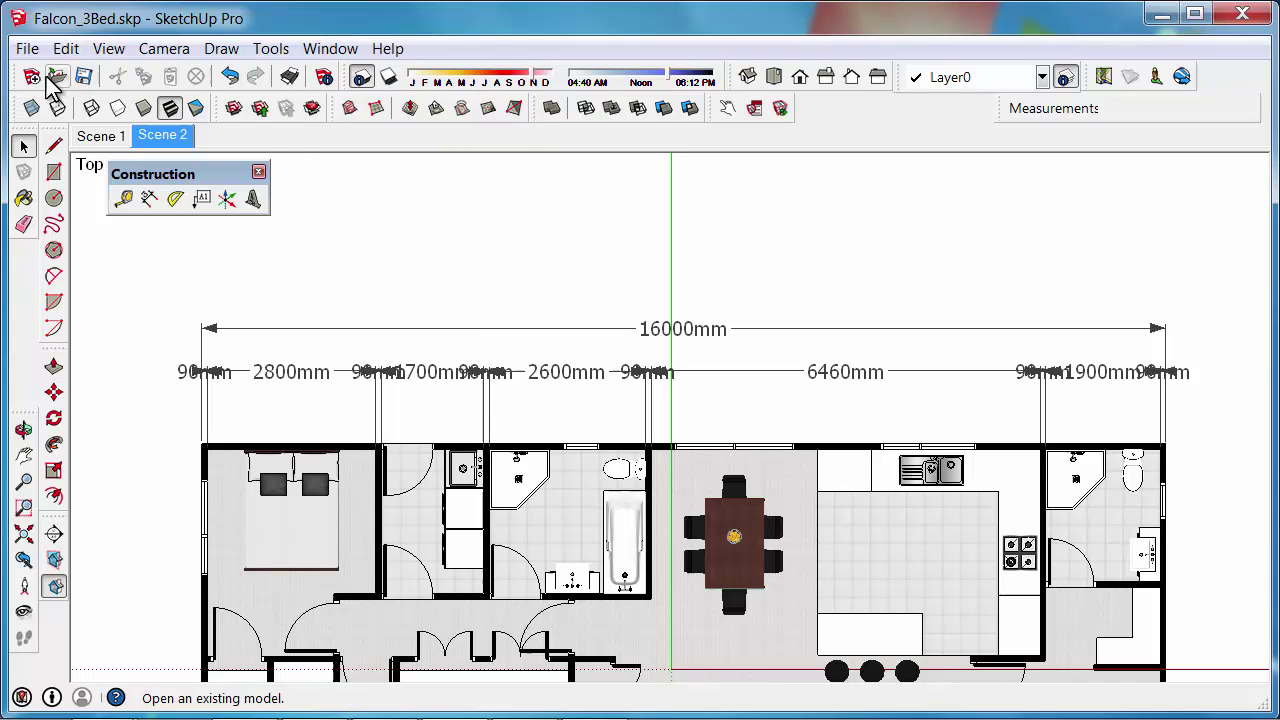
mouse_move(12, 76)
mouse_down()
mouse_move(126, 146)
mouse_move(389, 247)
mouse_up()
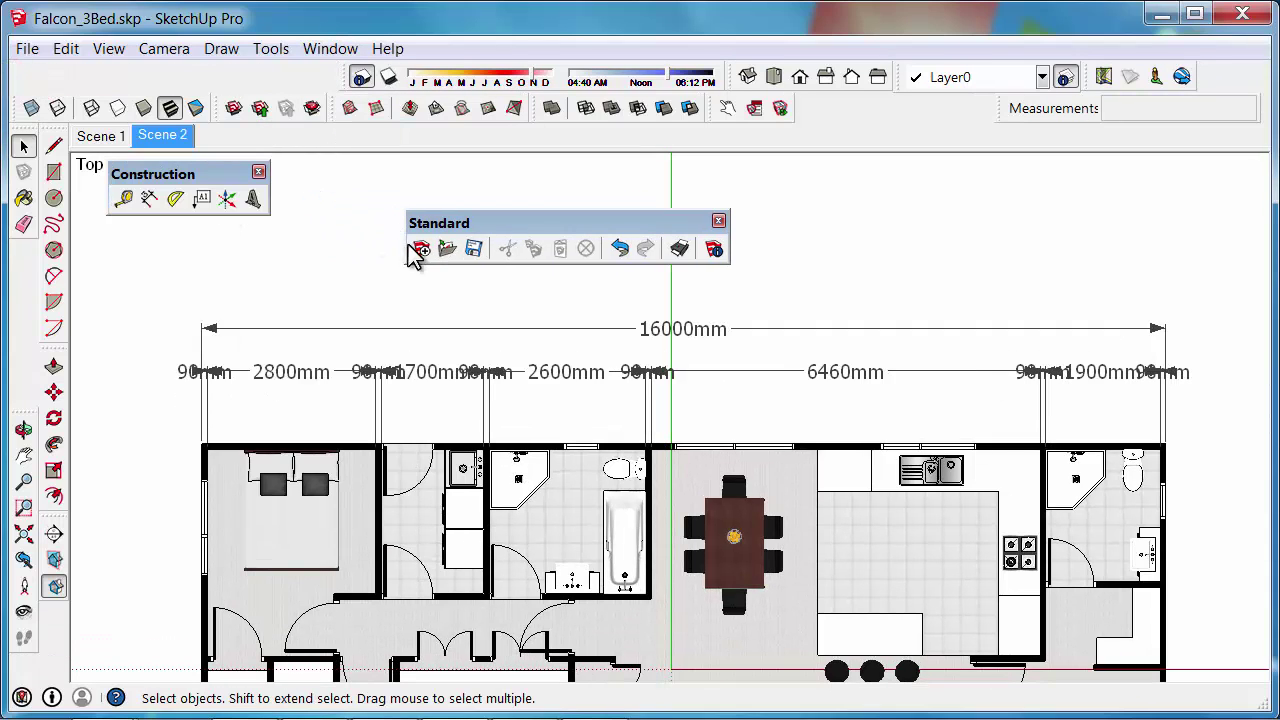
Open Model Info from the floating toolbar, nudge it aside, and show the Dimensions page
click(714, 250)
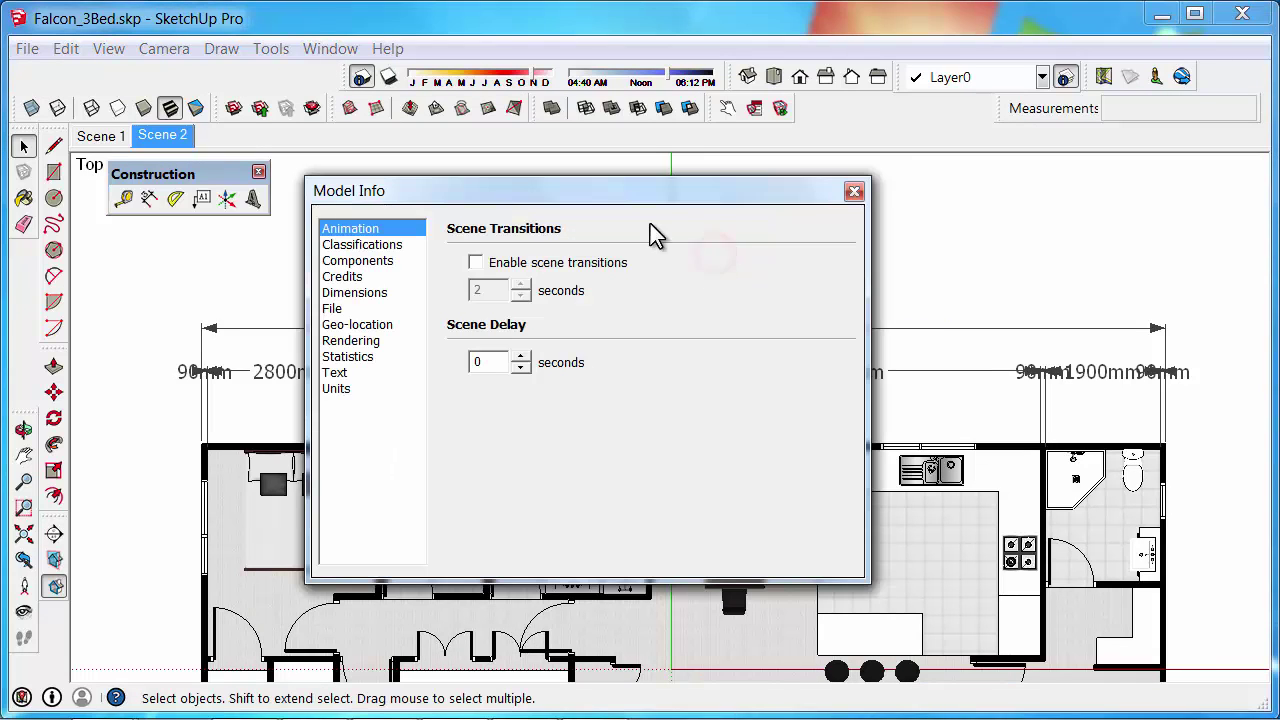
drag(640, 189, 669, 195)
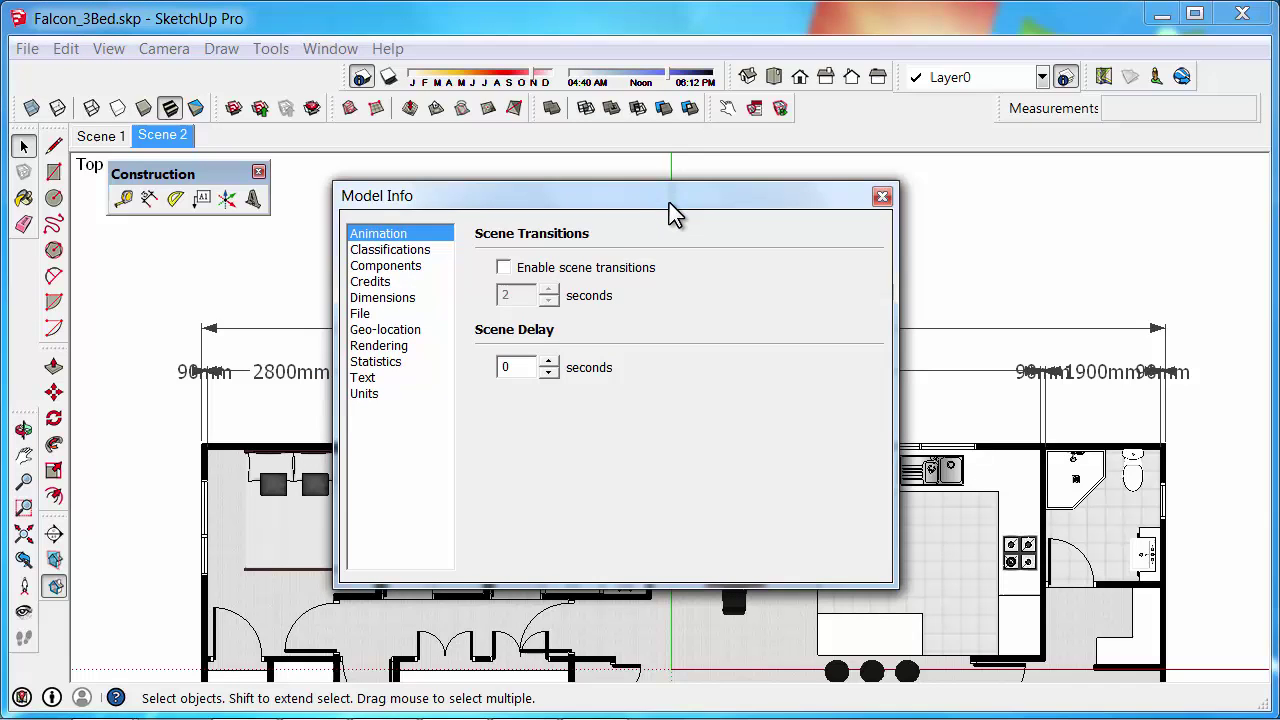
click(403, 298)
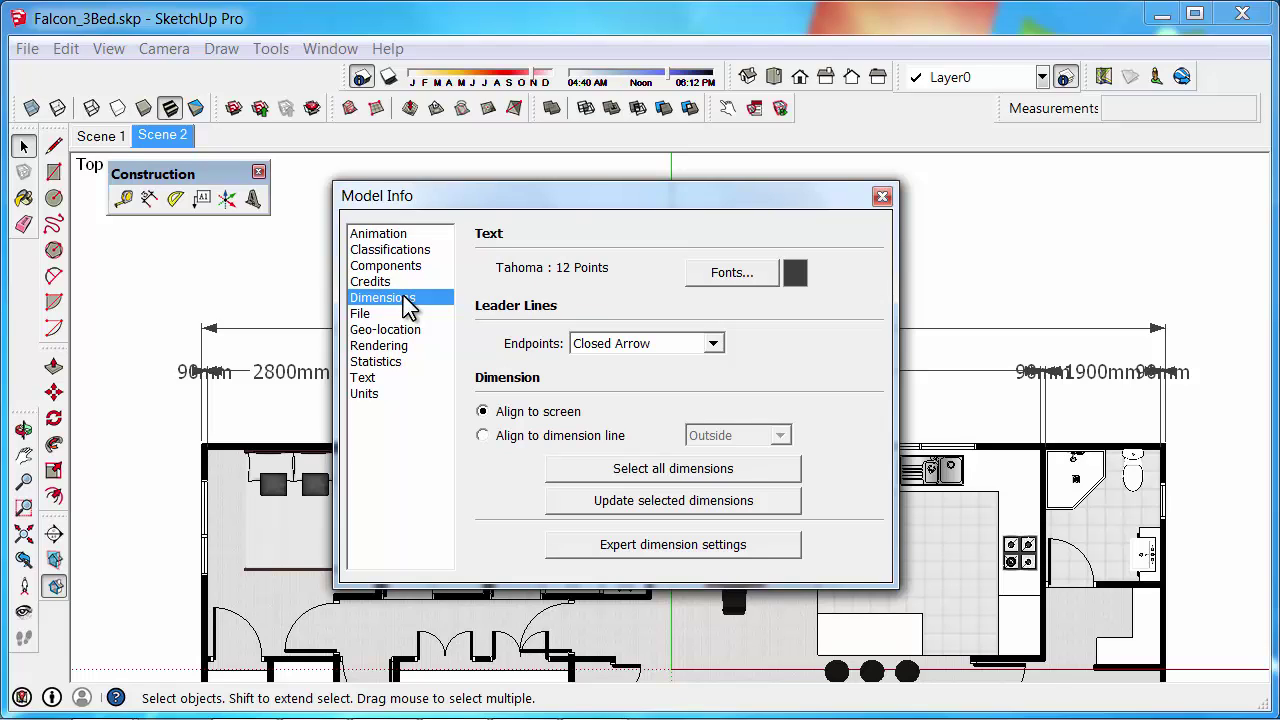
Set the dimension text font to ARchitxt at 8 points
click(733, 274)
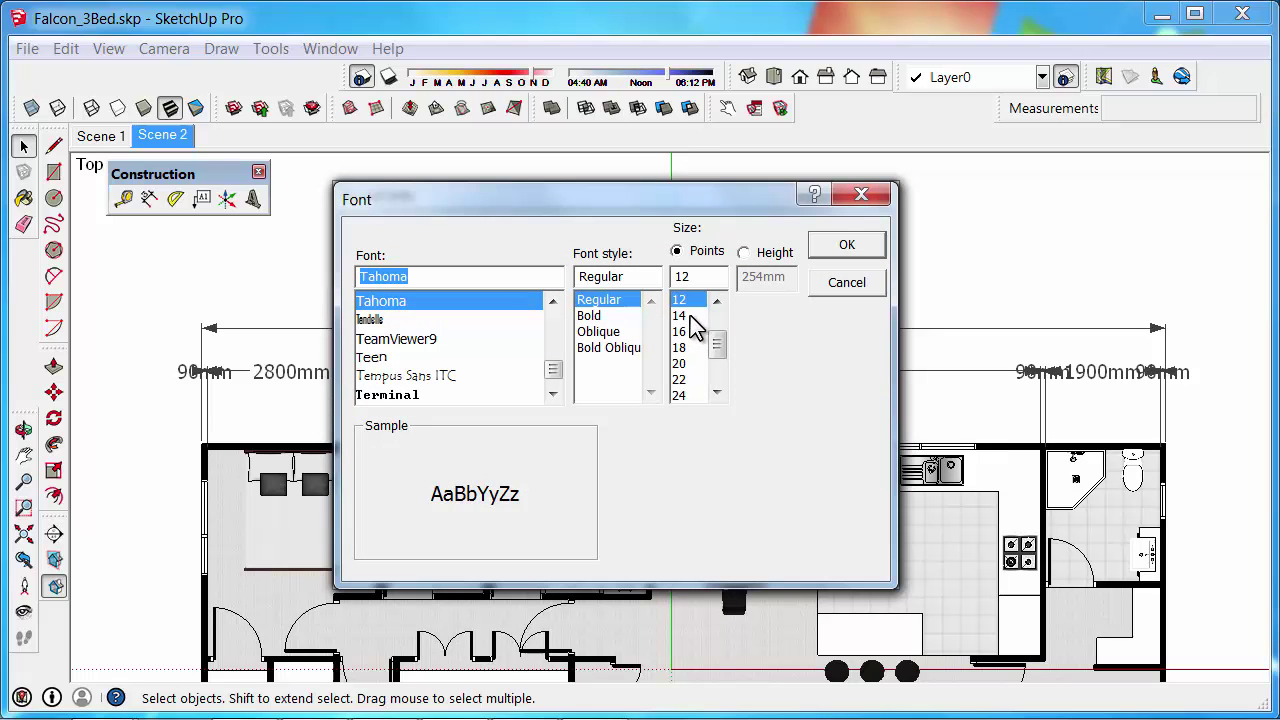
drag(719, 347, 721, 330)
click(691, 305)
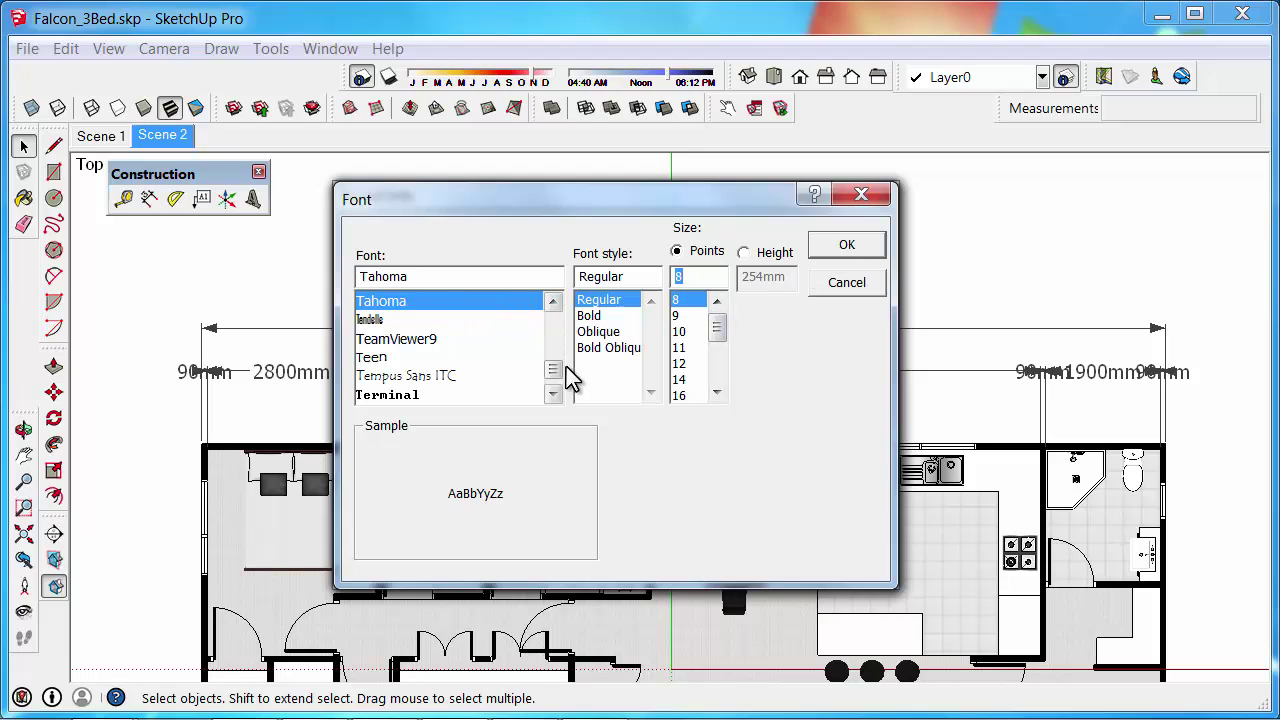
drag(553, 372, 560, 335)
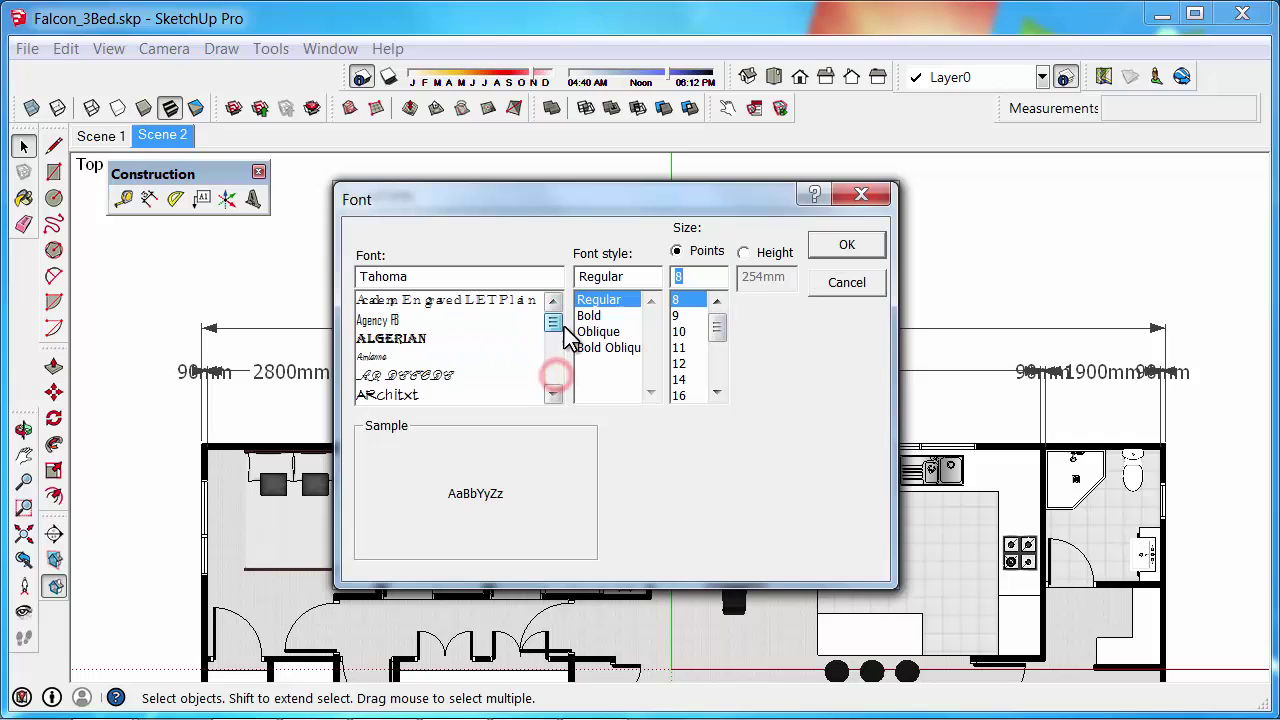
click(400, 395)
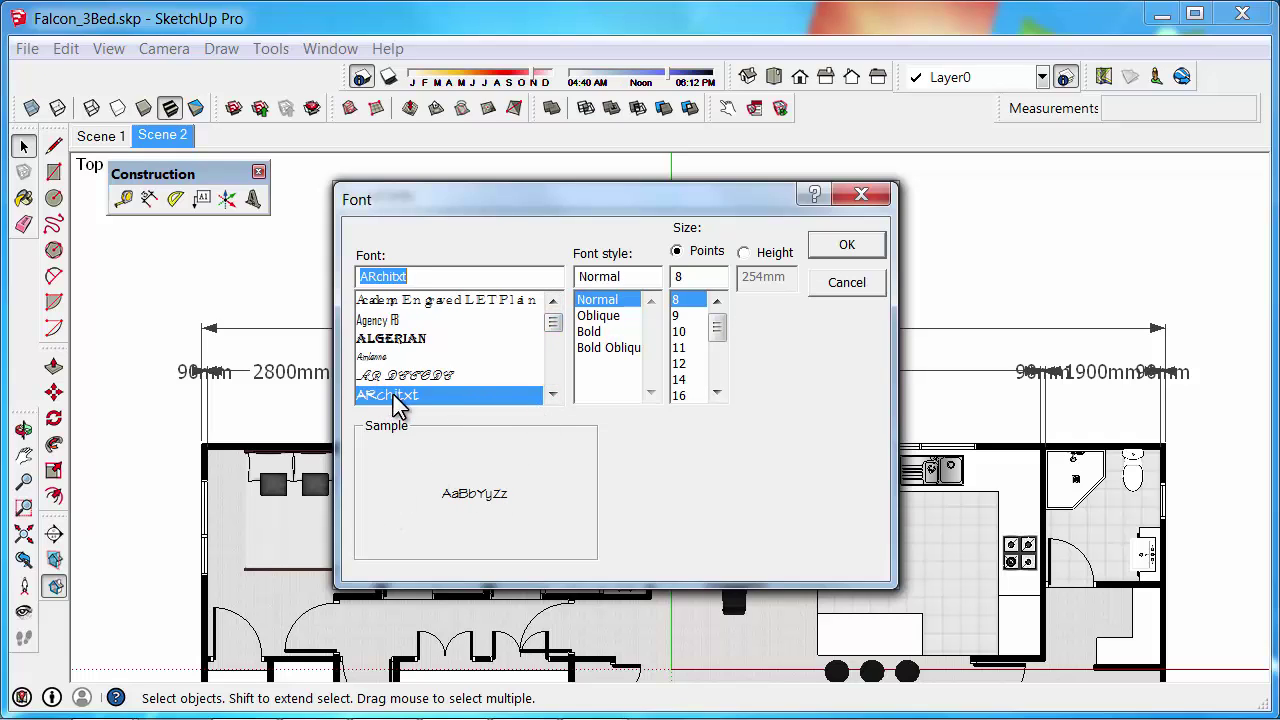
click(846, 247)
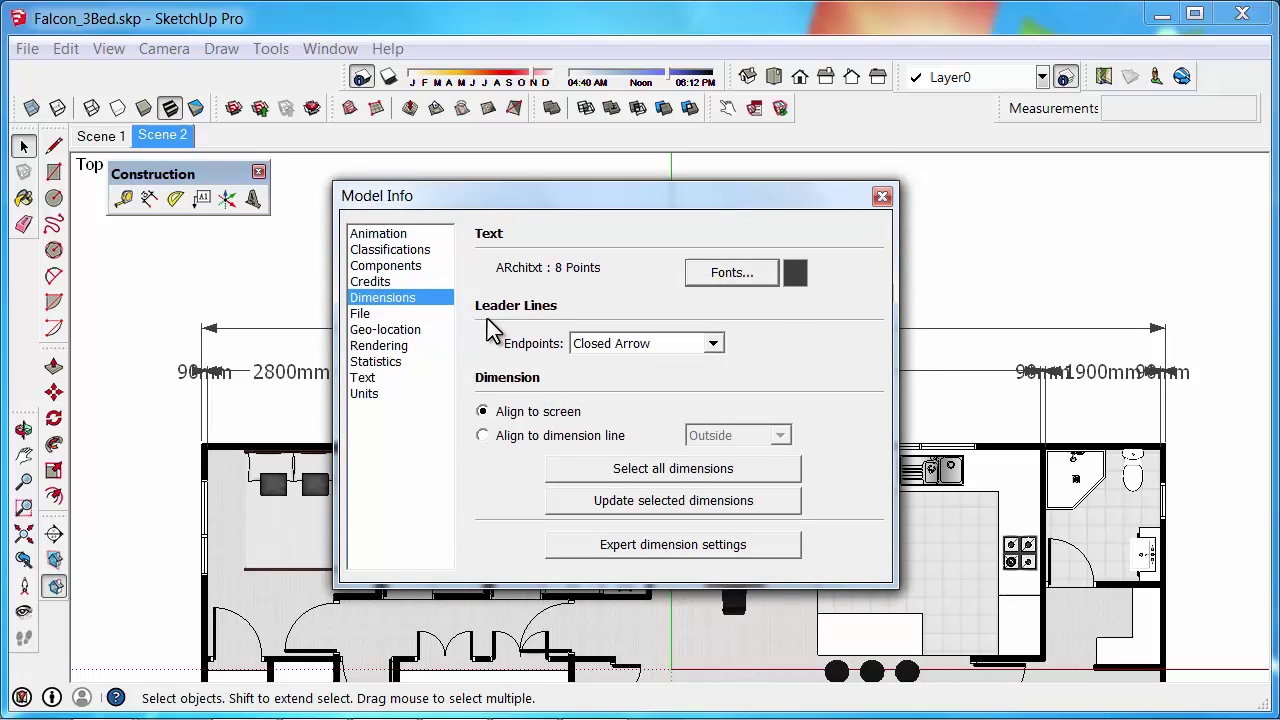
Use Slash endpoints and align the text above the dimension line
click(713, 343)
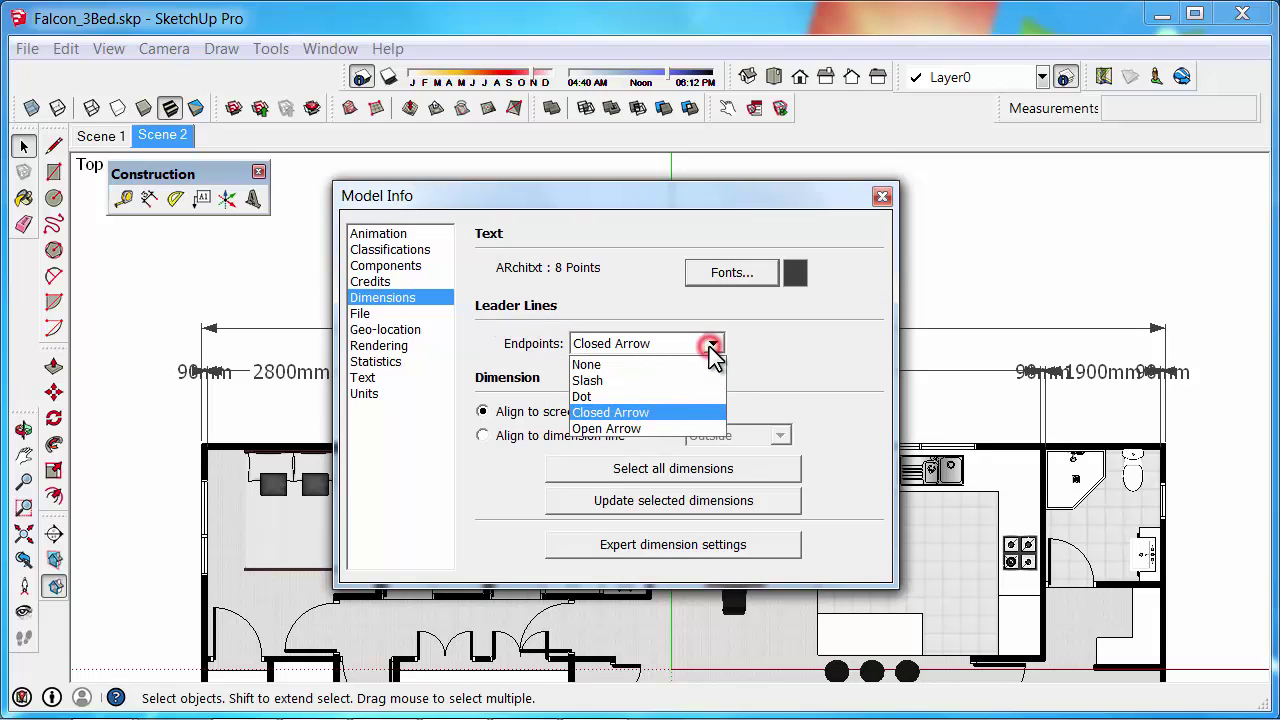
click(636, 382)
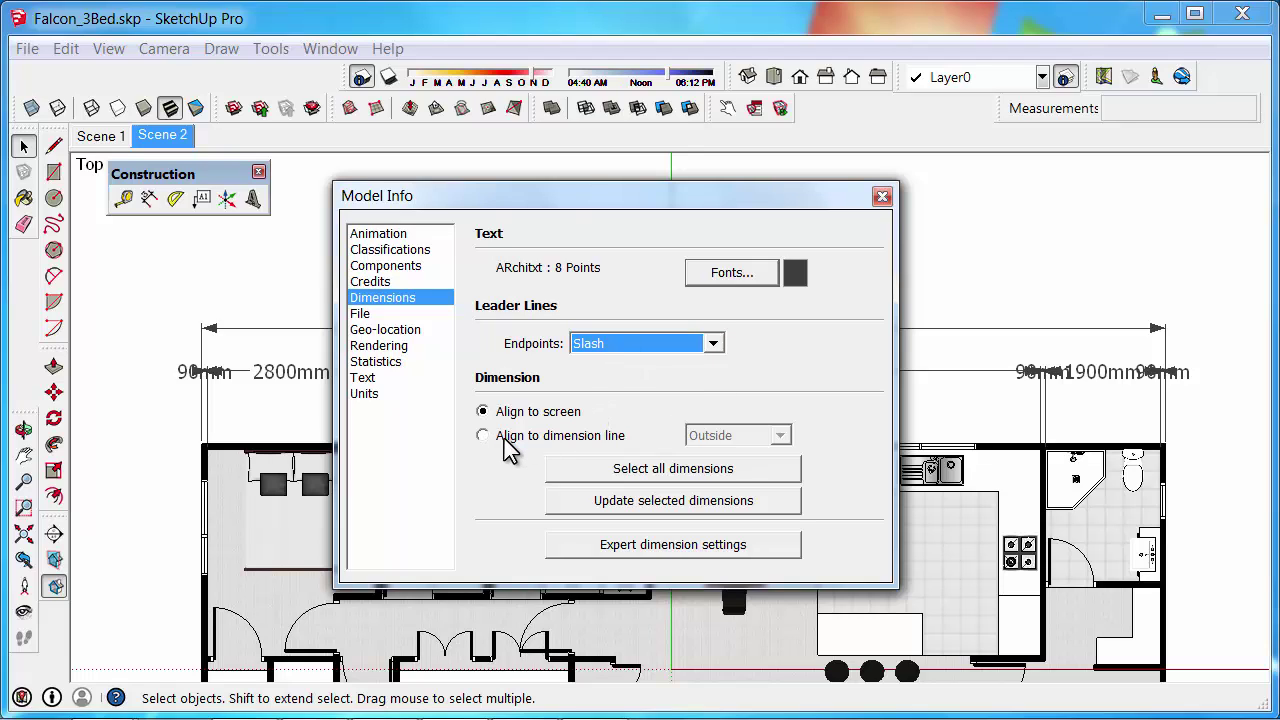
click(563, 438)
click(748, 437)
click(738, 453)
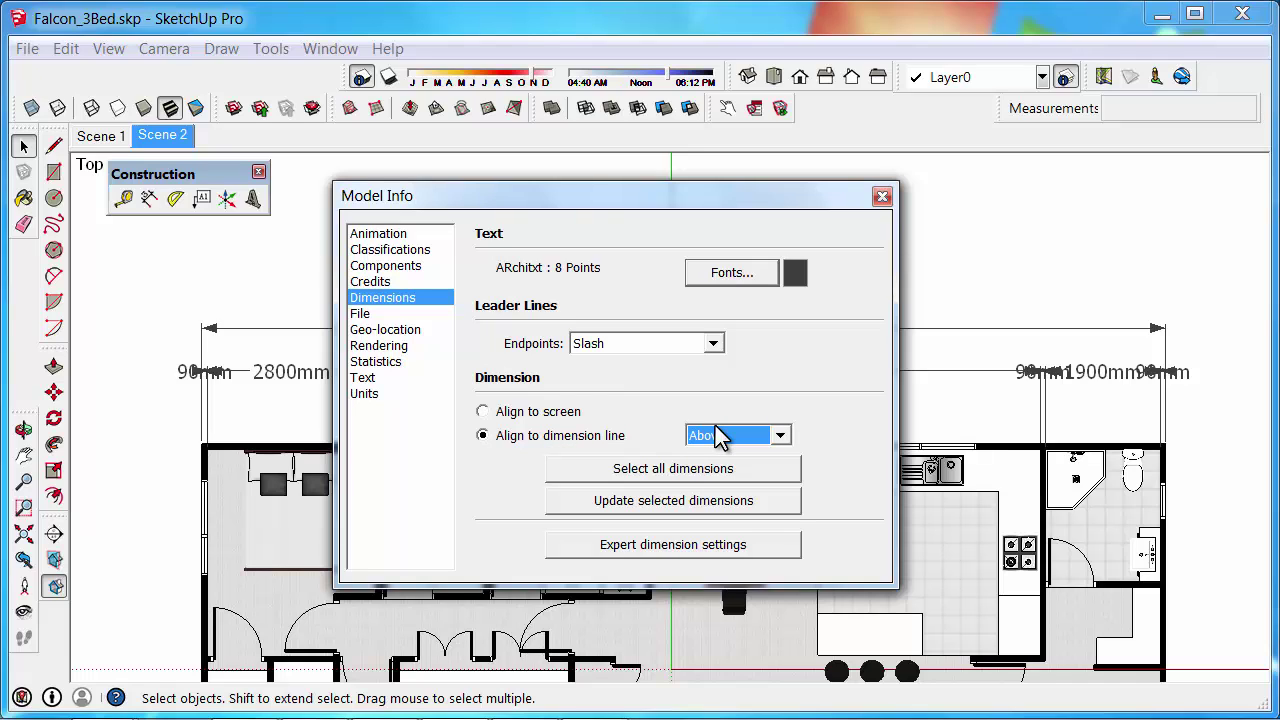
Select all dimensions and update them to the new style
click(664, 472)
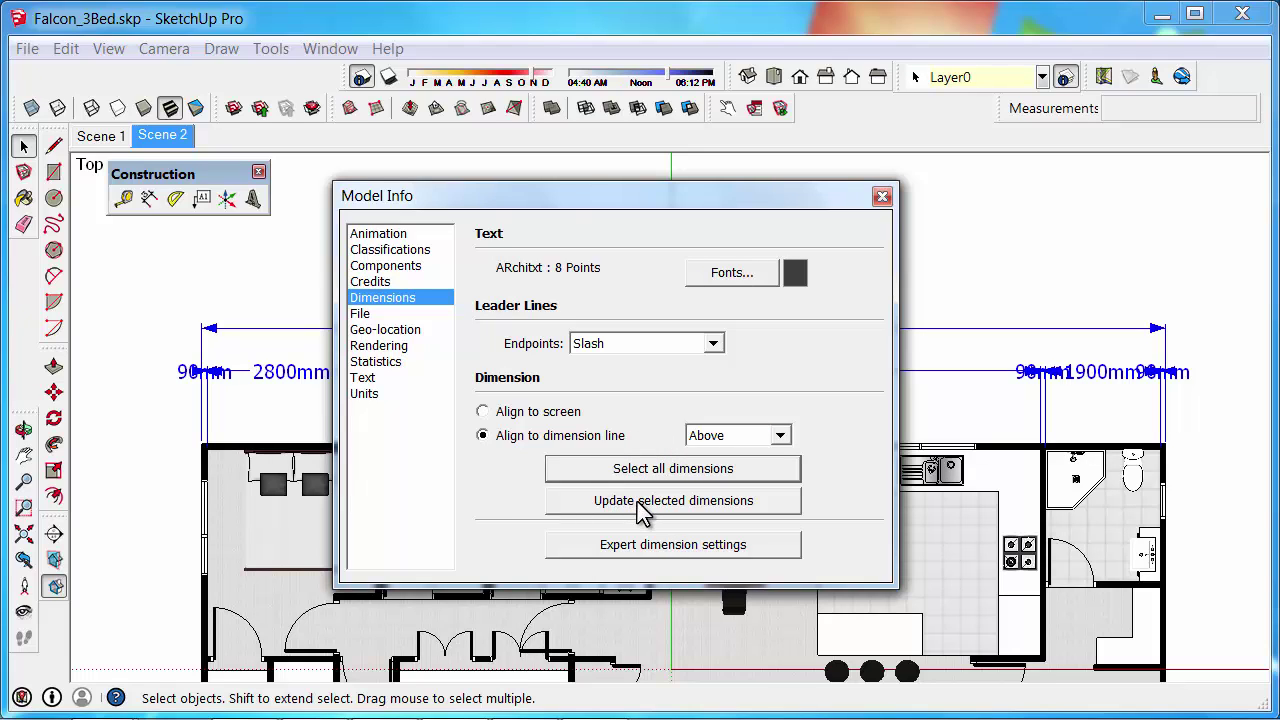
click(640, 505)
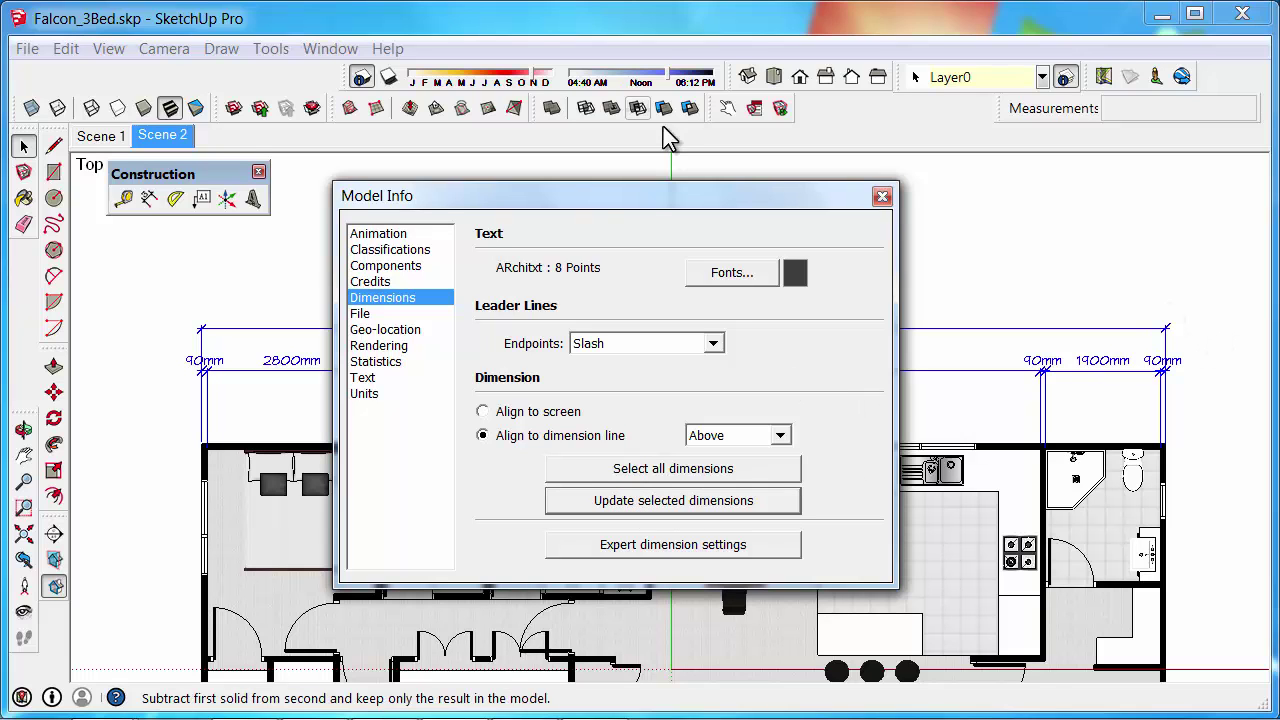
drag(632, 208, 814, 268)
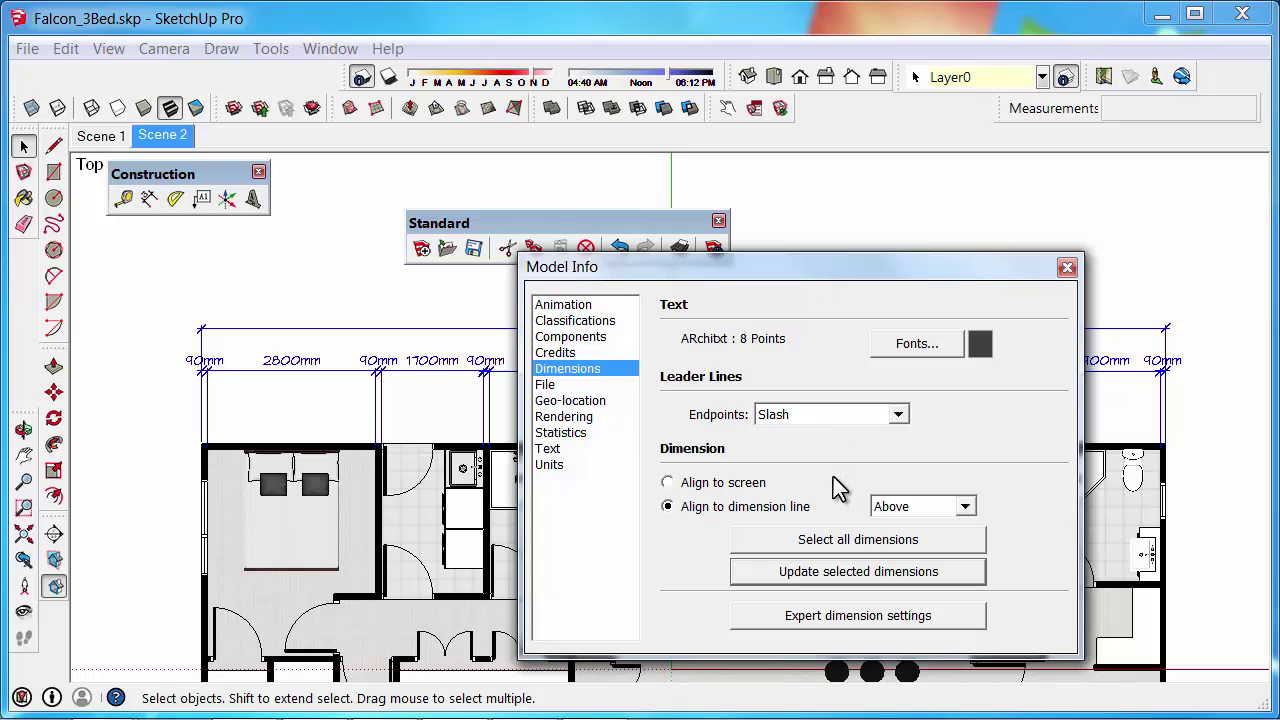
Turn off the mm unit suffix on the Units page and close Model Info
click(552, 466)
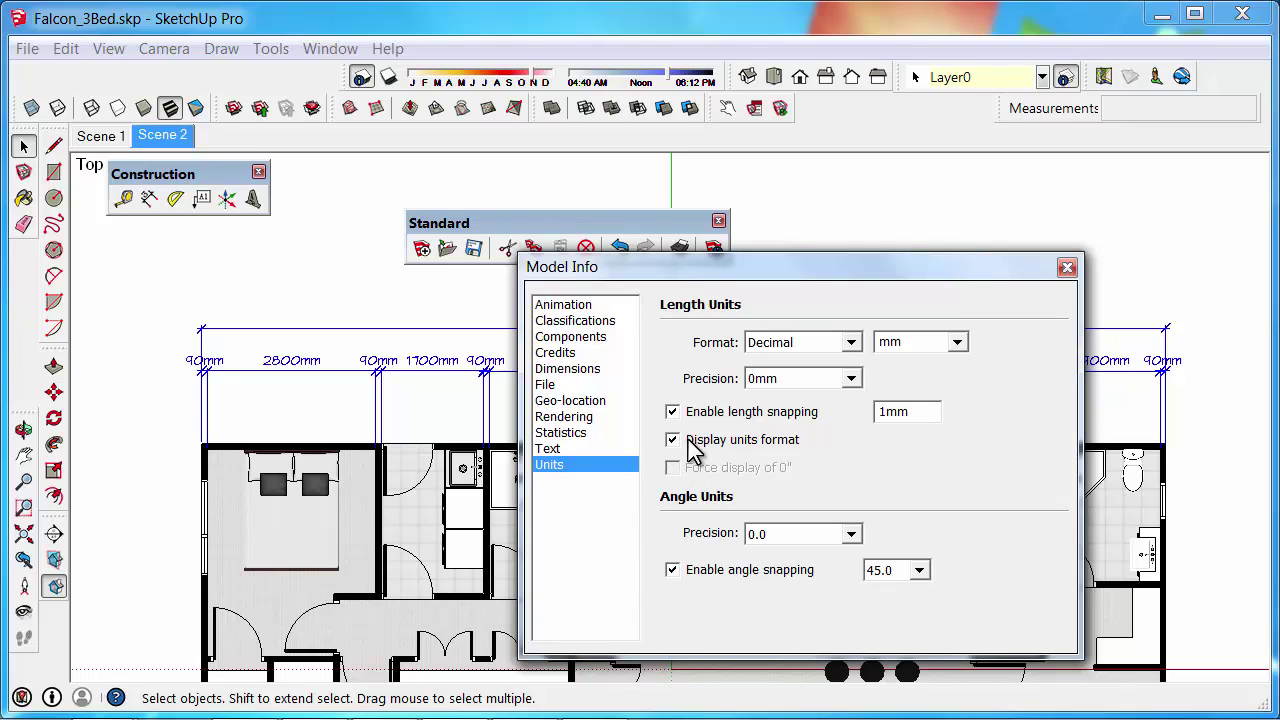
click(726, 441)
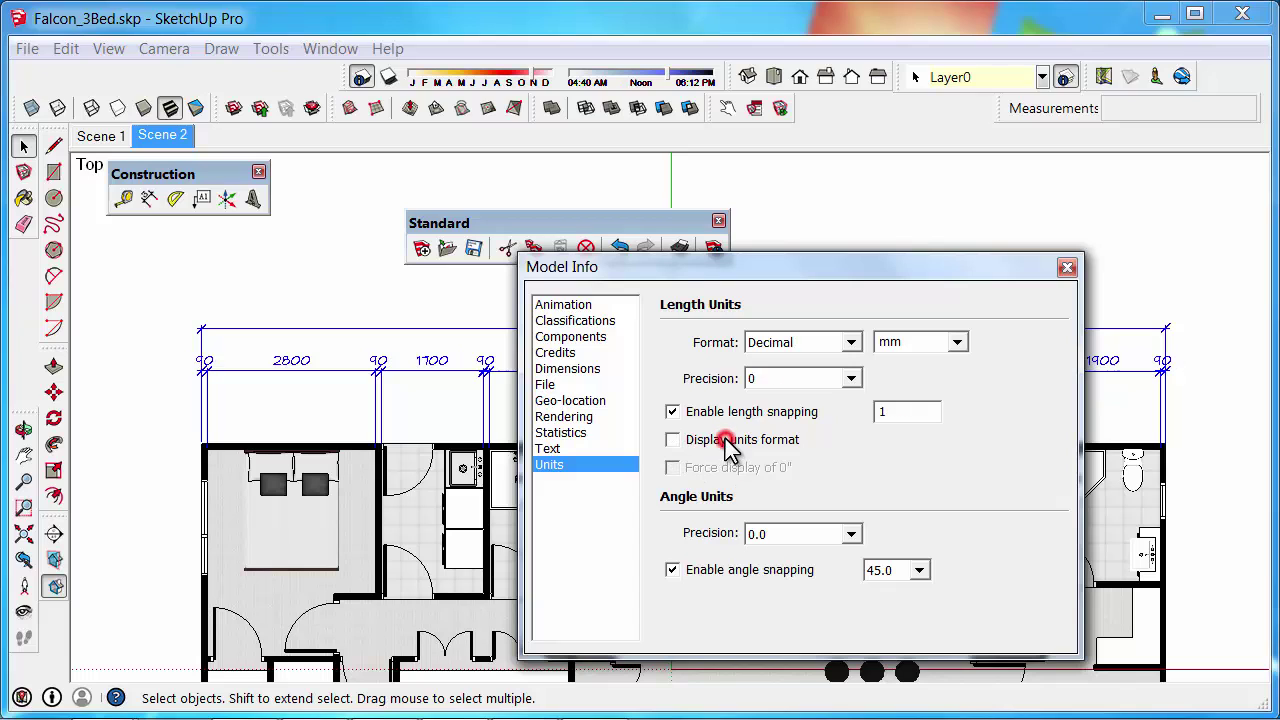
click(1066, 268)
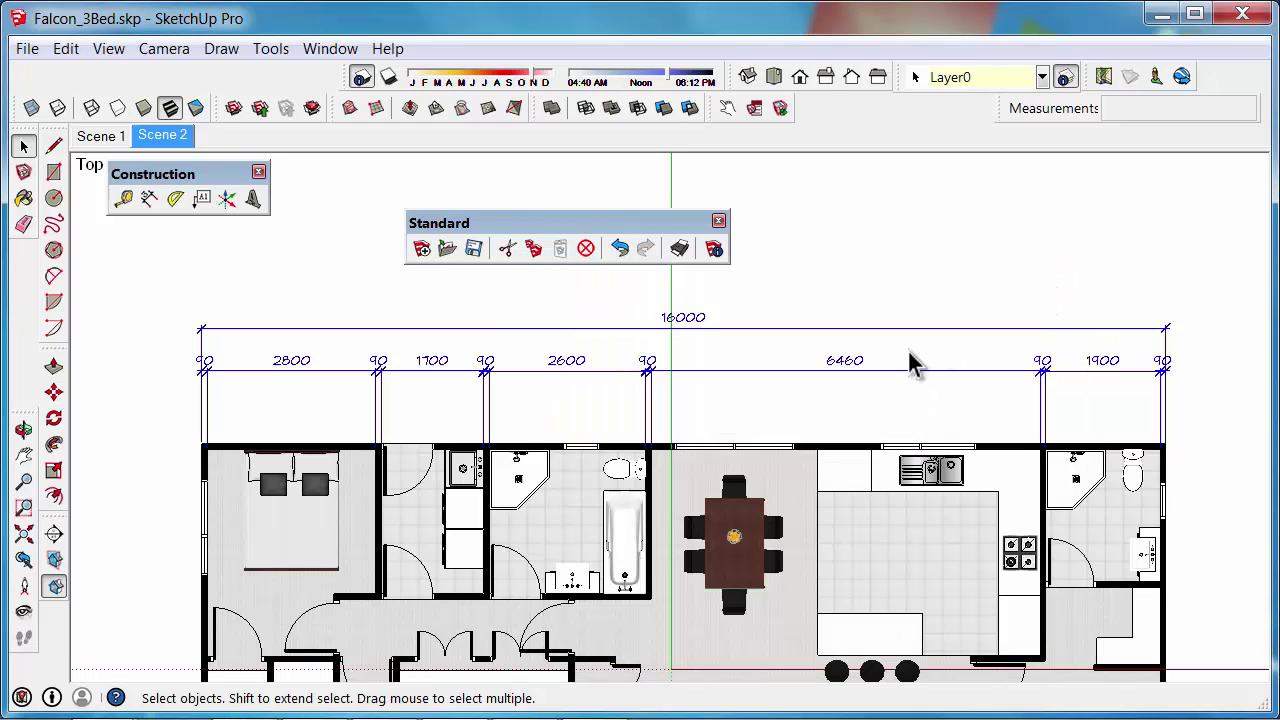
Deselect the dimensions, zoom to extents, and dock the Standard toolbar back at the top
scroll(200, 378, up, 6)
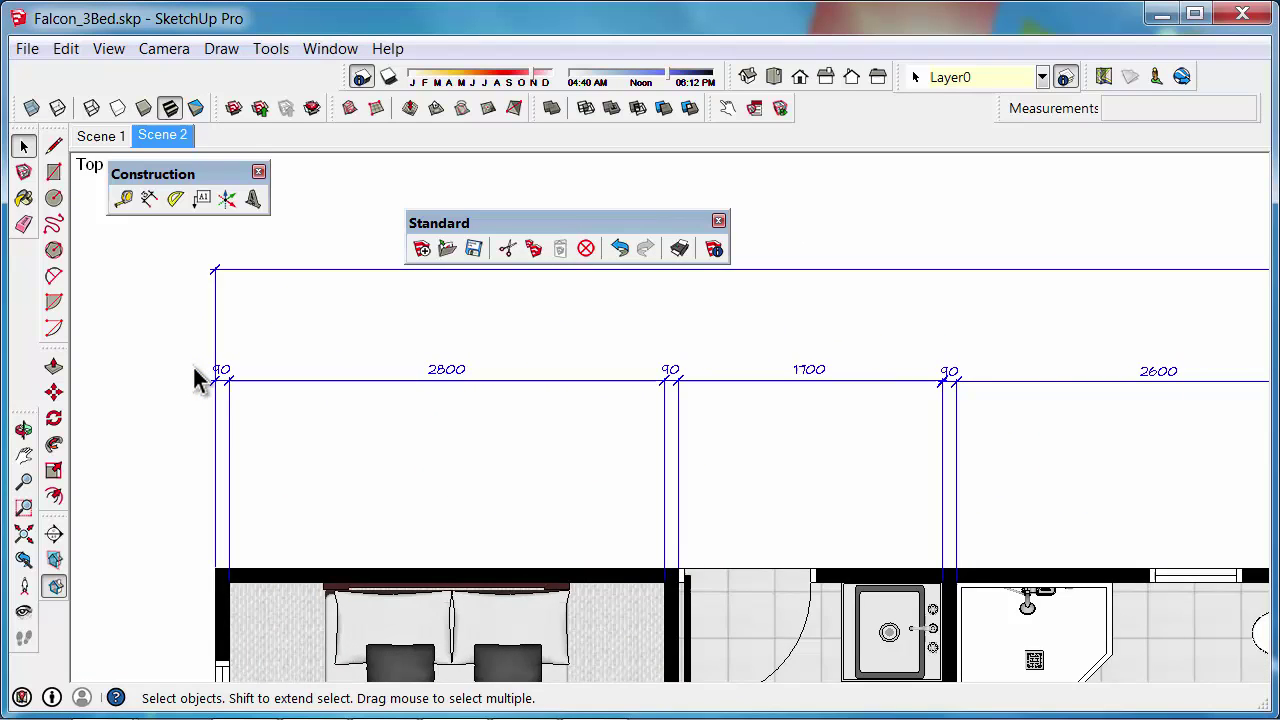
scroll(190, 395, down, 6)
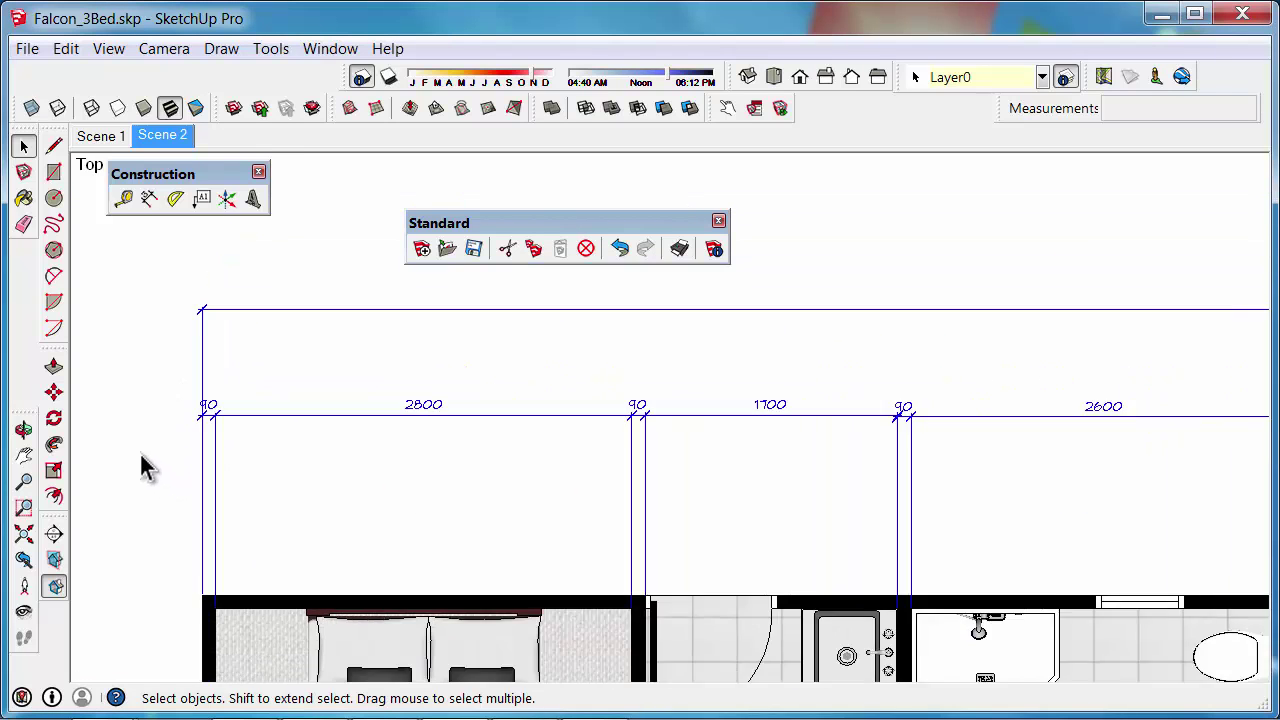
scroll(117, 400, down, 2)
scroll(837, 349, down, 1)
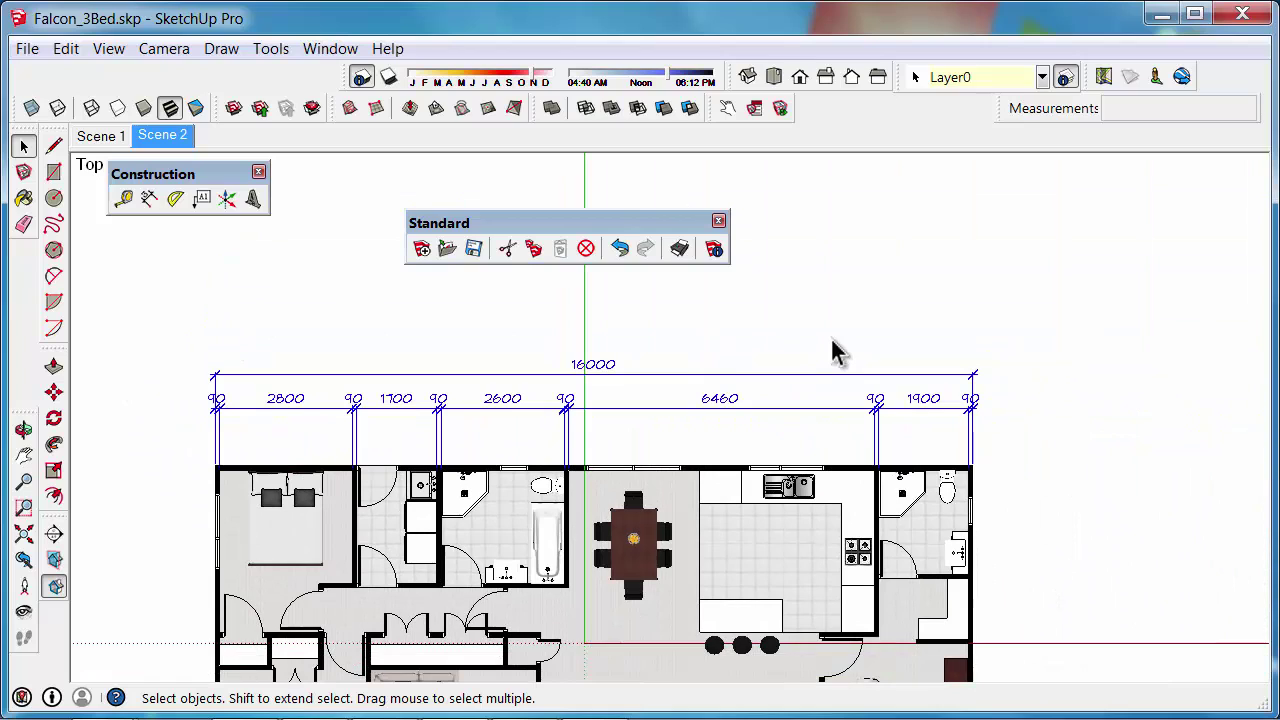
scroll(497, 455, up, 1)
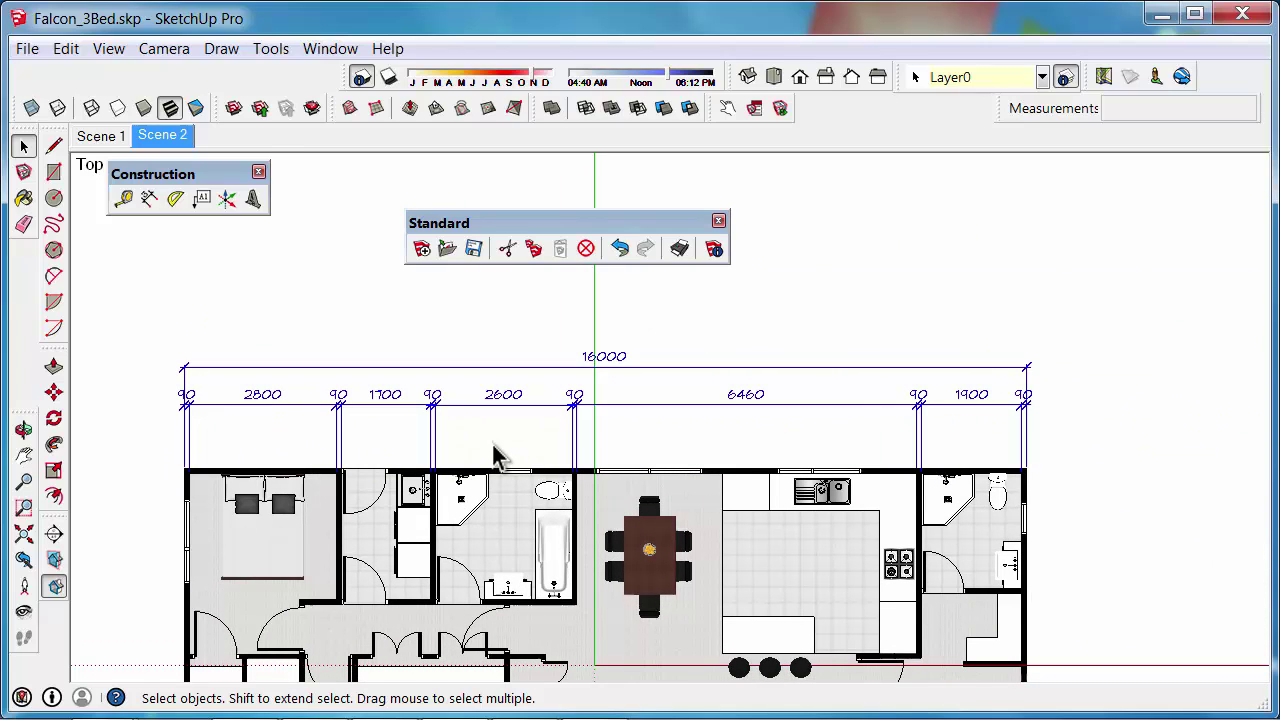
click(371, 362)
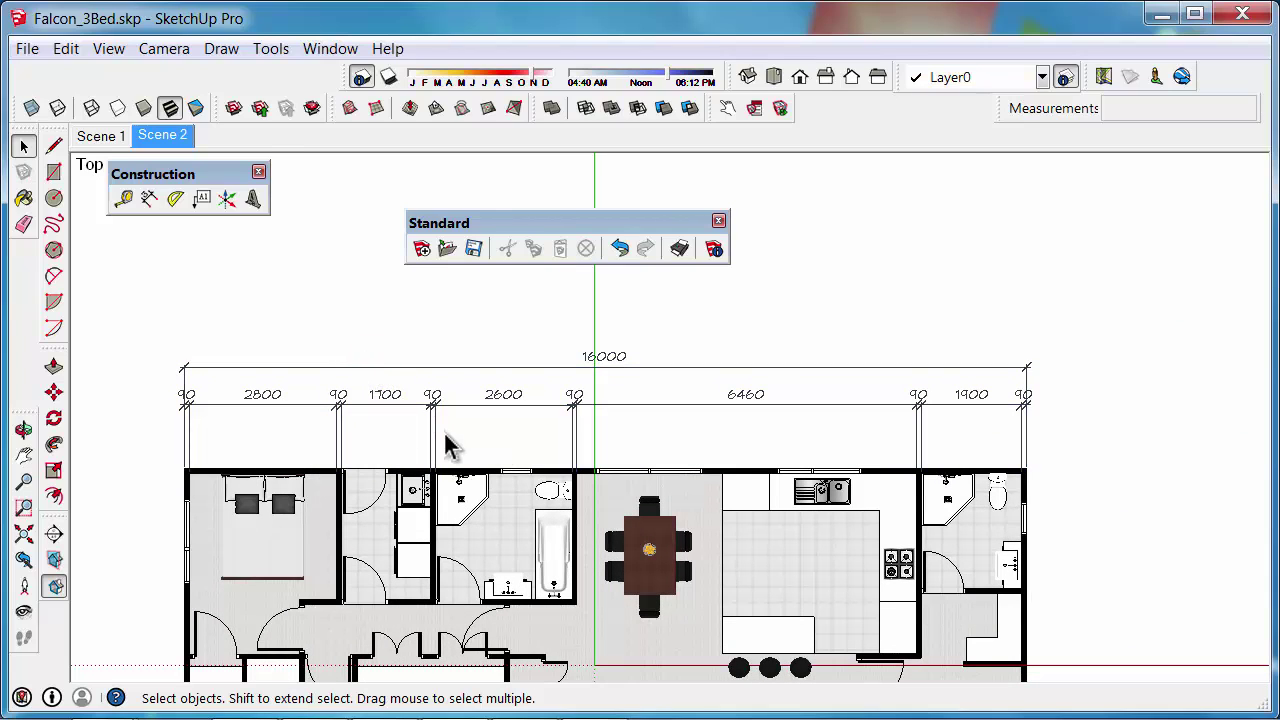
click(26, 552)
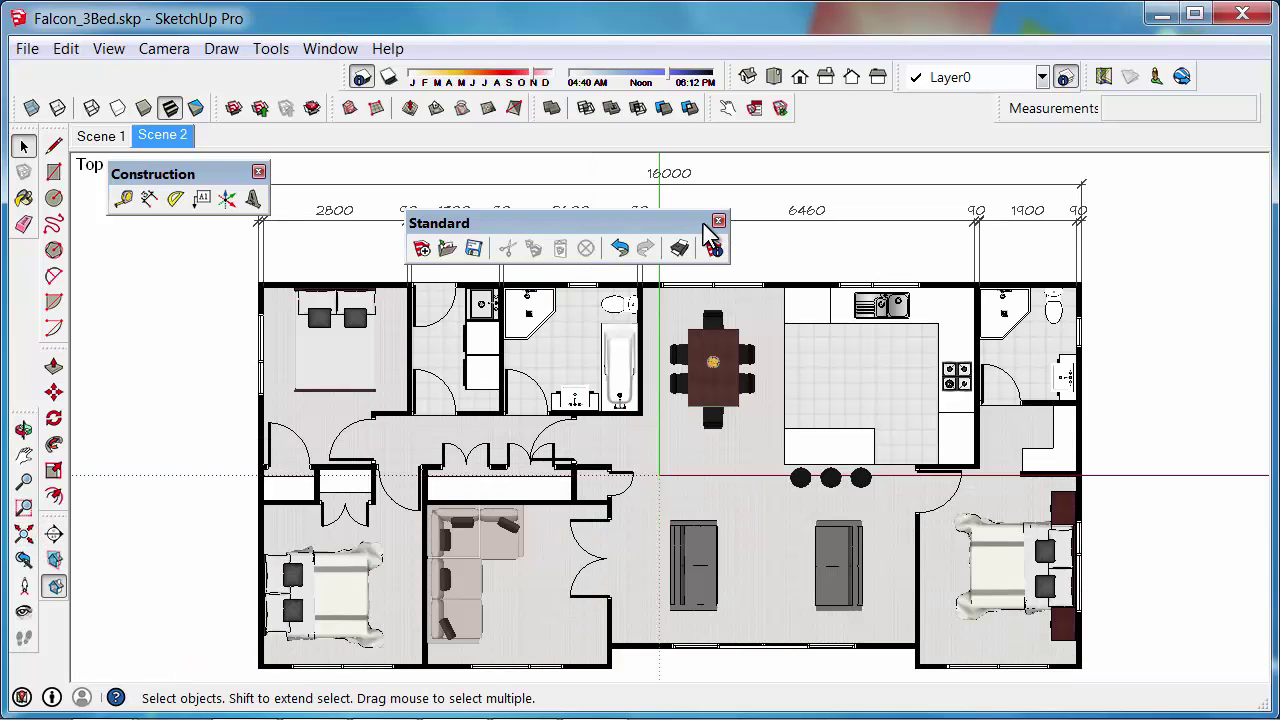
mouse_move(710, 236)
mouse_down()
mouse_move(480, 123)
mouse_move(171, 57)
mouse_move(208, 60)
mouse_move(206, 73)
mouse_up()
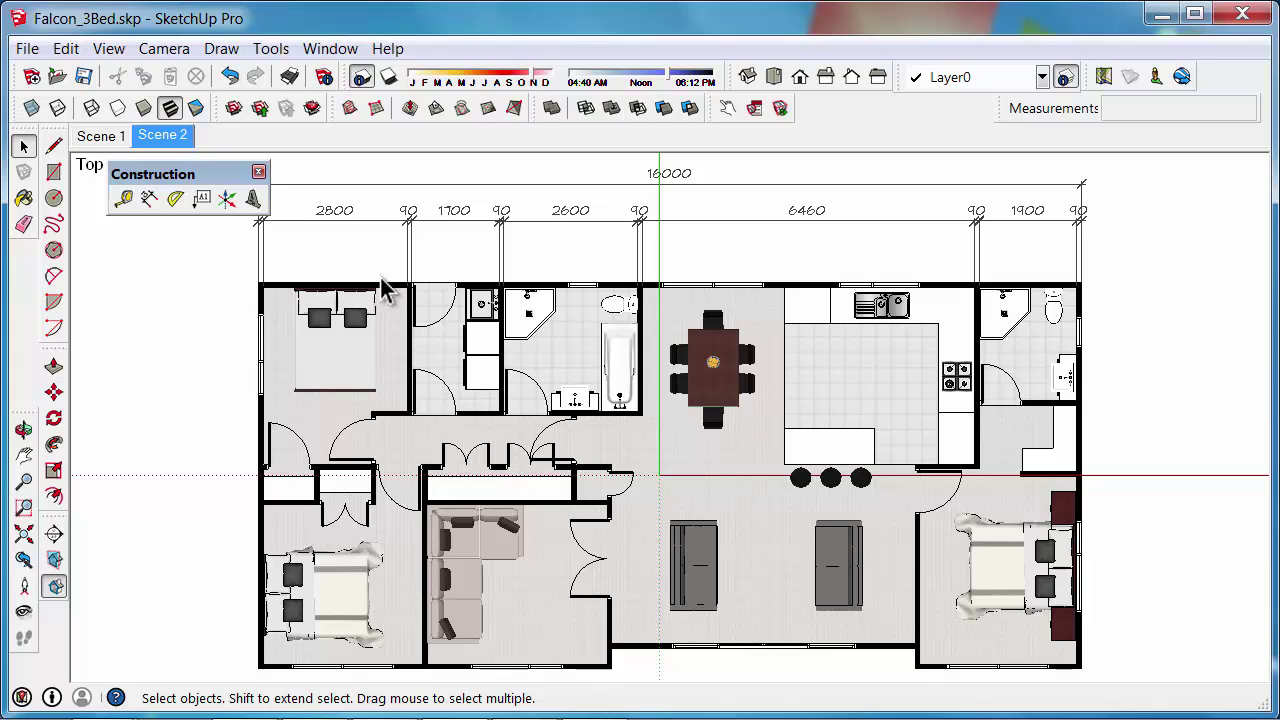
Tilt the plan into 3D and draw a rectangle beside it, pulled up 6618 into a box
scroll(450, 494, down, 2)
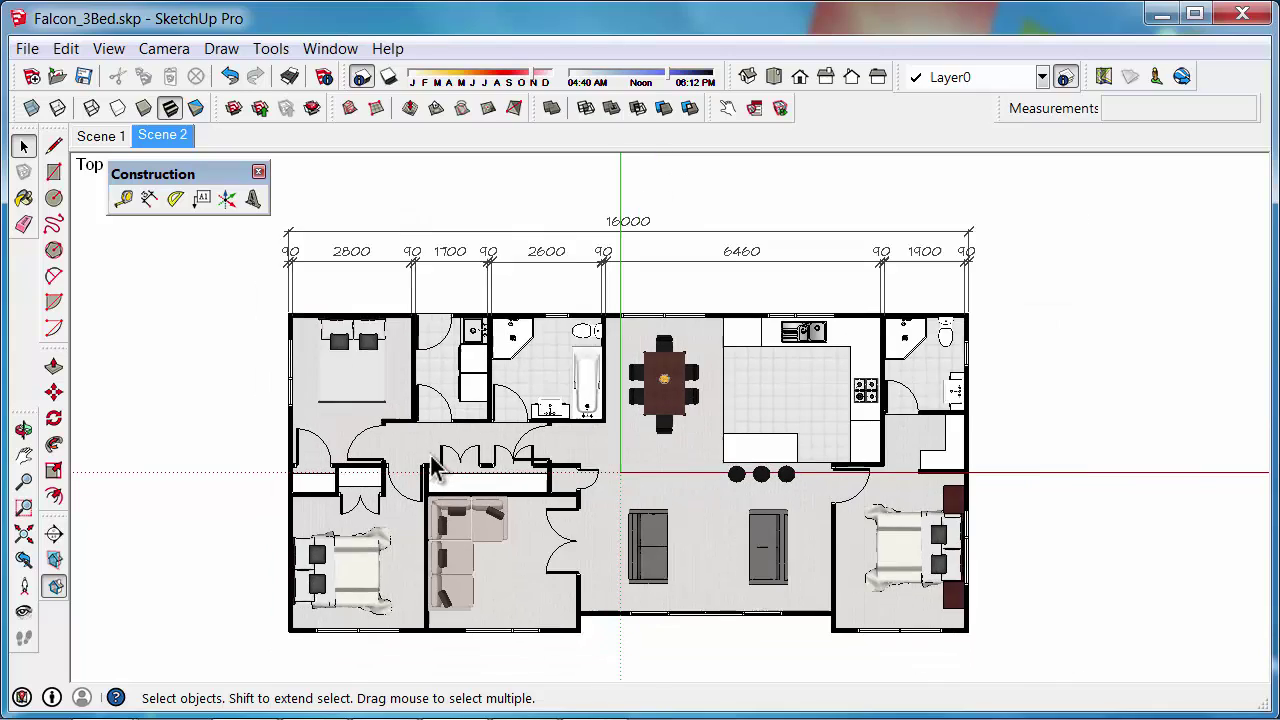
middle_drag(450, 494, 806, 288)
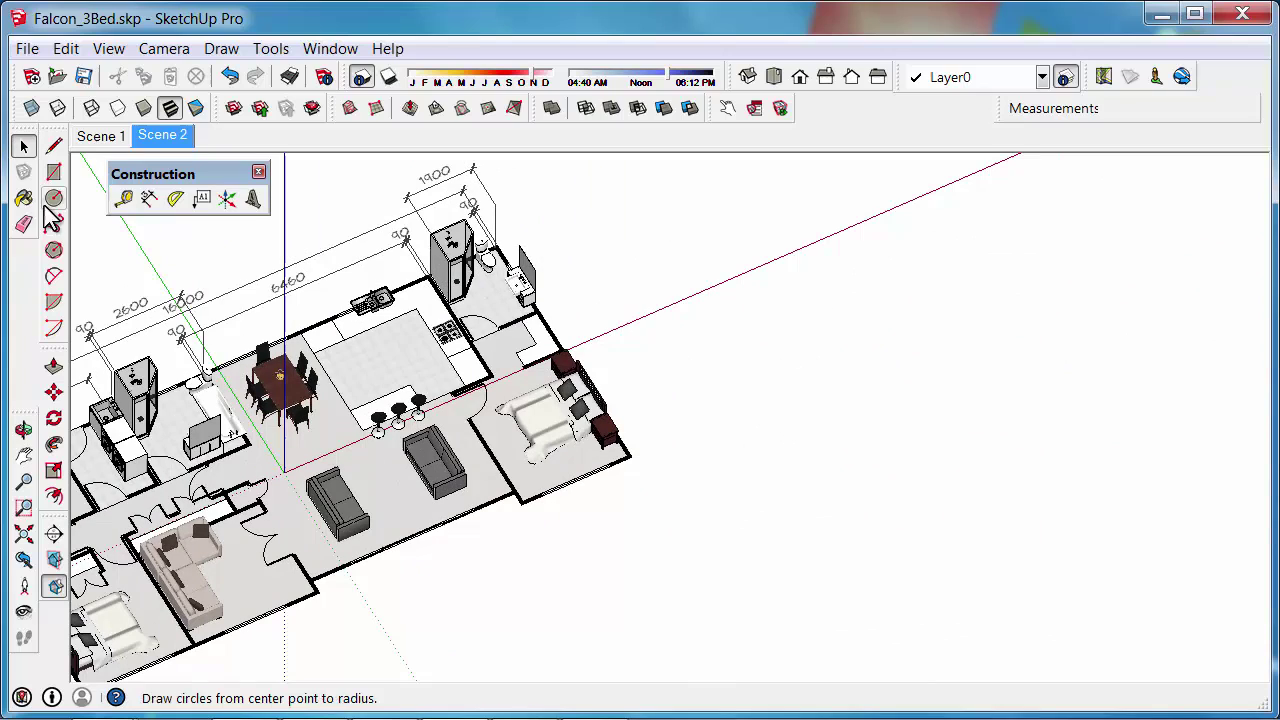
click(54, 172)
click(677, 369)
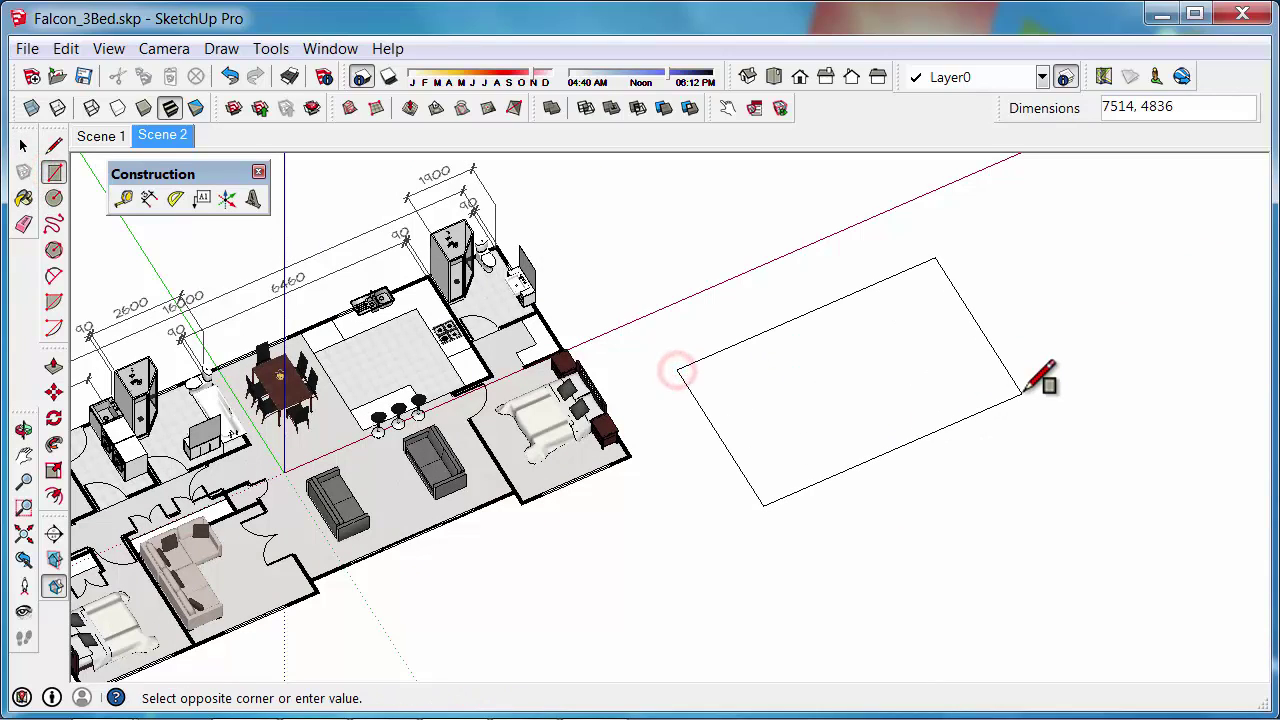
click(1020, 392)
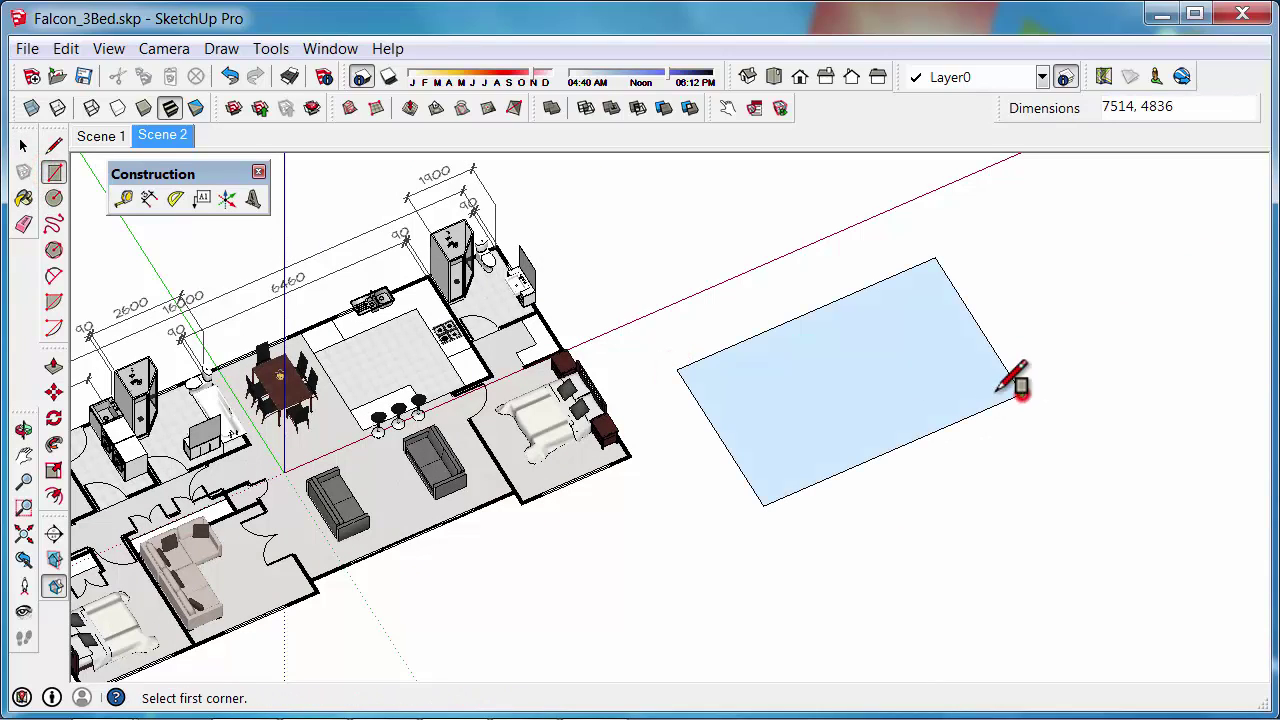
click(54, 366)
click(903, 428)
click(883, 269)
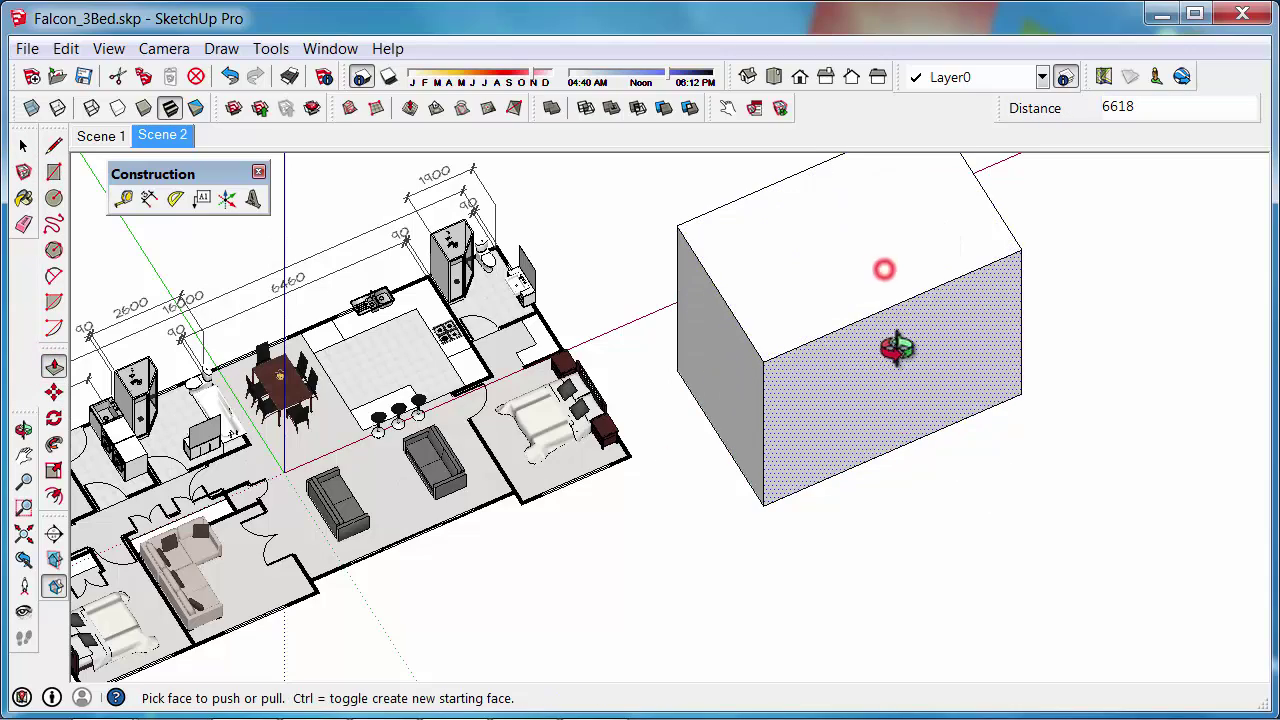
Dimension the box's 6618 vertical edge and 4820 top edge
middle_drag(893, 349, 280, 265)
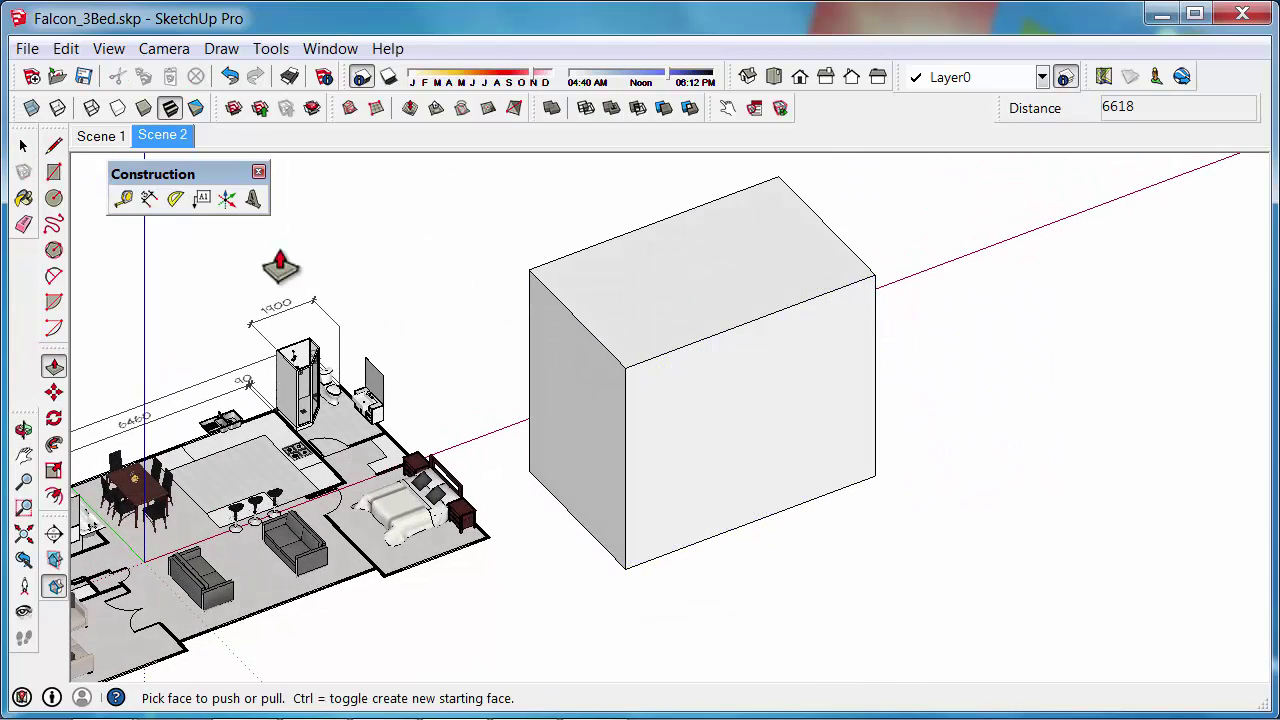
click(149, 198)
click(877, 346)
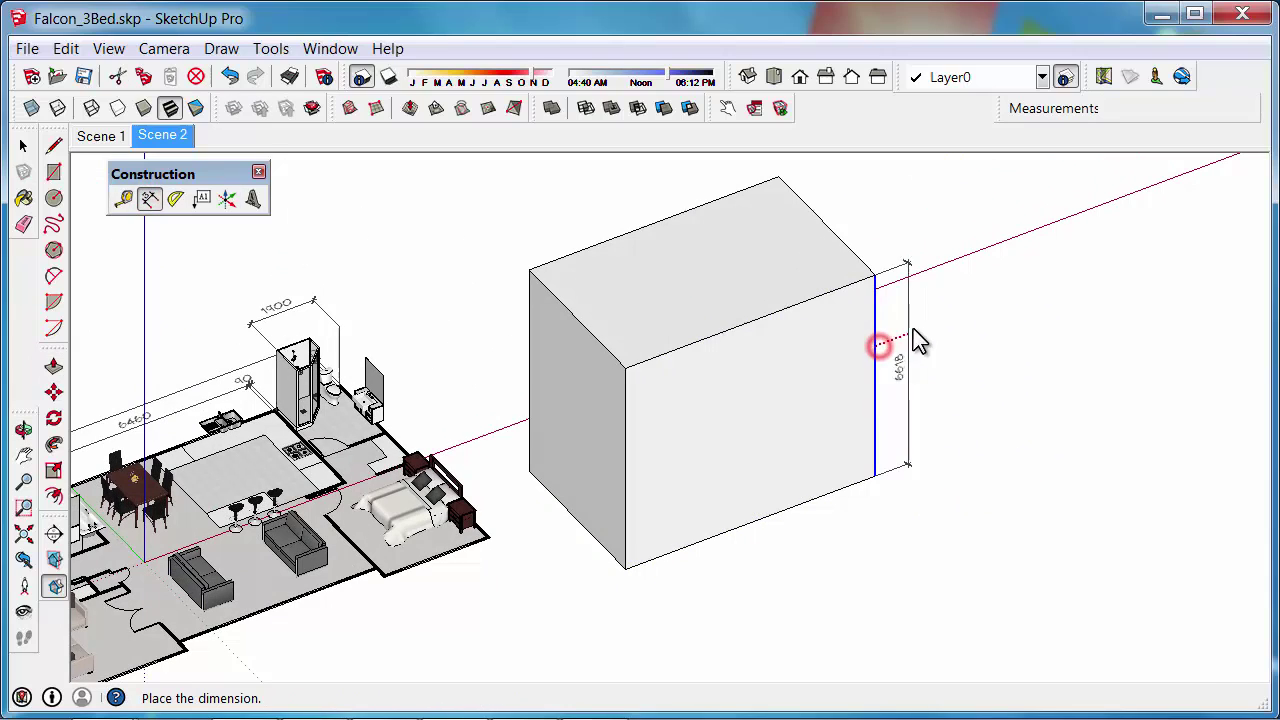
click(921, 330)
scroll(920, 400, up, 3)
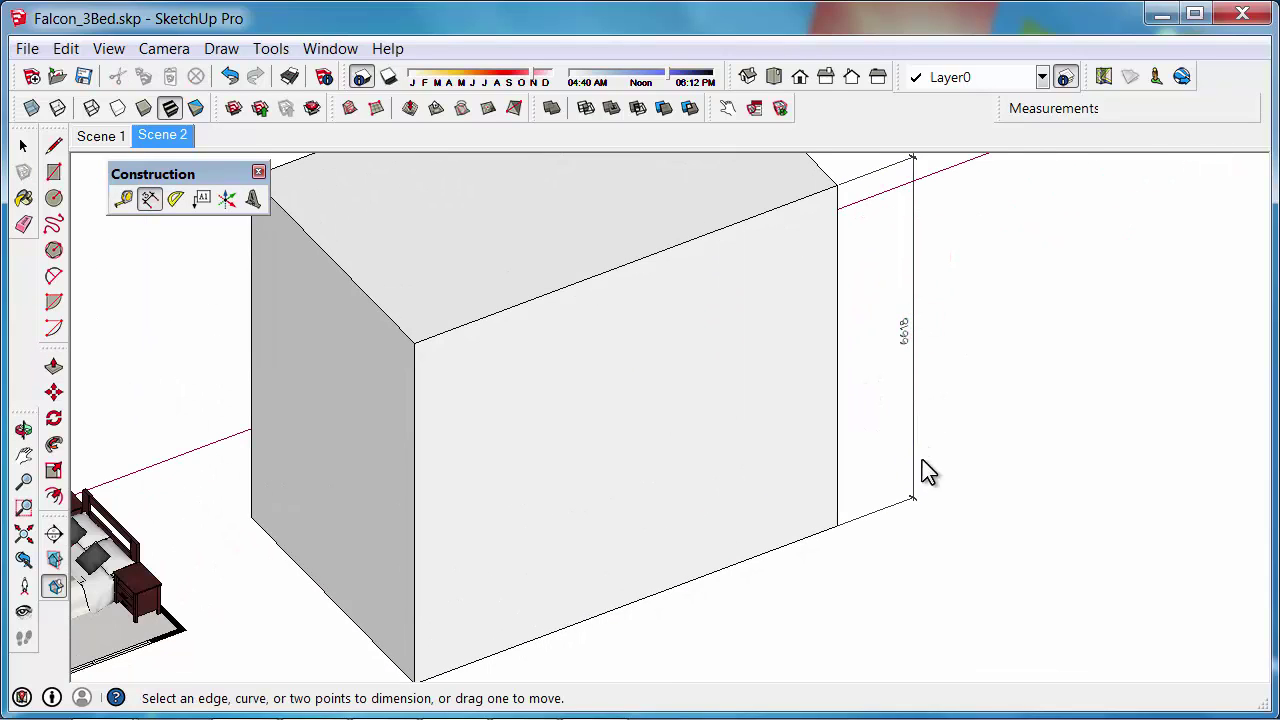
scroll(928, 478, down, 2)
click(849, 266)
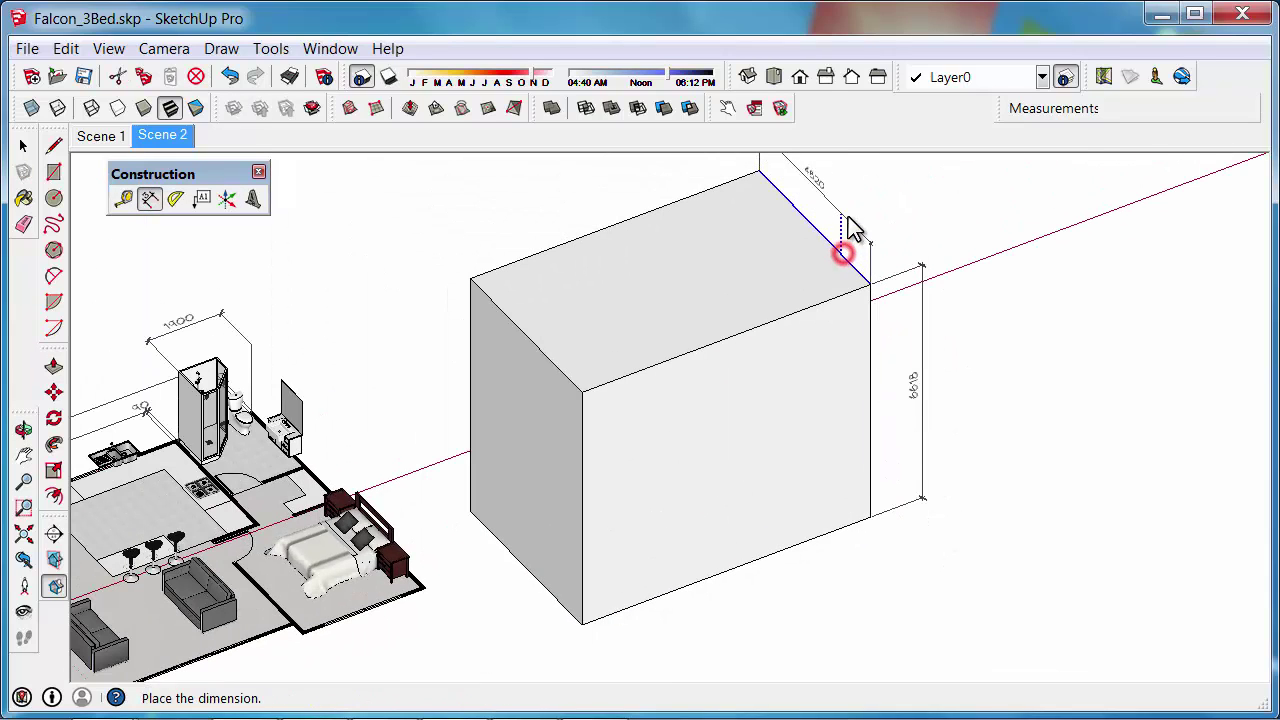
click(850, 205)
Orbit around the box and select the 4820 dimension
middle_drag(850, 205, 800, 300)
click(54, 147)
click(24, 147)
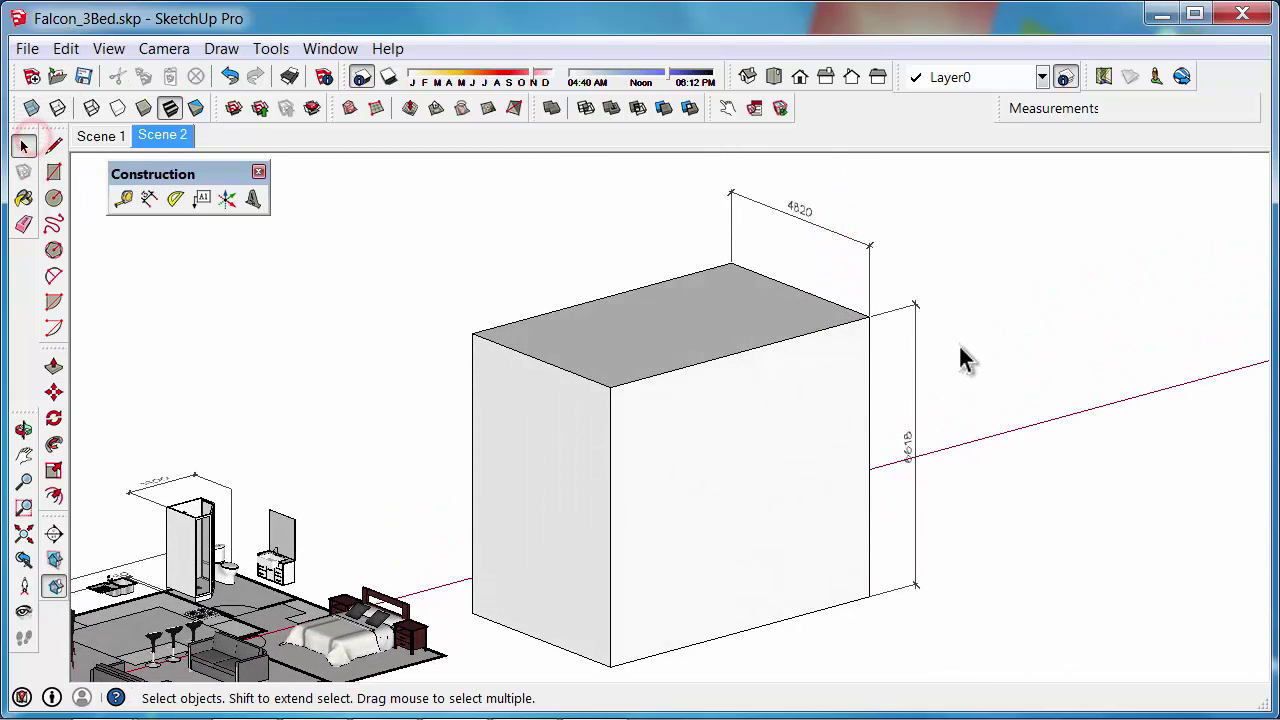
click(957, 336)
click(870, 250)
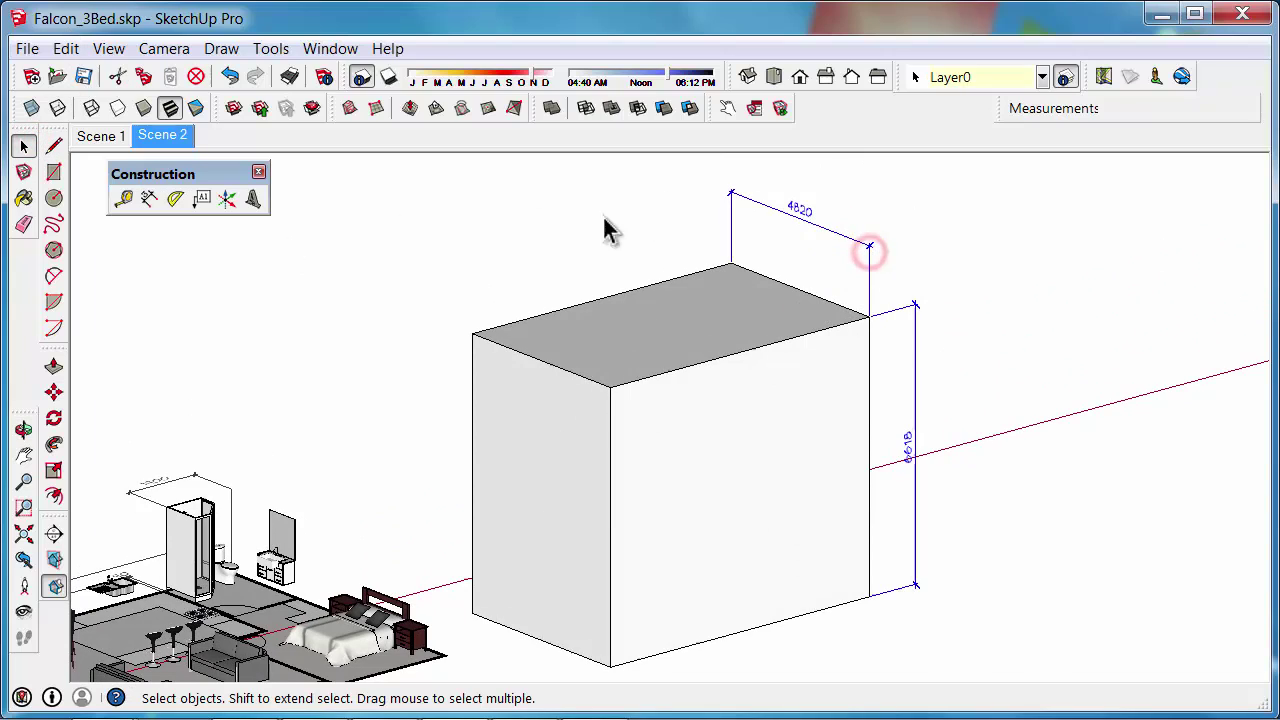
In Model Info Dimensions, set text to Align to screen and update the selected dimensions
click(324, 78)
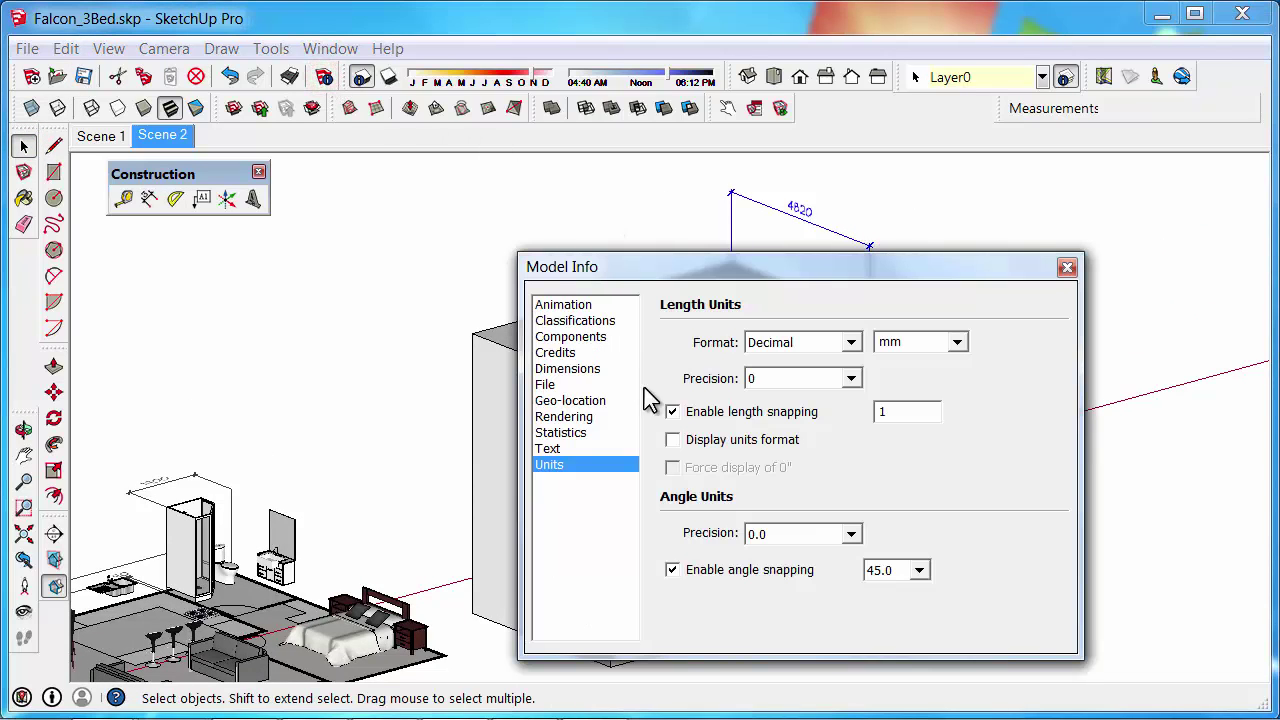
click(575, 370)
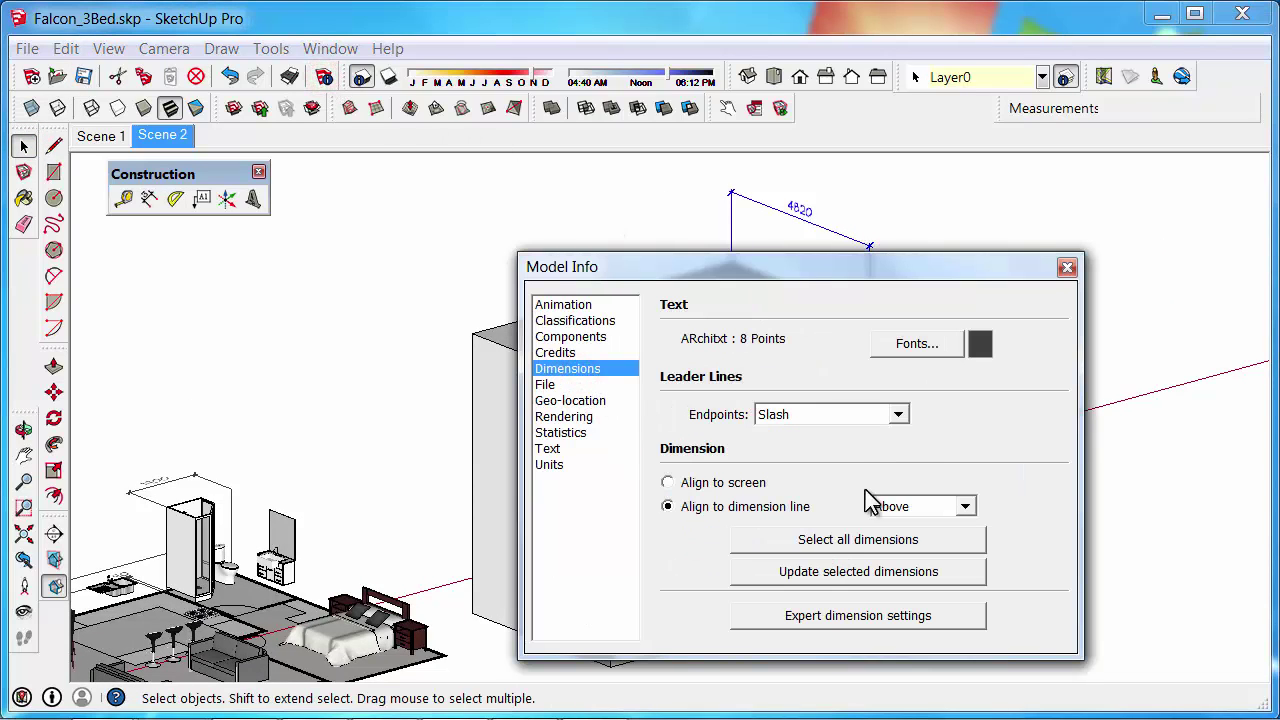
click(724, 483)
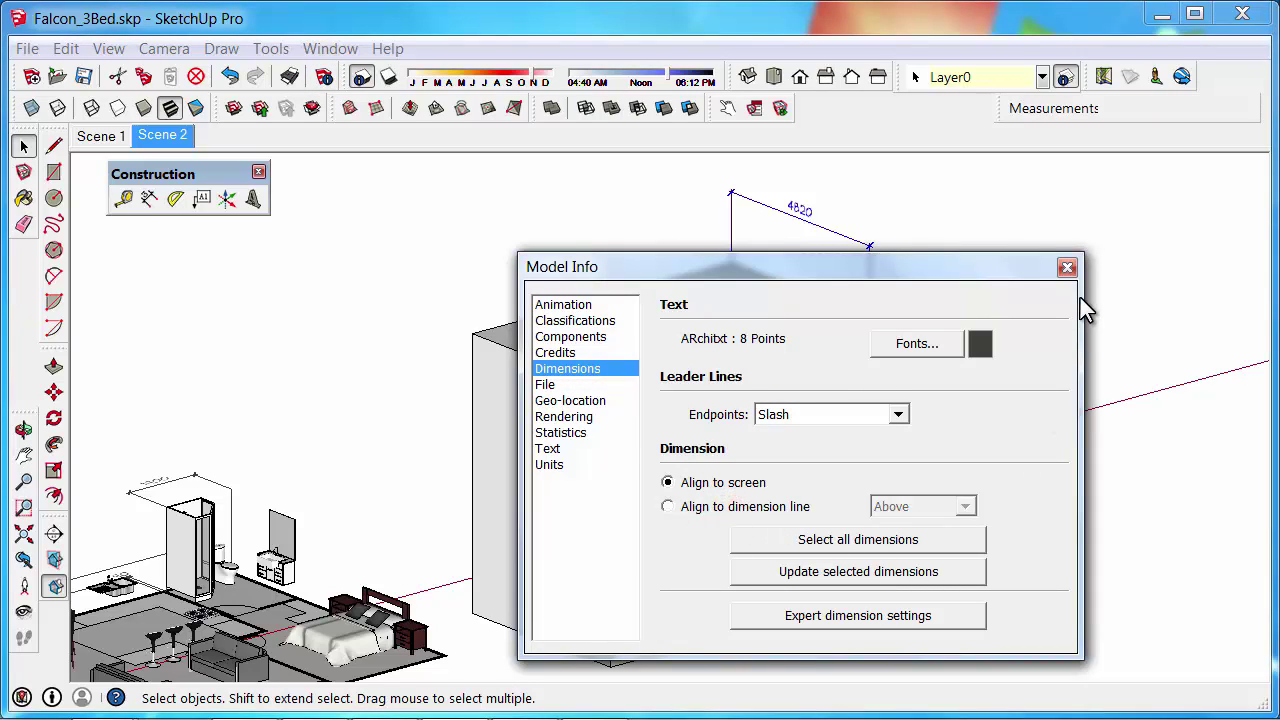
click(829, 572)
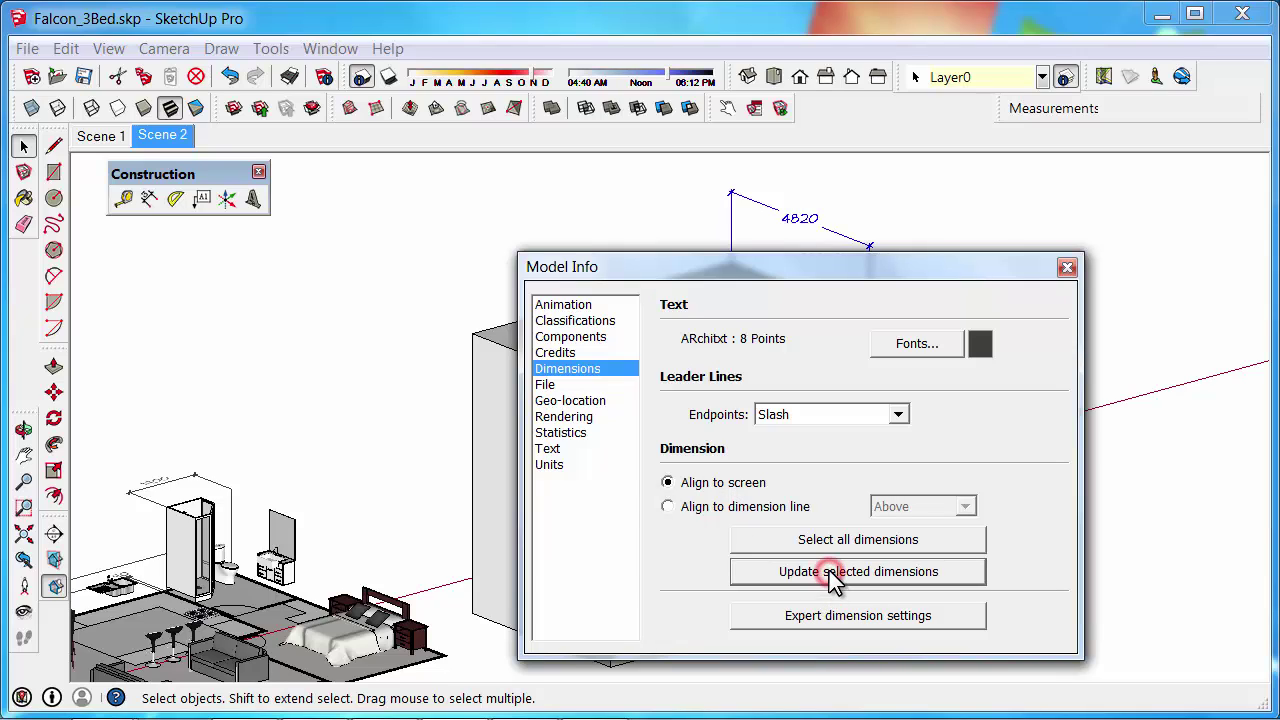
click(1067, 268)
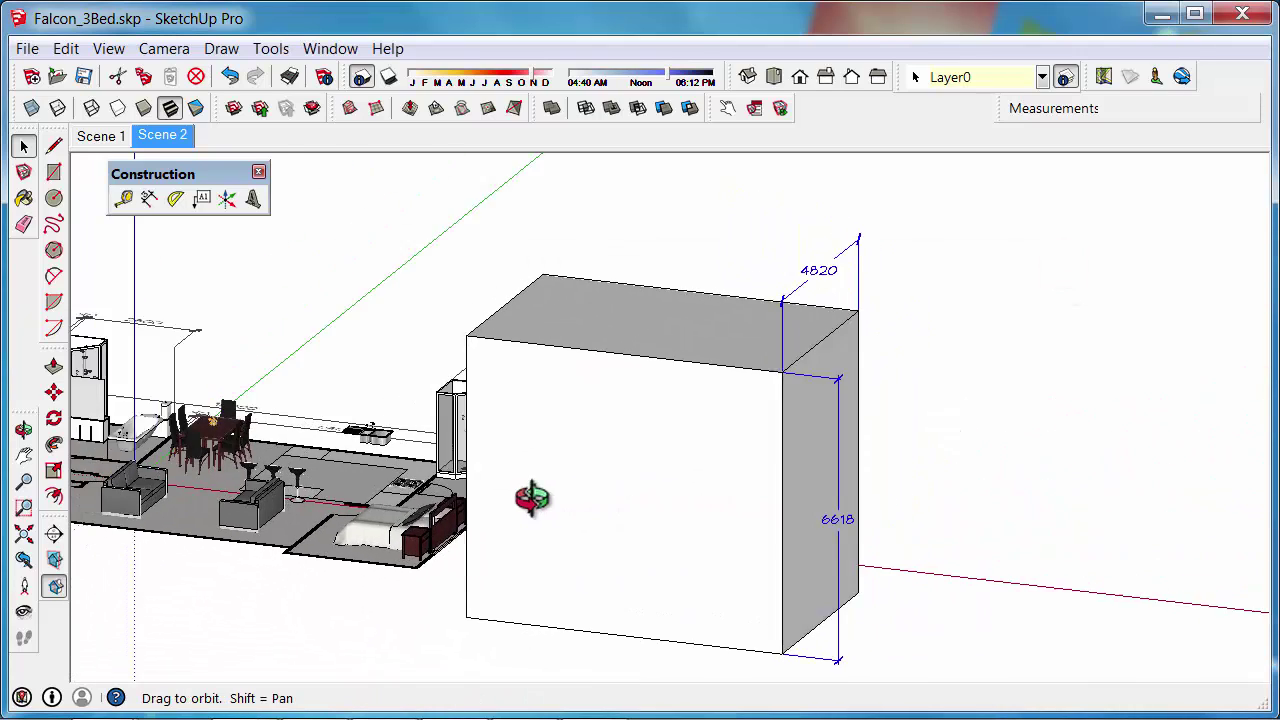